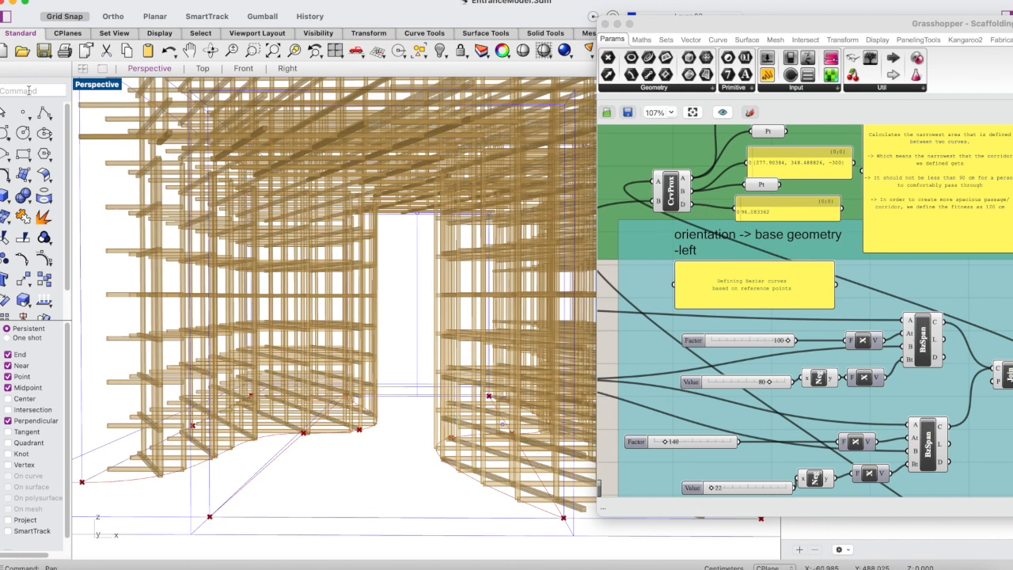
# Check the Curve Proximity component's closest points on the two corridor curves in the Top and Perspective views.
pyautogui.doubleClick(97, 84)
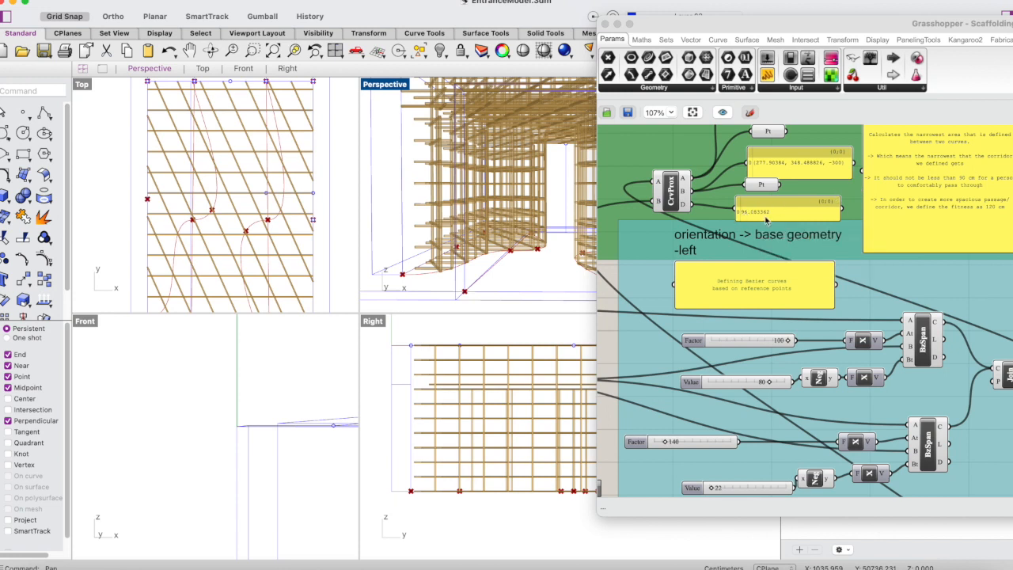
pyautogui.click(670, 199)
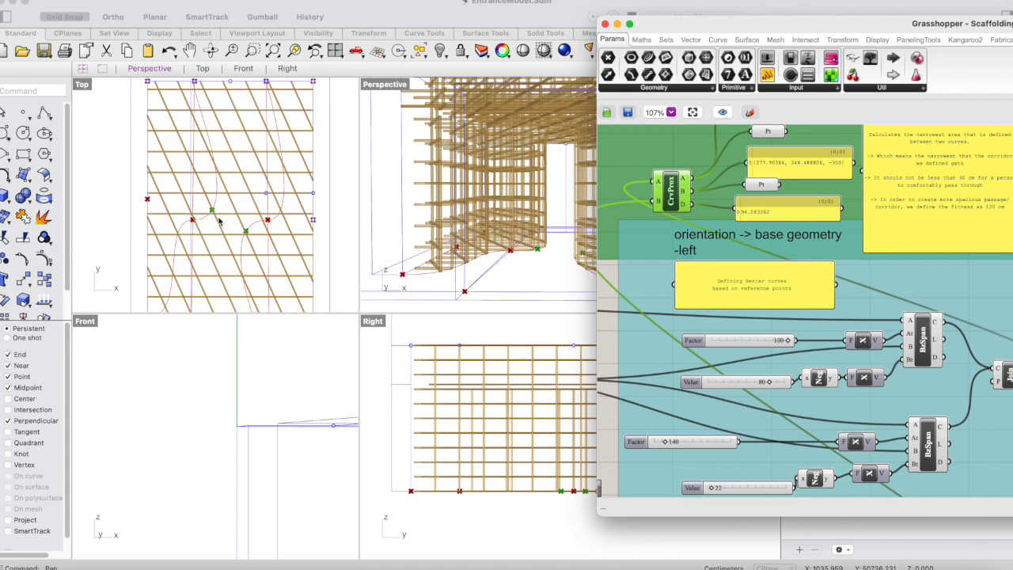
pyautogui.doubleClick(385, 84)
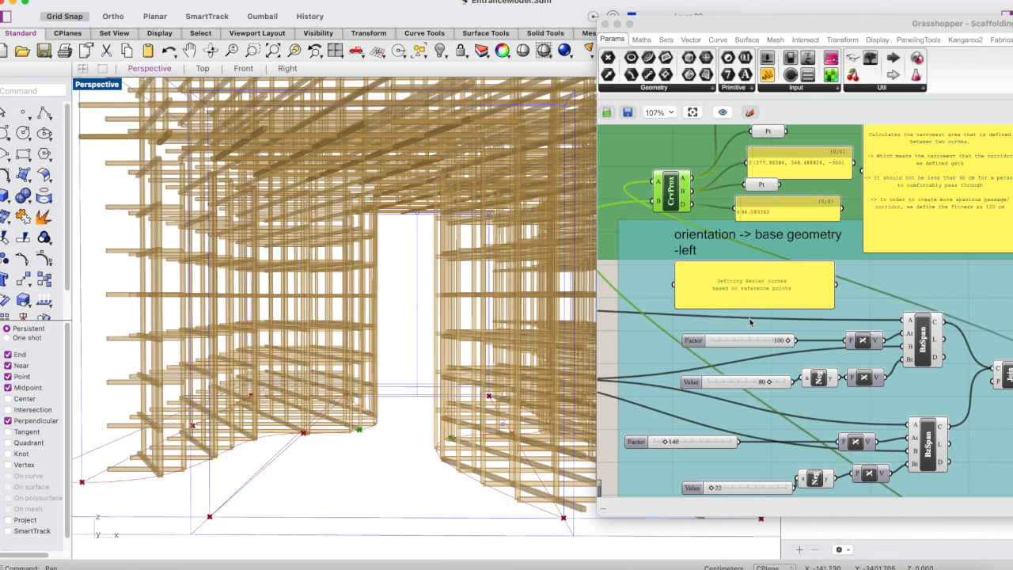
pyautogui.click(614, 269)
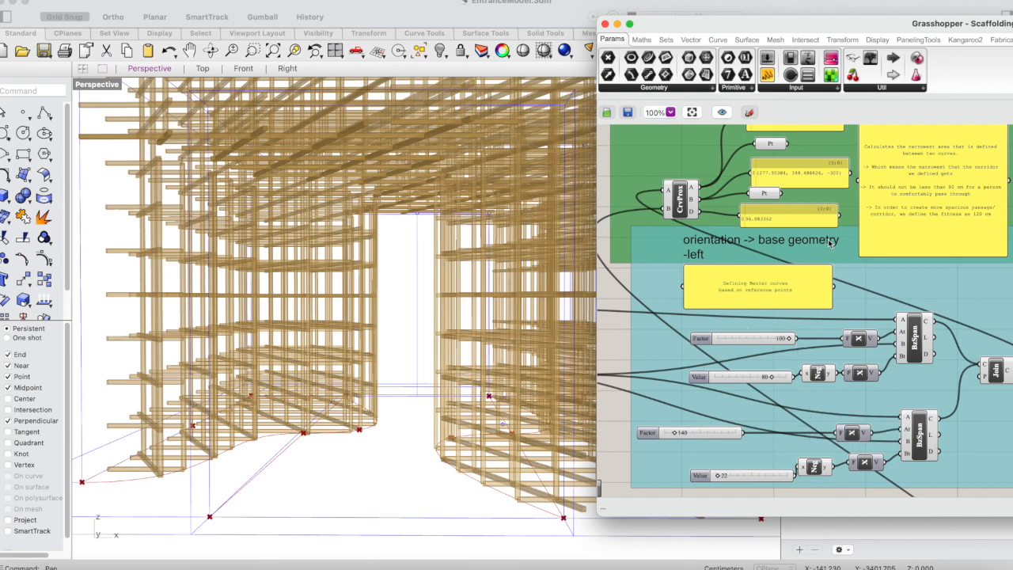
# Set the lower Factor slider in the left base geometry group to 110.
pyautogui.moveTo(813, 27); pyautogui.dragTo(811, 4)
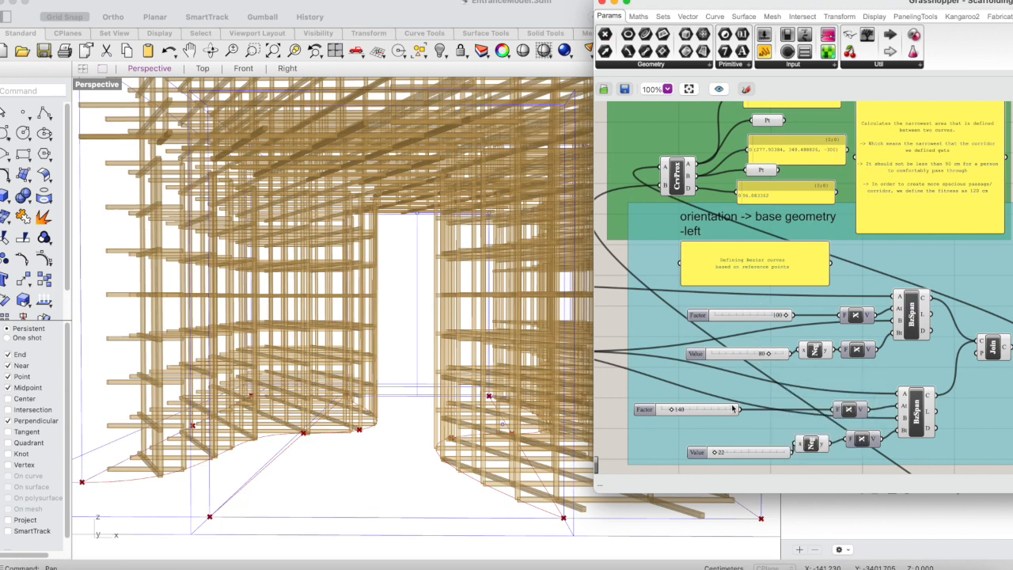
pyautogui.doubleClick(691, 409)
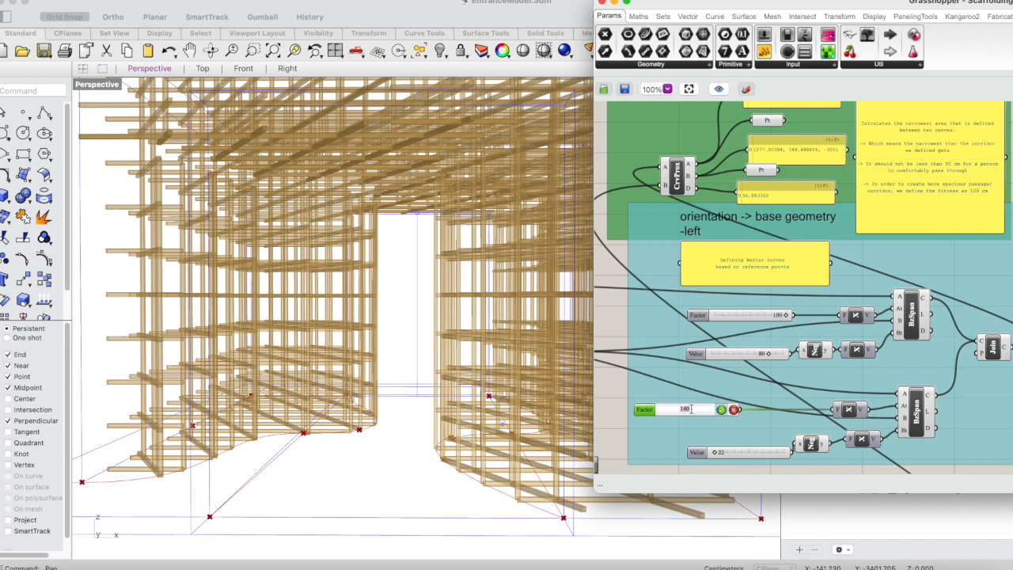
pyautogui.press('BackSpace')
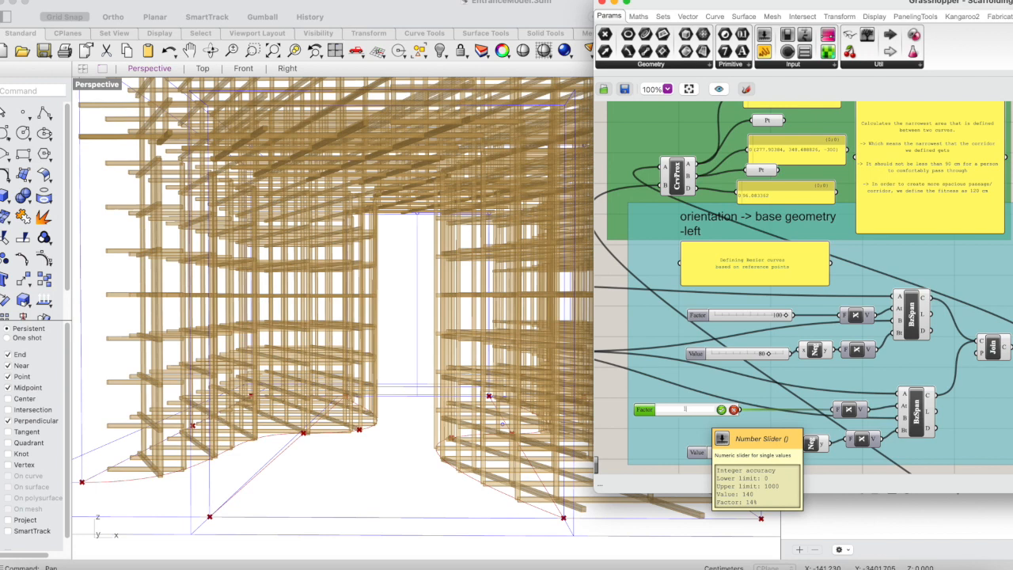
pyautogui.click(721, 410)
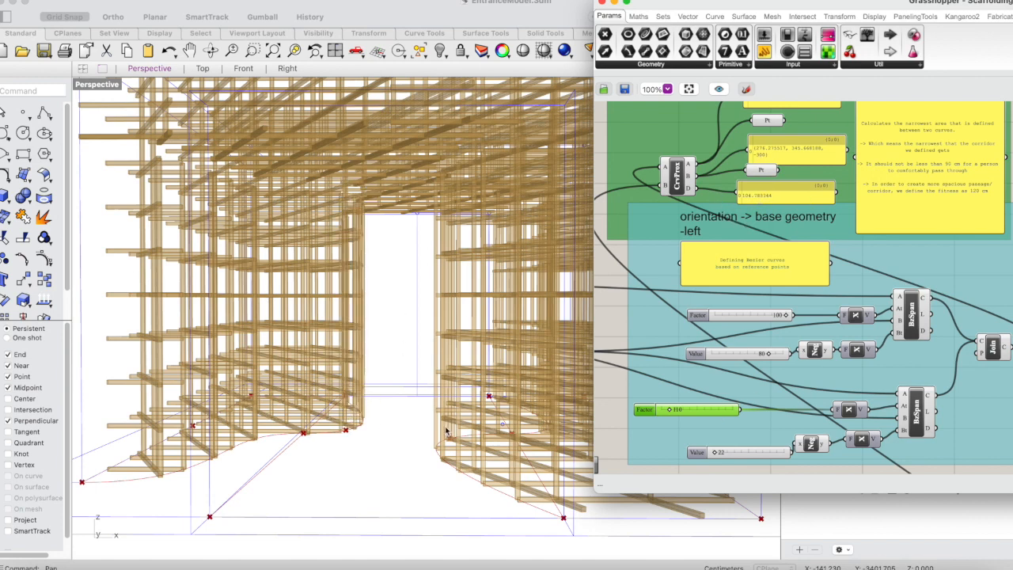
pyautogui.click(605, 266)
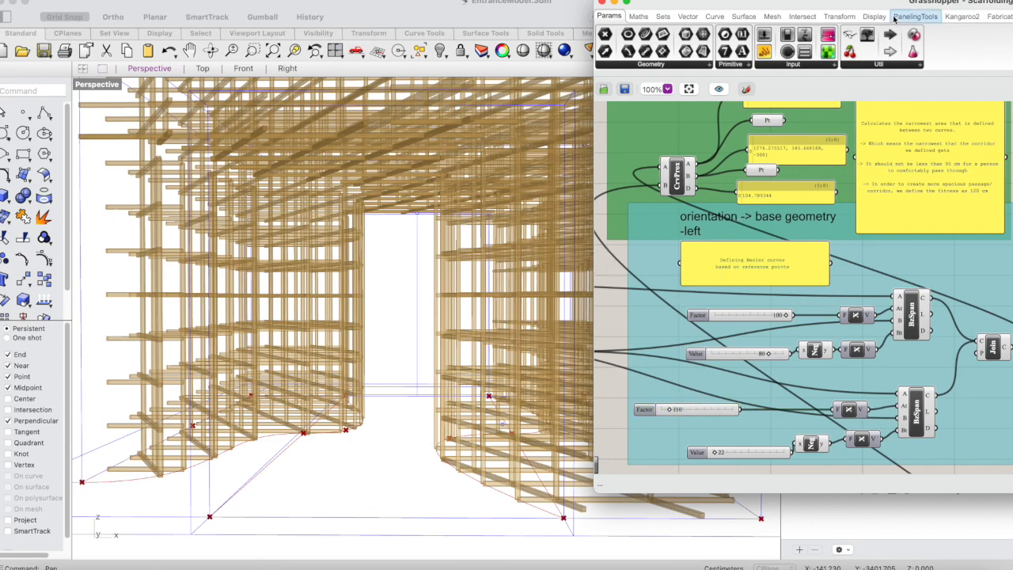
# Place a Galapagos component on the empty canvas beside the left base geometry group.
pyautogui.moveTo(898, 5); pyautogui.dragTo(793, 11)
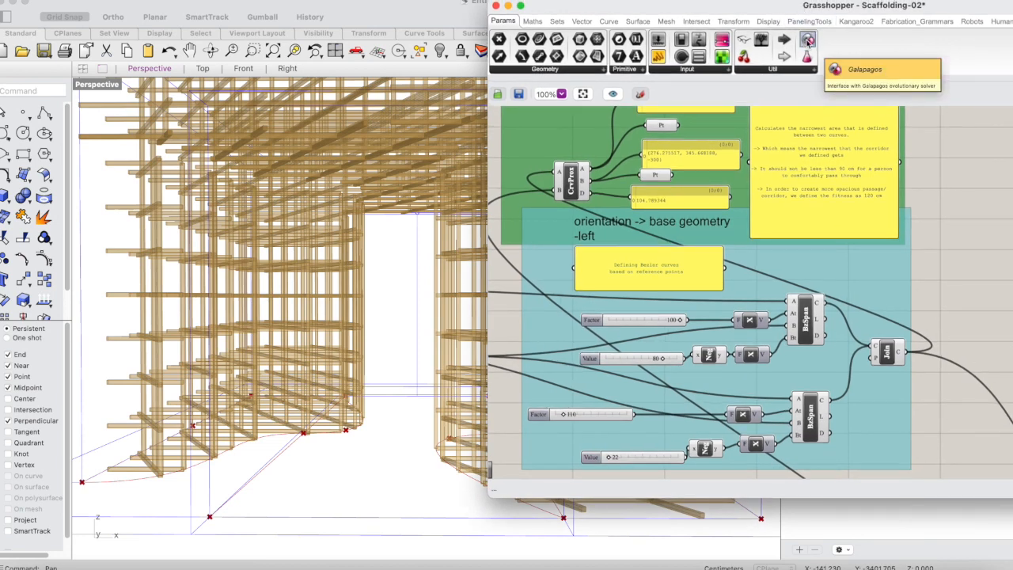
pyautogui.moveTo(807, 41); pyautogui.dragTo(967, 206)
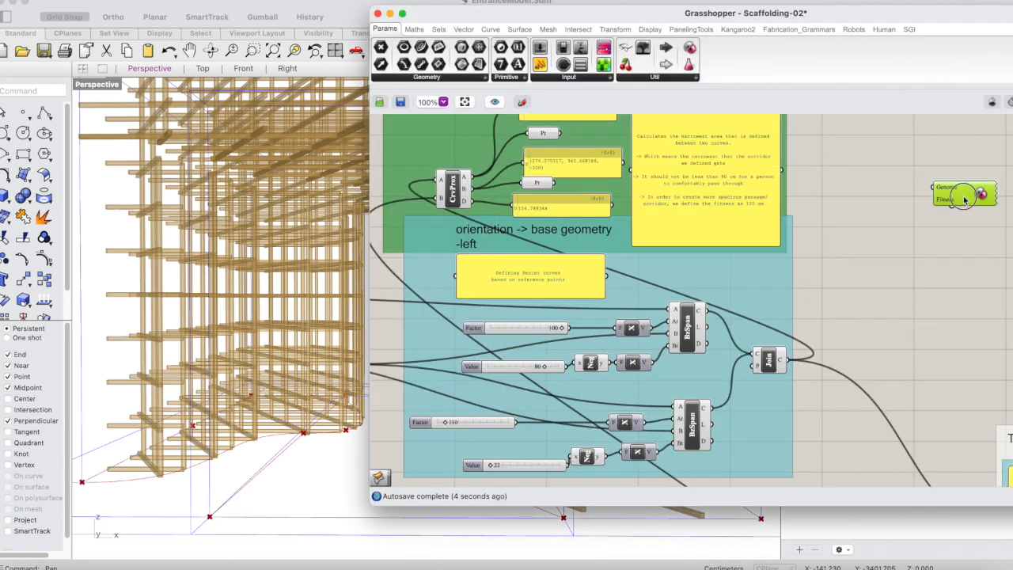
pyautogui.moveTo(961, 199); pyautogui.dragTo(920, 191)
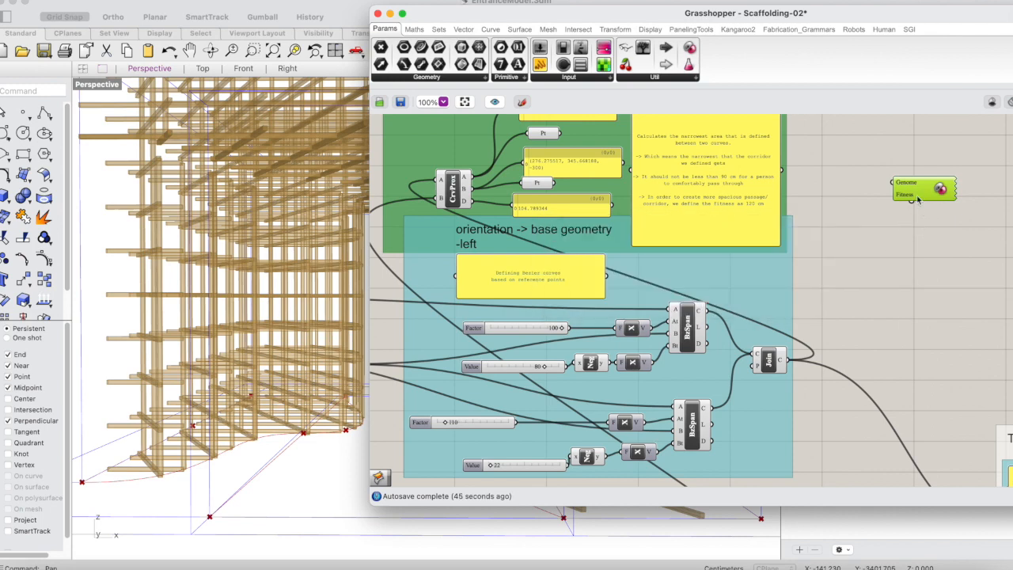
pyautogui.moveTo(915, 200)
# Examine how the left group's lower Factor slider and the right group's upper Value slider relate to their Bezier spans.
pyautogui.click(461, 424)
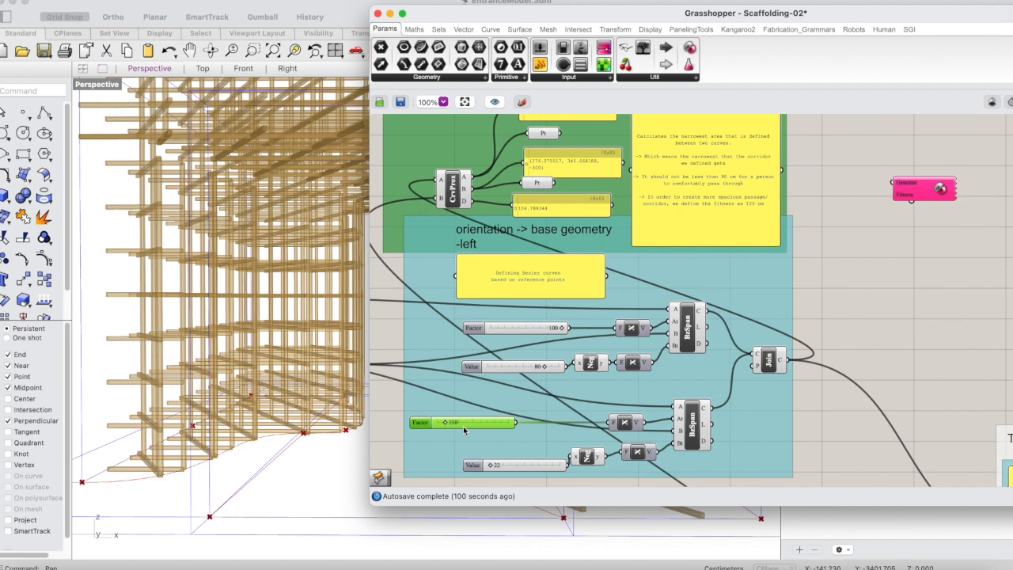
pyautogui.click(683, 433)
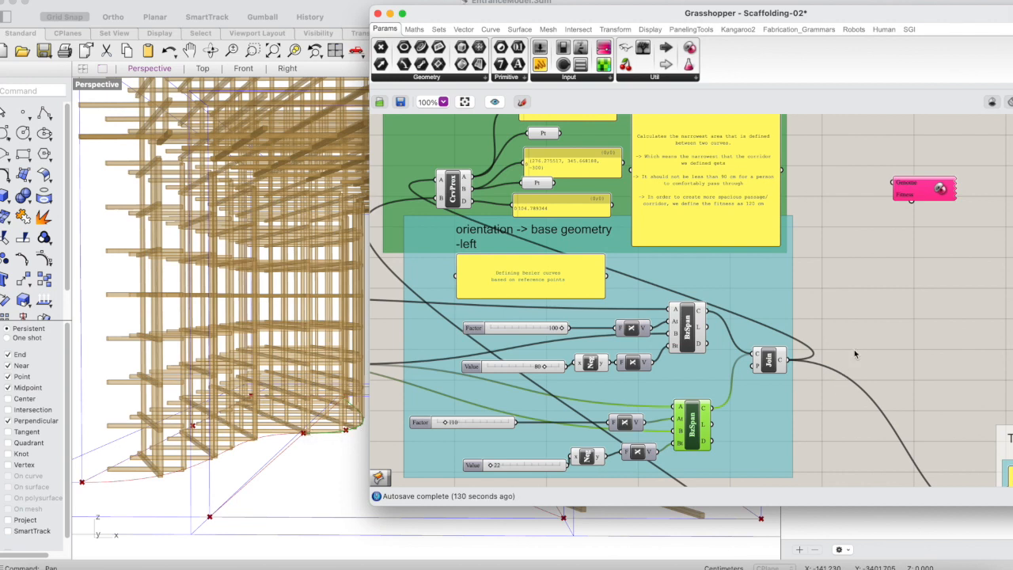
pyautogui.click(899, 282)
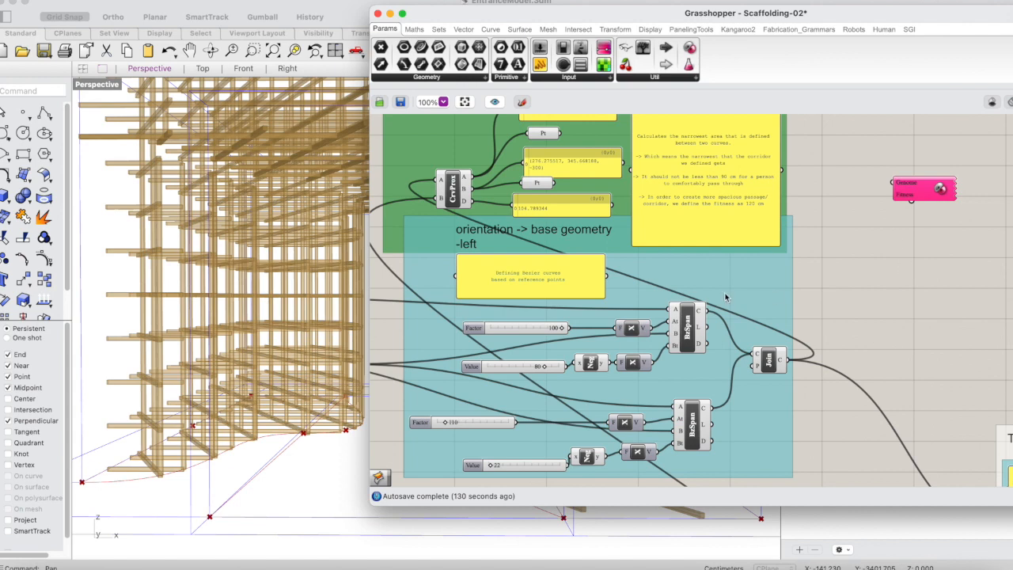
pyautogui.scroll(-5, 726, 297)
pyautogui.moveTo(608, 18); pyautogui.dragTo(815, 6)
pyautogui.scroll(-3, 796, 345)
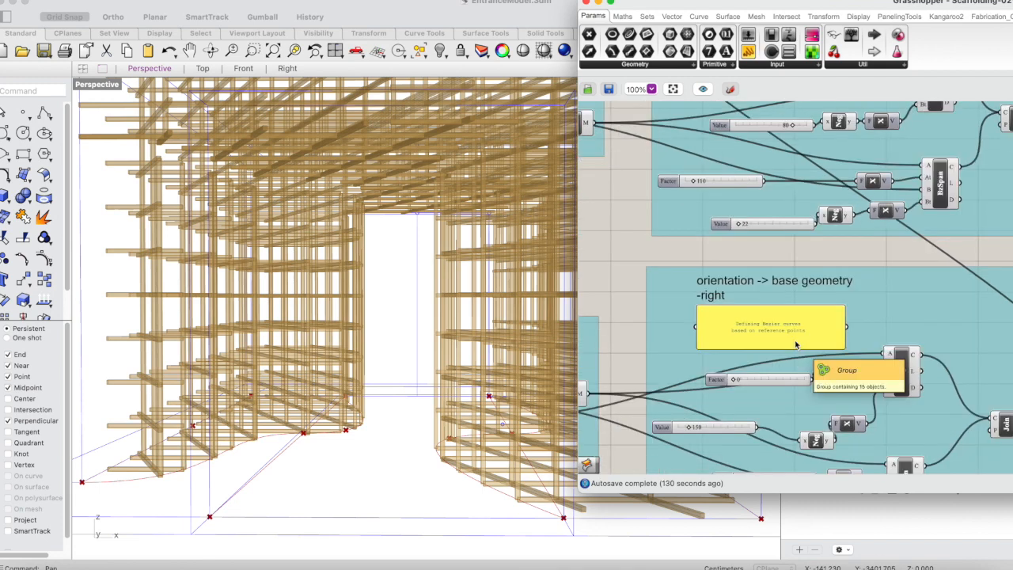
pyautogui.scroll(-3, 797, 345)
pyautogui.scroll(-1, 757, 391)
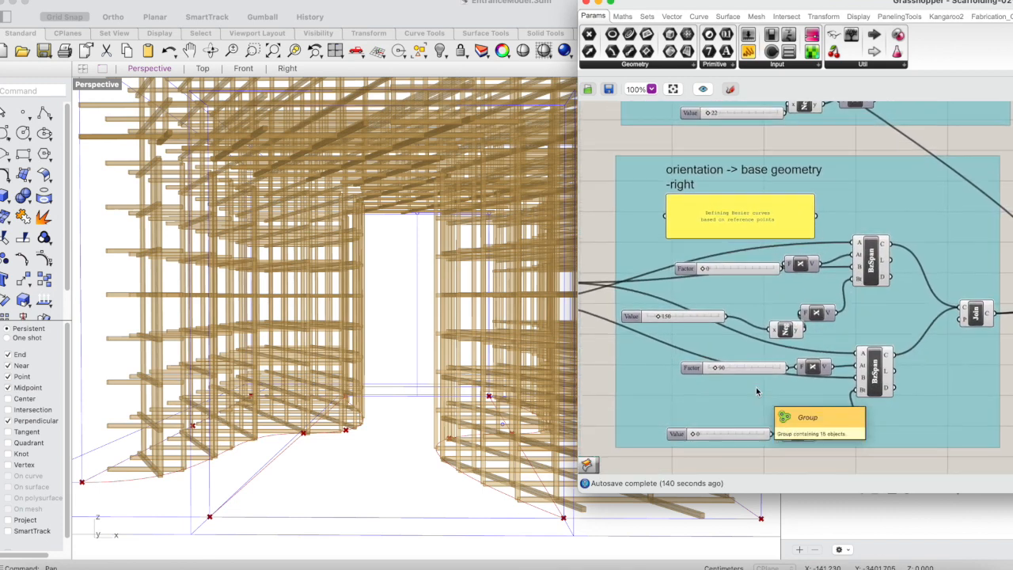
pyautogui.click(697, 320)
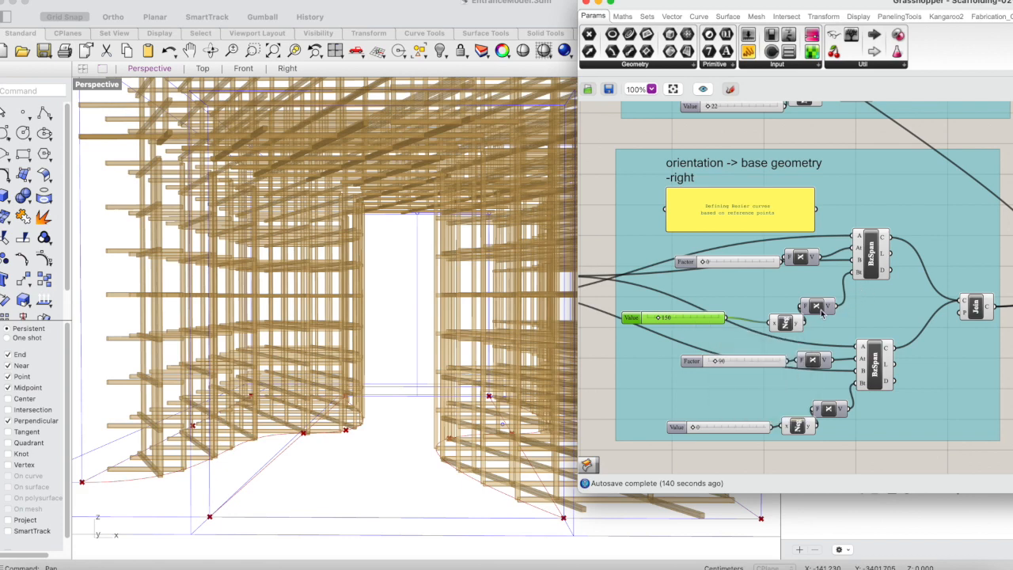
pyautogui.click(870, 257)
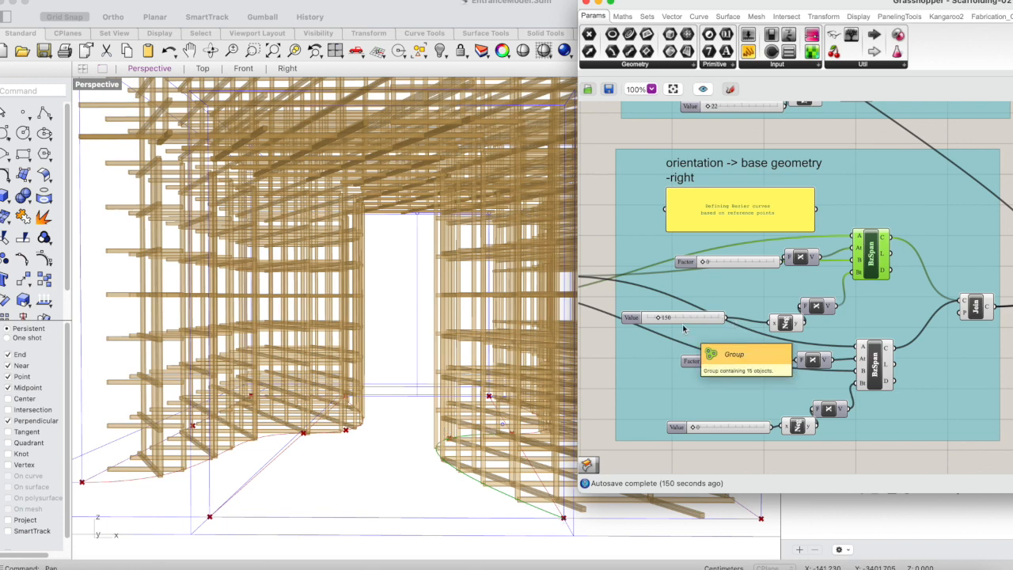
# Assign the left group's lower Factor slider and the right group's upper Value slider to the Galapagos Genome using Selected Sliders.
pyautogui.scroll(2, 684, 329)
pyautogui.scroll(1, 671, 347)
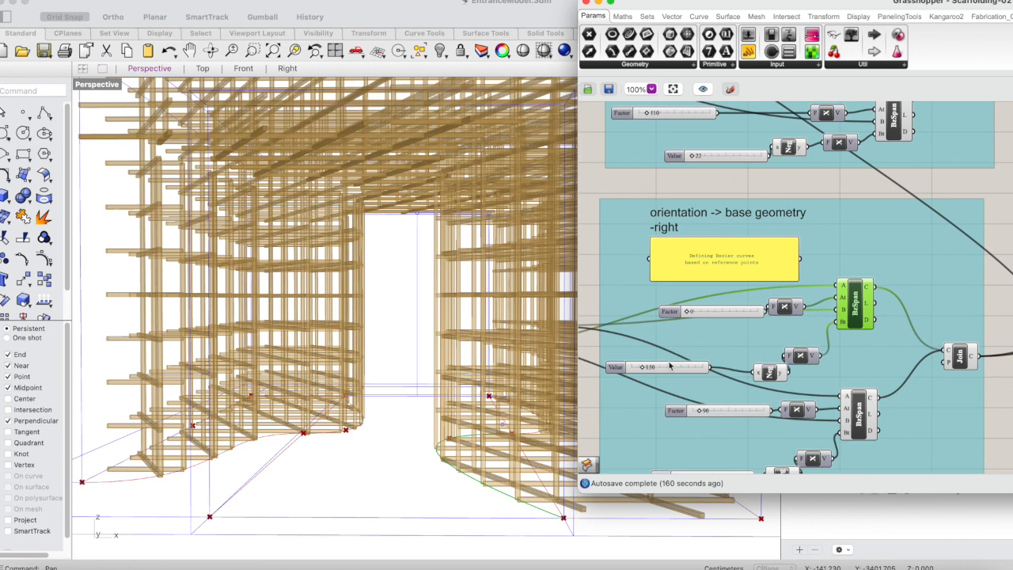
pyautogui.click(667, 368)
pyautogui.scroll(4, 667, 368)
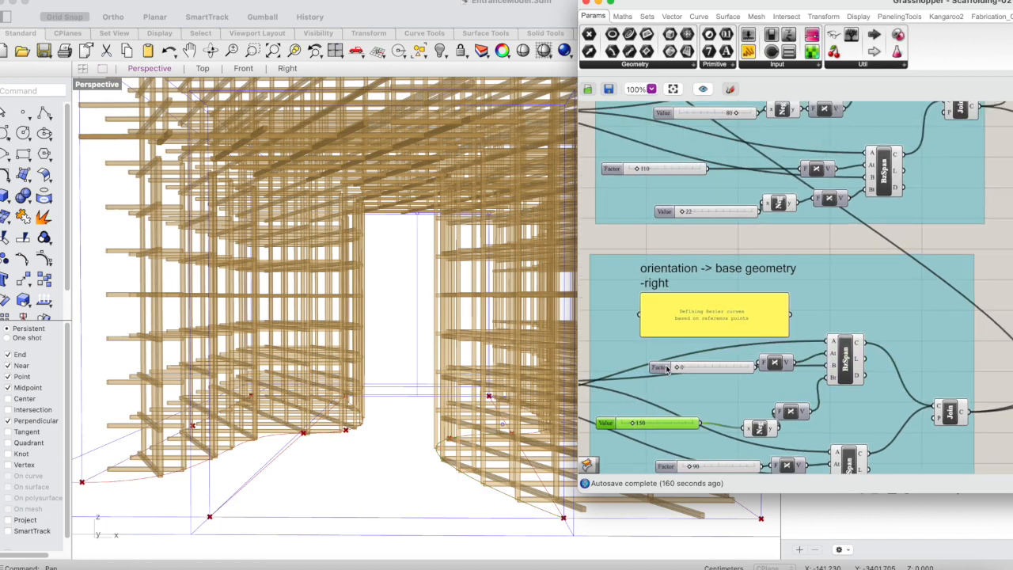
pyautogui.keyDown('shift'); pyautogui.click(692, 201); pyautogui.keyUp('shift')
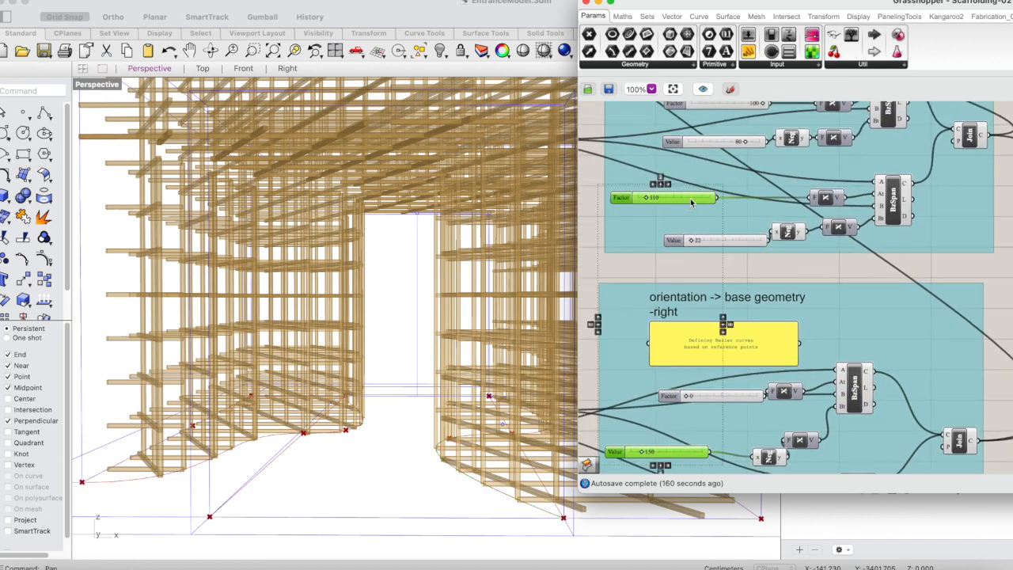
pyautogui.scroll(3, 692, 203)
pyautogui.hscroll(-2, 691, 202)
pyautogui.scroll(-2, 691, 203)
pyautogui.scroll(1, 691, 203)
pyautogui.scroll(-3, 691, 203)
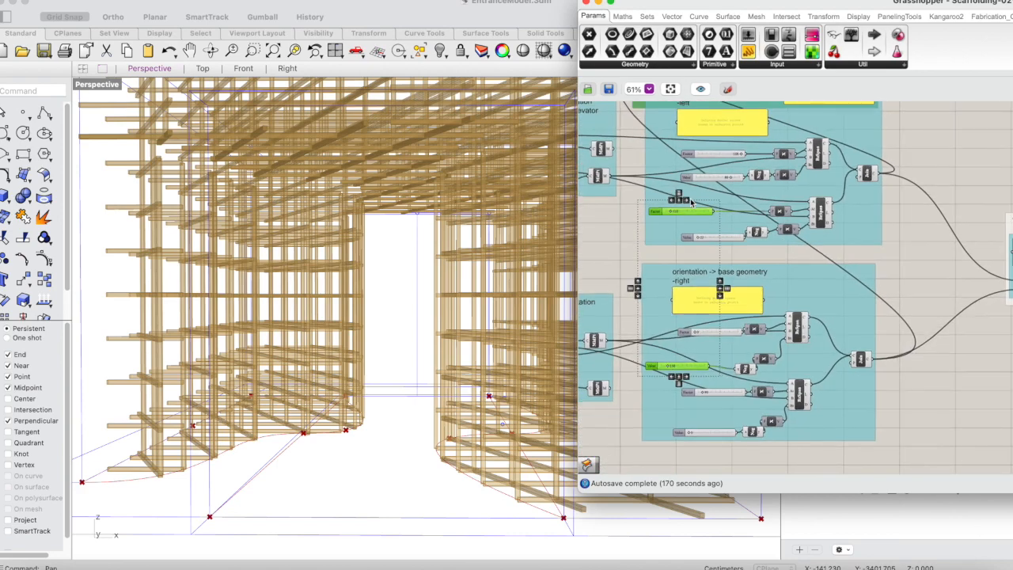
pyautogui.hscroll(2, 691, 202)
pyautogui.scroll(1, 691, 203)
pyautogui.scroll(-2, 691, 203)
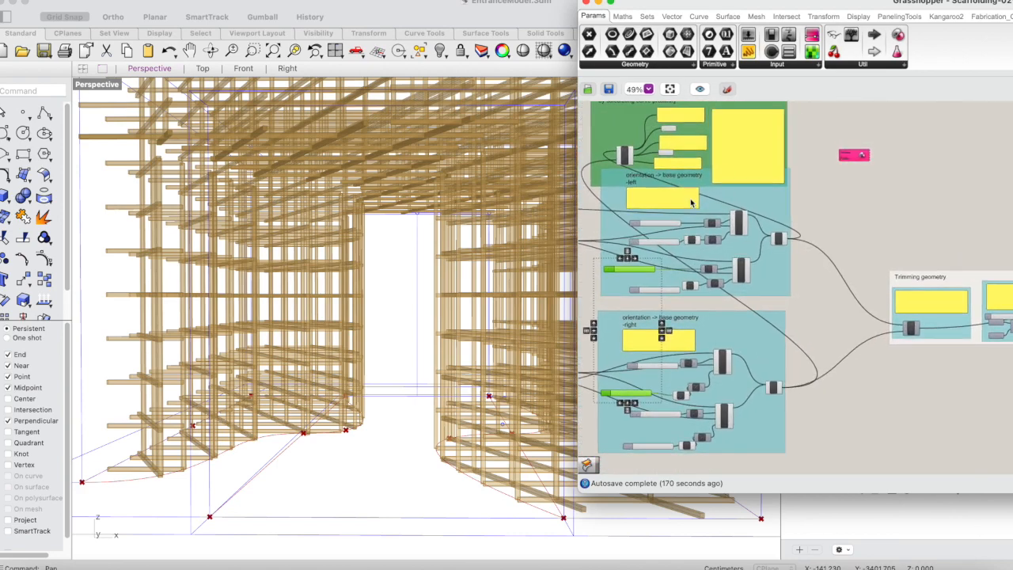
pyautogui.scroll(4, 861, 162)
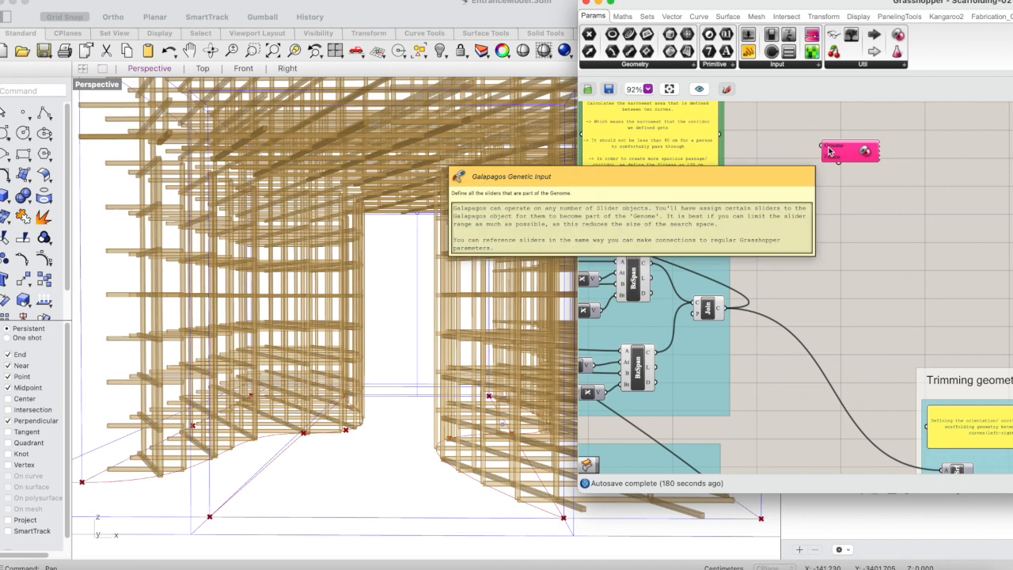
pyautogui.rightClick(829, 150)
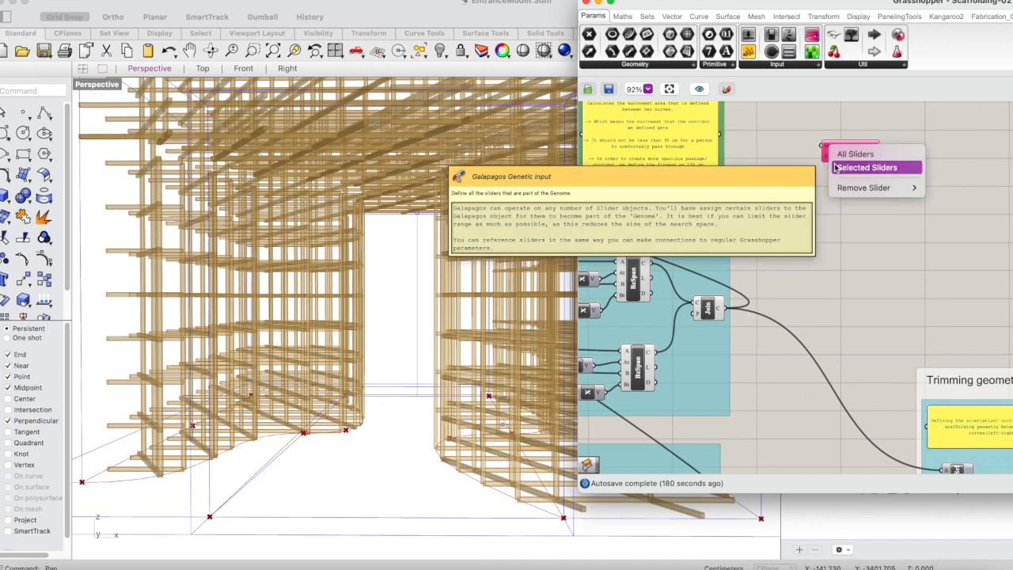
pyautogui.click(835, 167)
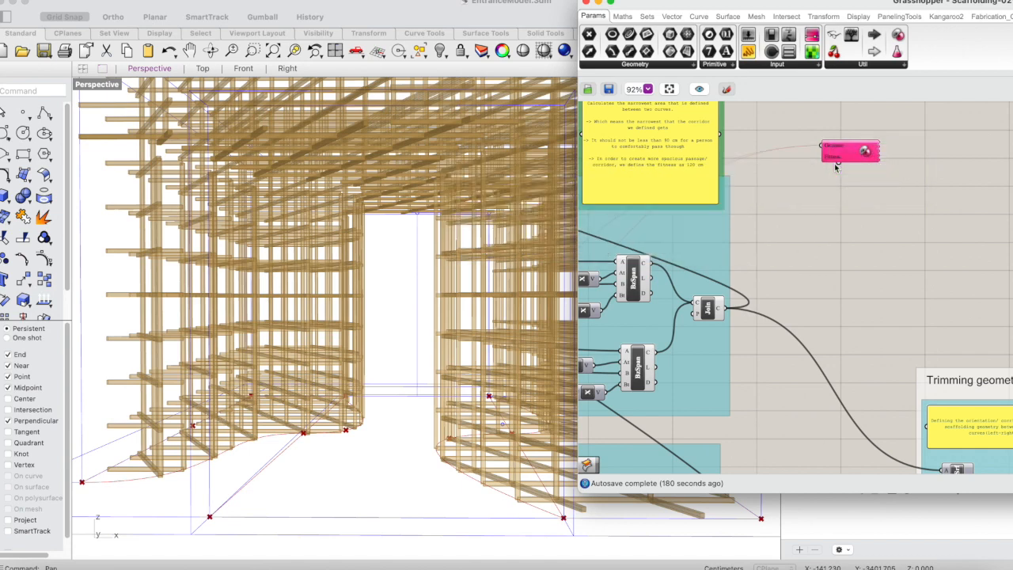
# Move the Galapagos component down, next to the Join component of the left base geometry group.
pyautogui.moveTo(835, 167); pyautogui.dragTo(823, 279)
pyautogui.click(823, 274)
pyautogui.click(833, 266)
pyautogui.scroll(-5, 852, 231)
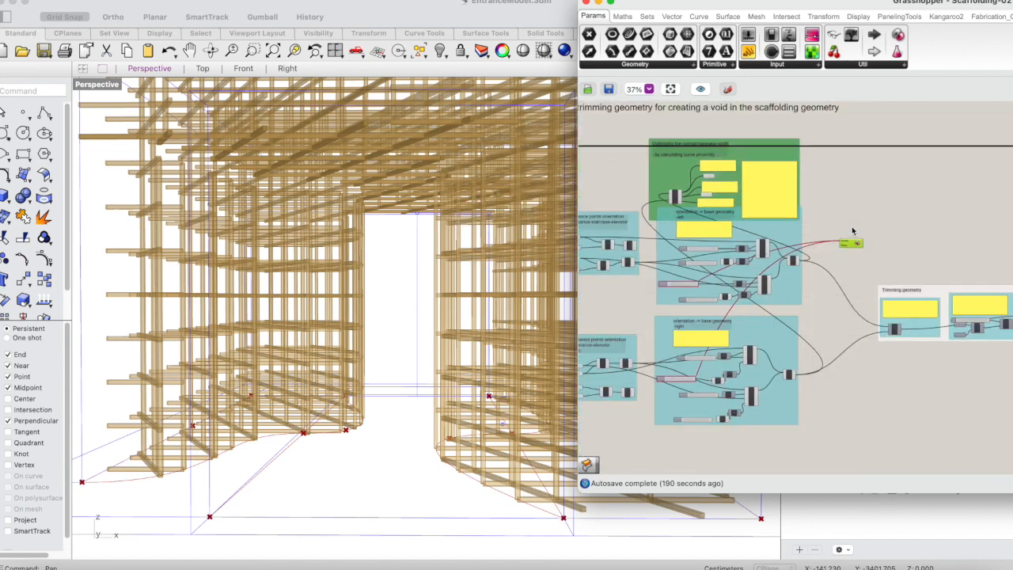
pyautogui.hscroll(-3, 853, 231)
pyautogui.scroll(2, 930, 239)
pyautogui.scroll(1, 930, 240)
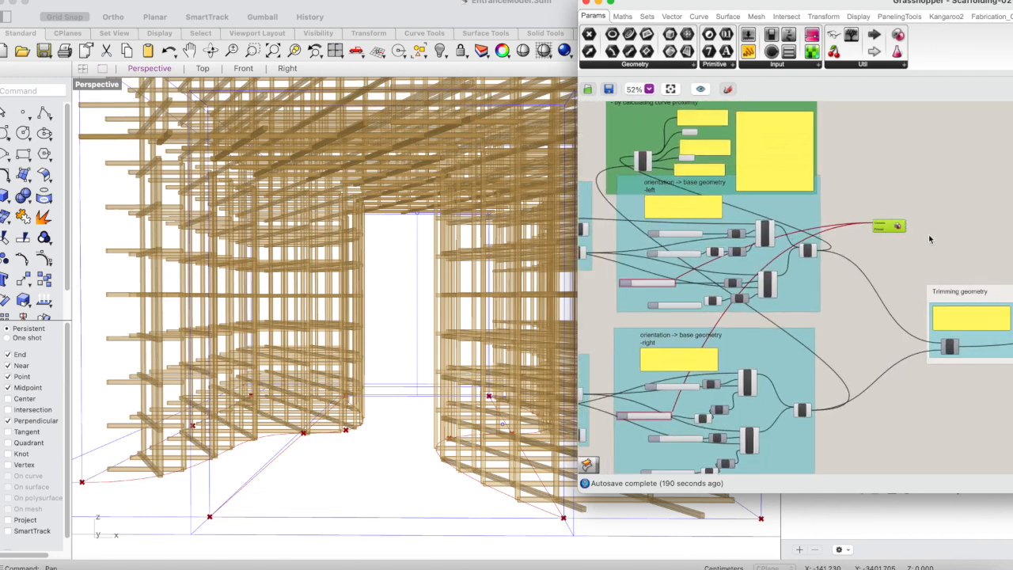
pyautogui.hscroll(-1, 930, 239)
pyautogui.moveTo(828, 4); pyautogui.dragTo(774, 18)
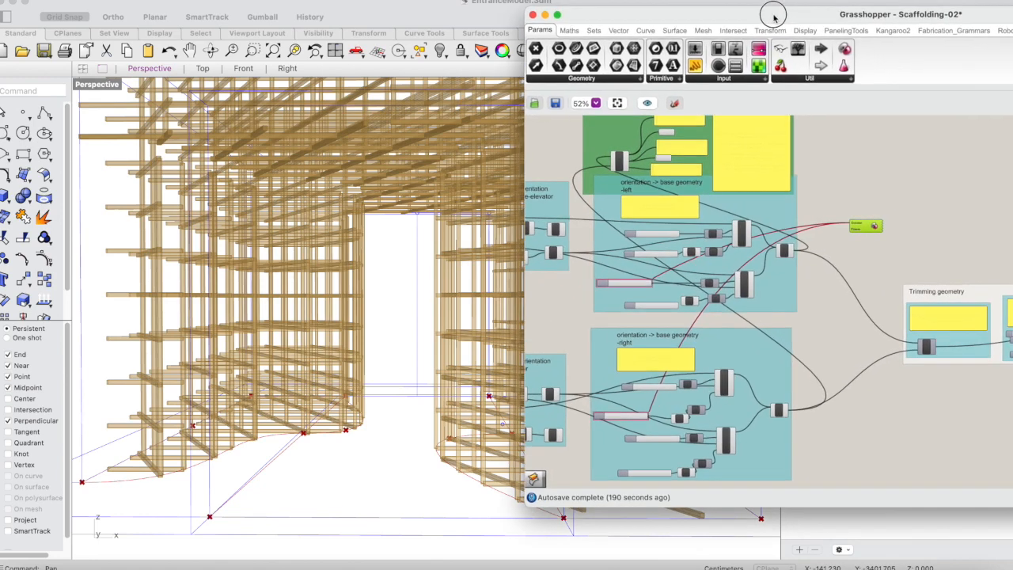
pyautogui.scroll(4, 657, 351)
pyautogui.scroll(-1, 658, 350)
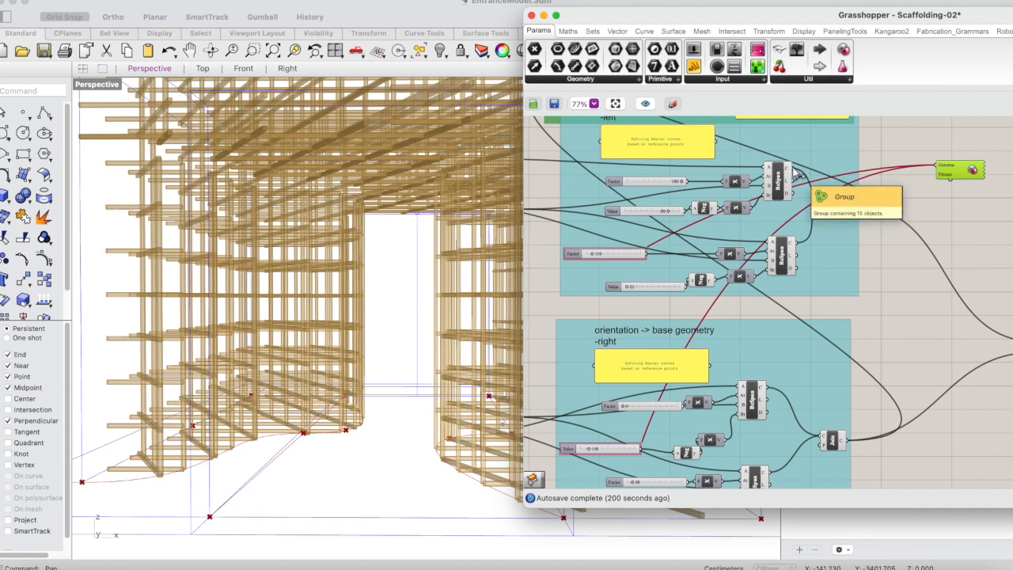
# Connect the Galapagos Genome input to the upper Factor slider in the left base geometry group.
pyautogui.moveTo(794, 170); pyautogui.dragTo(944, 148)
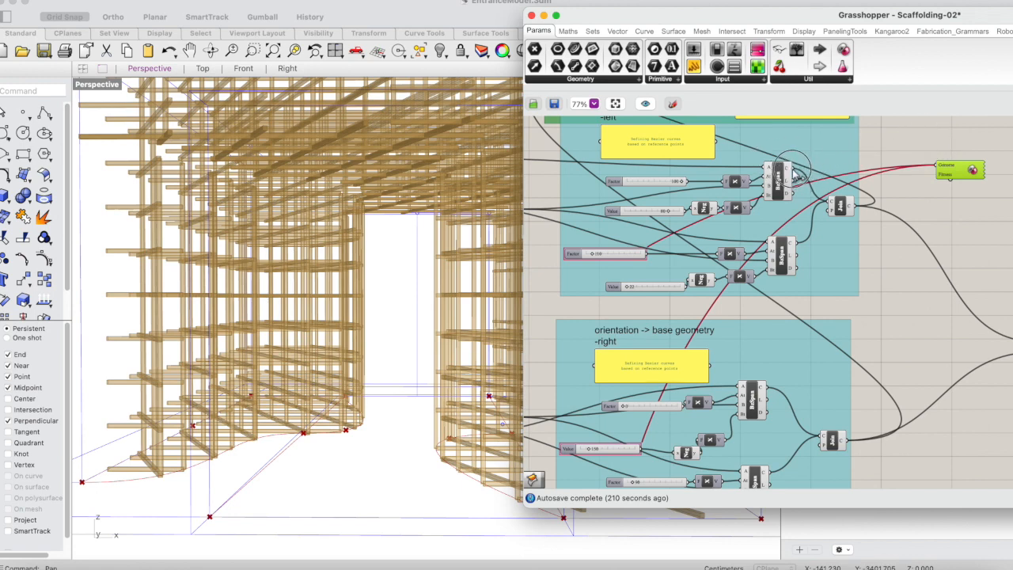
pyautogui.moveTo(795, 174); pyautogui.dragTo(939, 148)
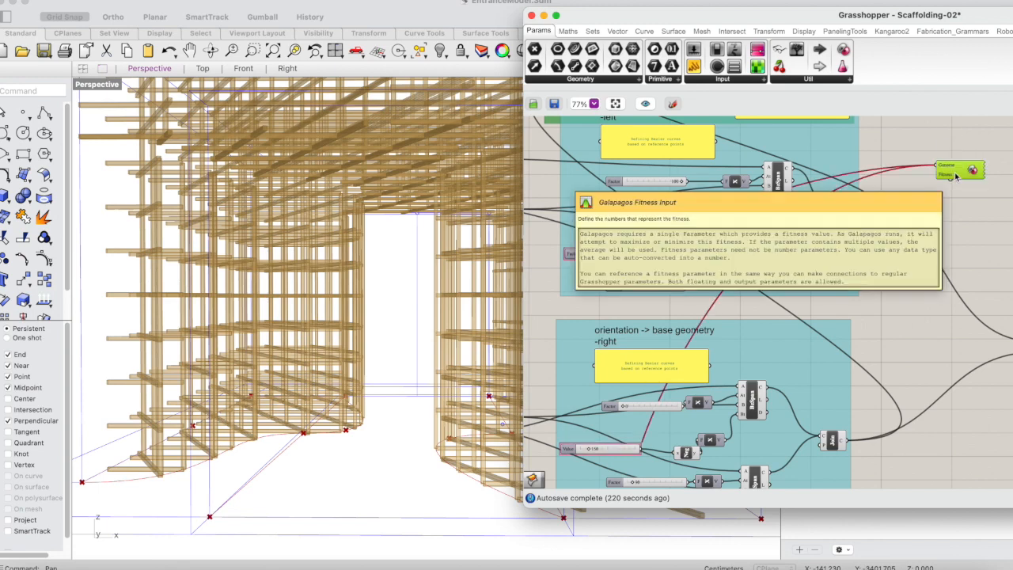
pyautogui.moveTo(687, 181); pyautogui.dragTo(937, 167)
pyautogui.moveTo(938, 167); pyautogui.dragTo(928, 167, button='right')
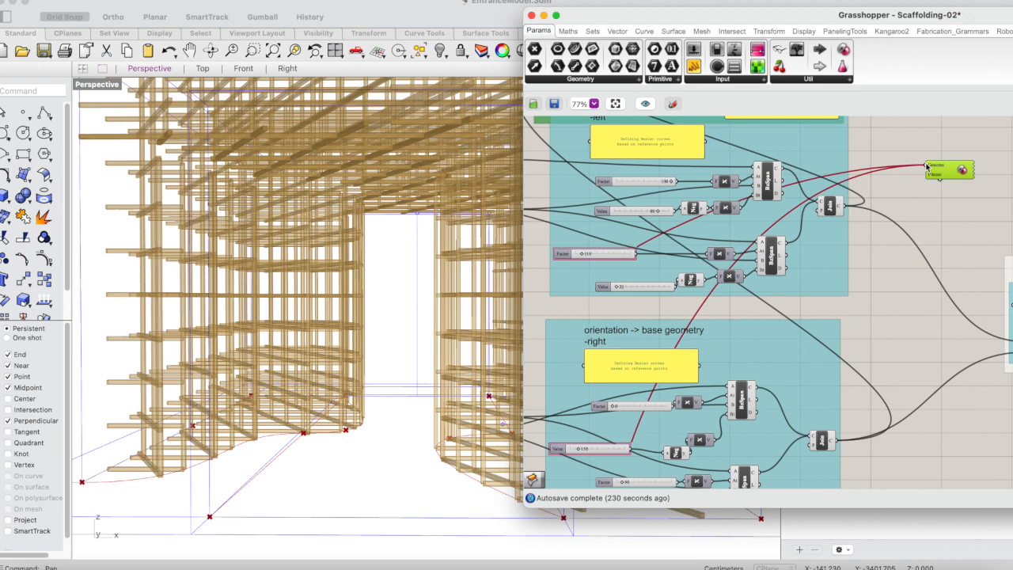
pyautogui.moveTo(928, 167); pyautogui.dragTo(724, 172)
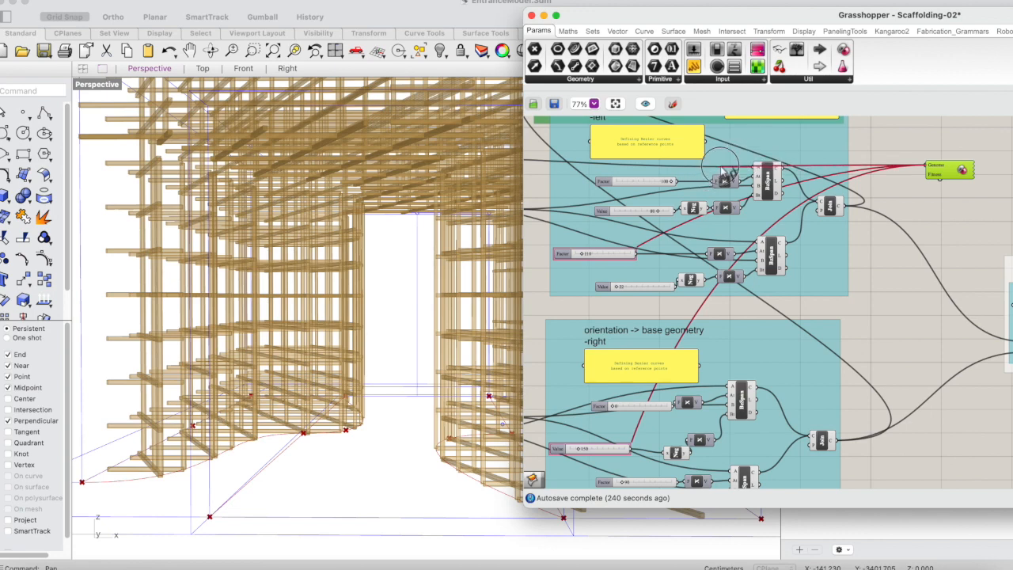
pyautogui.moveTo(723, 172); pyautogui.dragTo(669, 182)
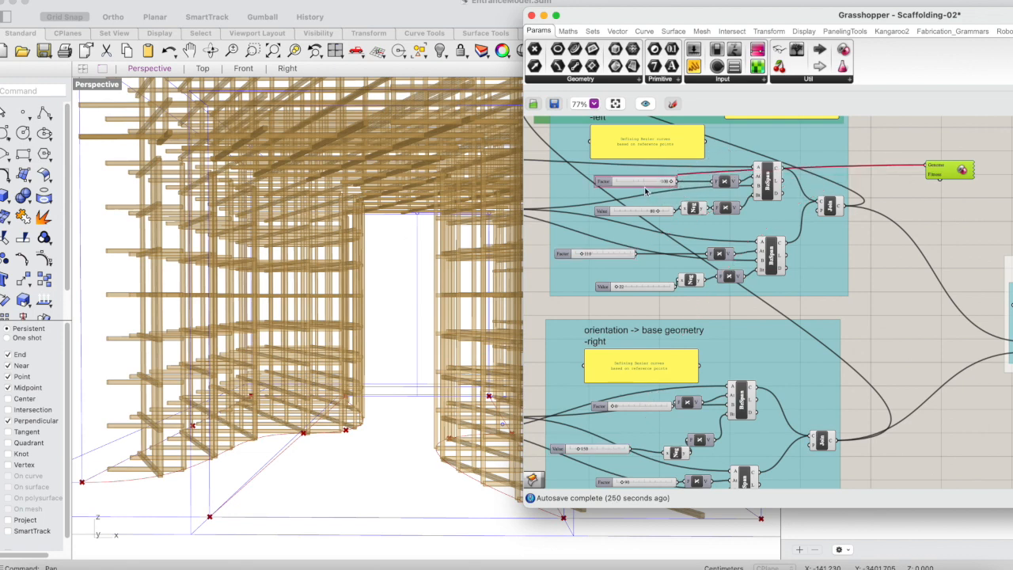
# Remove all assigned sliders from the Galapagos Genome input.
pyautogui.rightClick(939, 168)
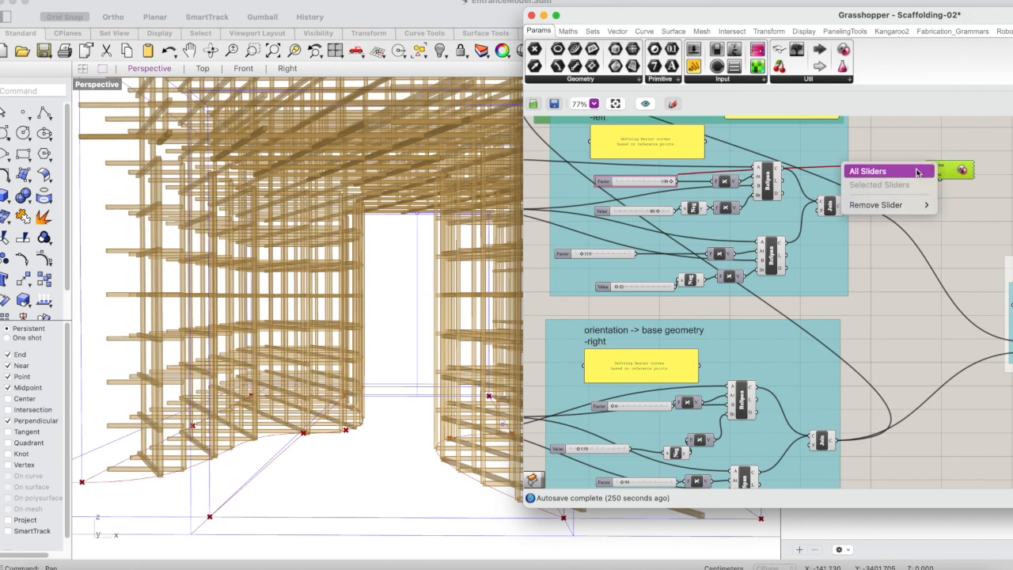
pyautogui.moveTo(890, 204)
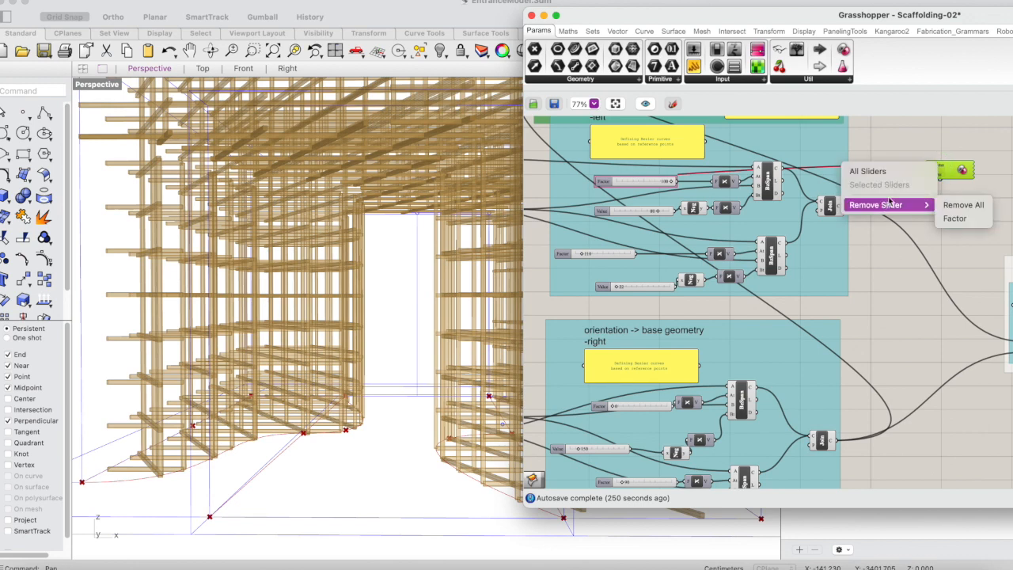
pyautogui.click(963, 204)
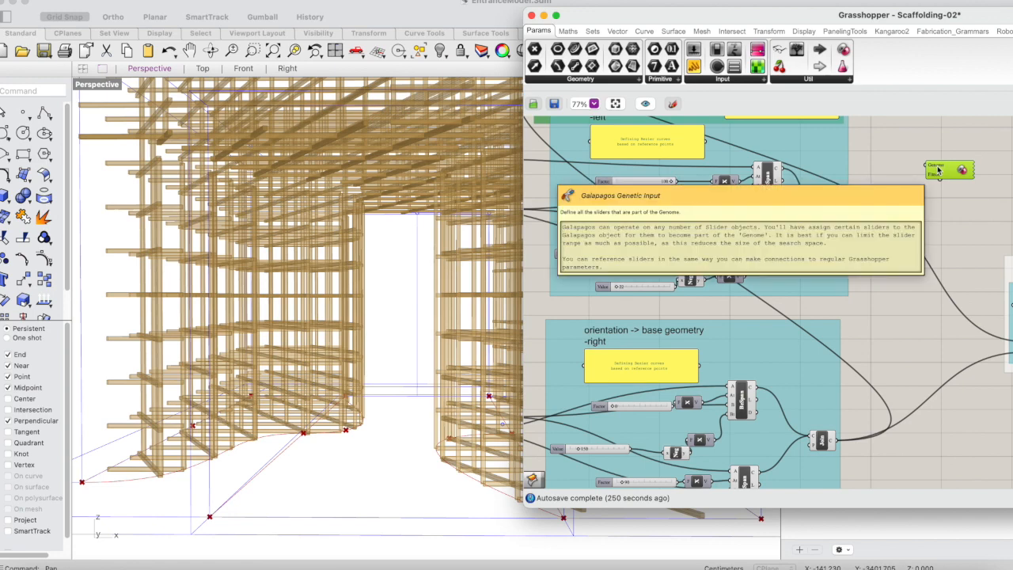
pyautogui.rightClick(939, 170)
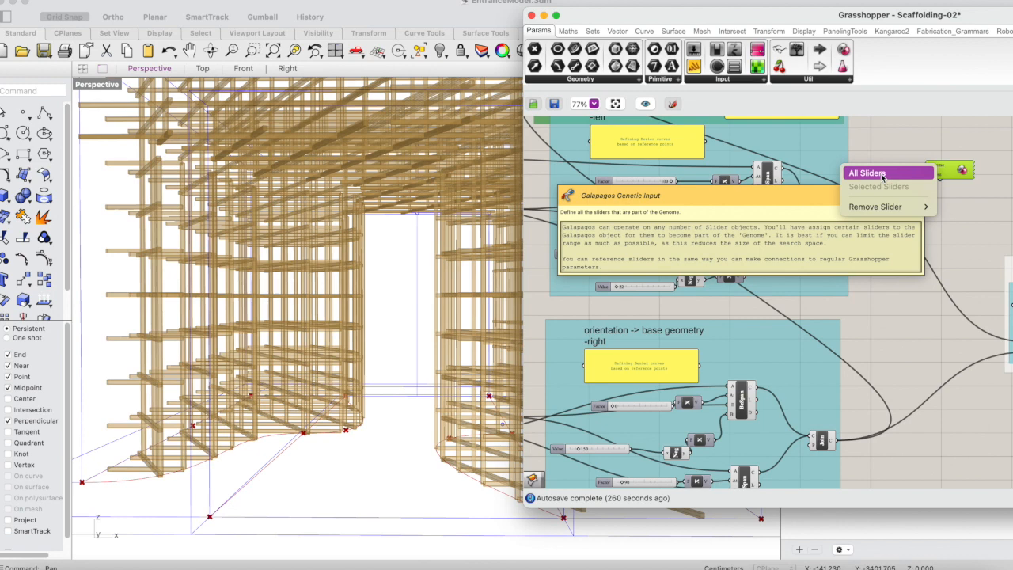
pyautogui.click(963, 141)
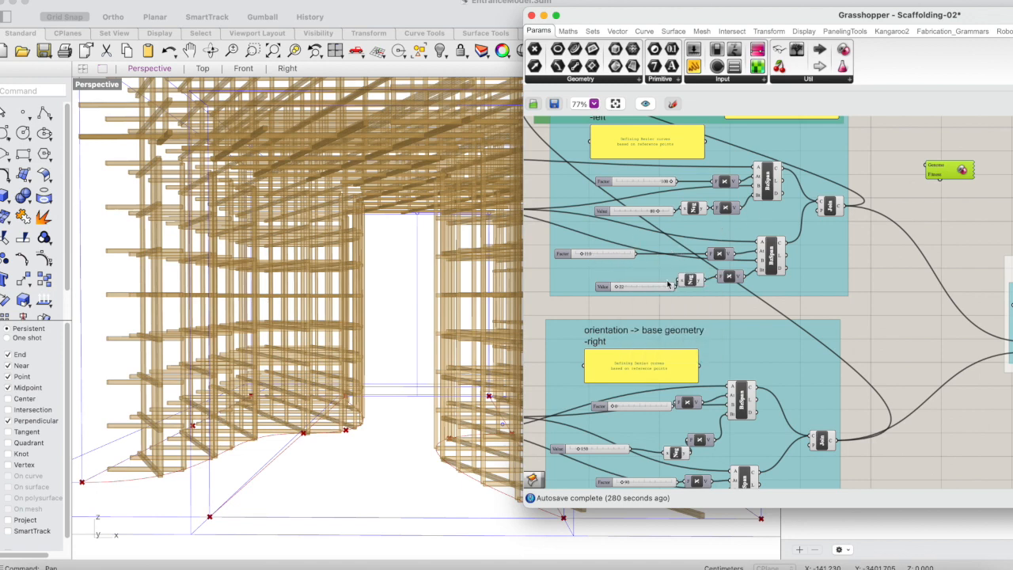
# Select the left group's lower Factor slider and the right group's upper Value slider, and assign both to the Galapagos Genome with Selected Sliders.
pyautogui.scroll(-2, 668, 282)
pyautogui.scroll(-1, 668, 282)
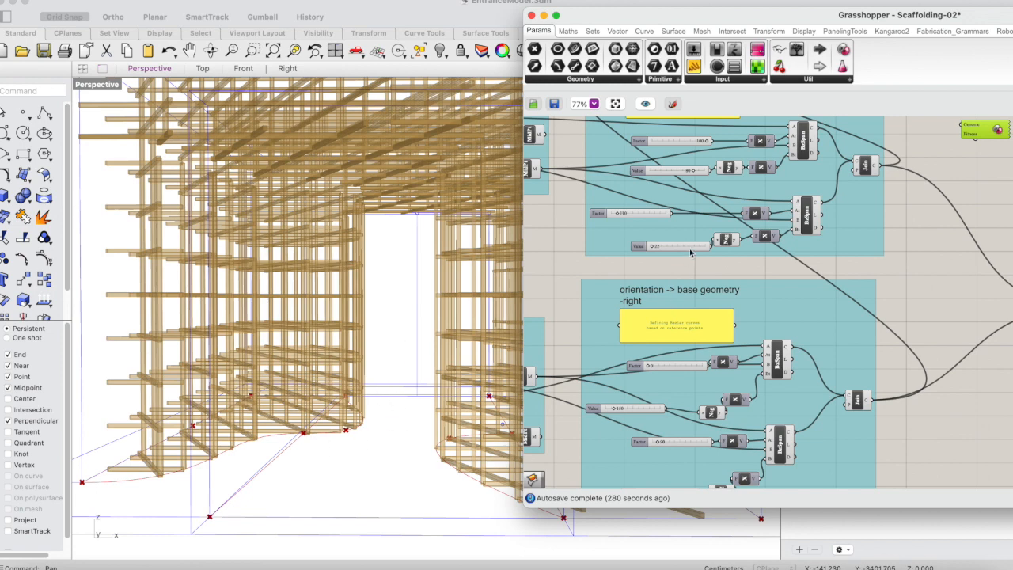
pyautogui.scroll(1, 691, 252)
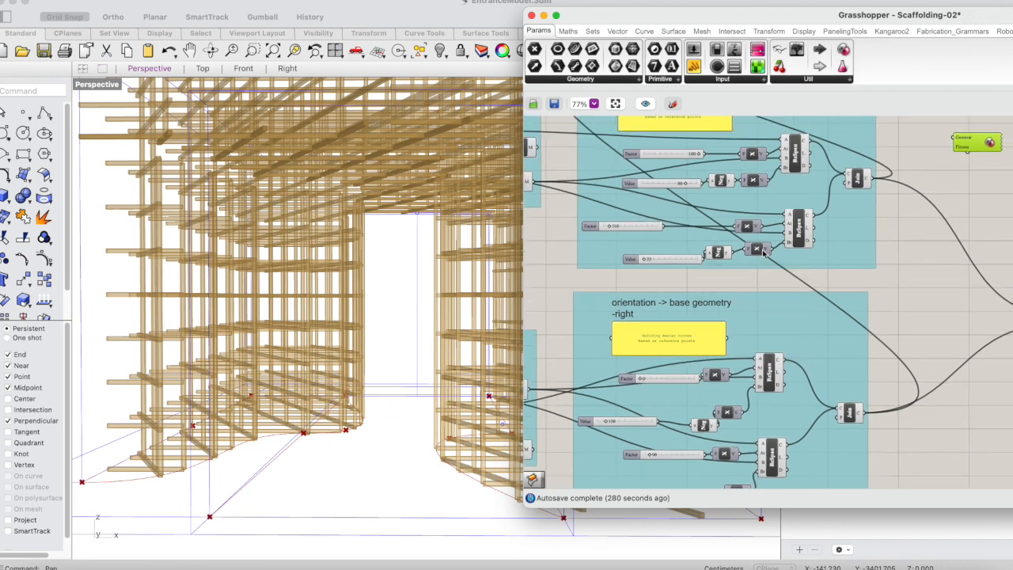
pyautogui.click(641, 229)
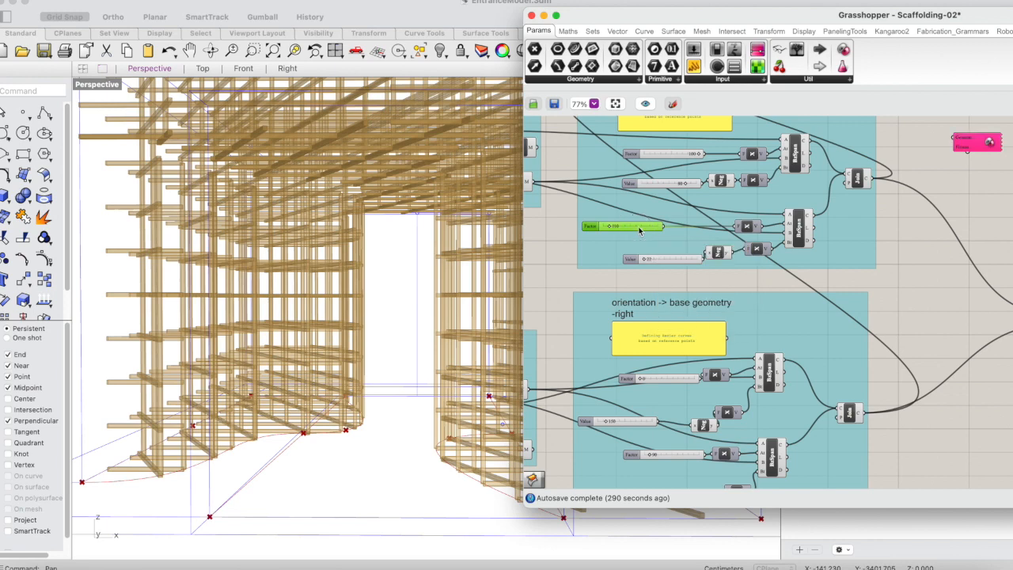
pyautogui.keyDown('shift'); pyautogui.click(640, 428); pyautogui.keyUp('shift')
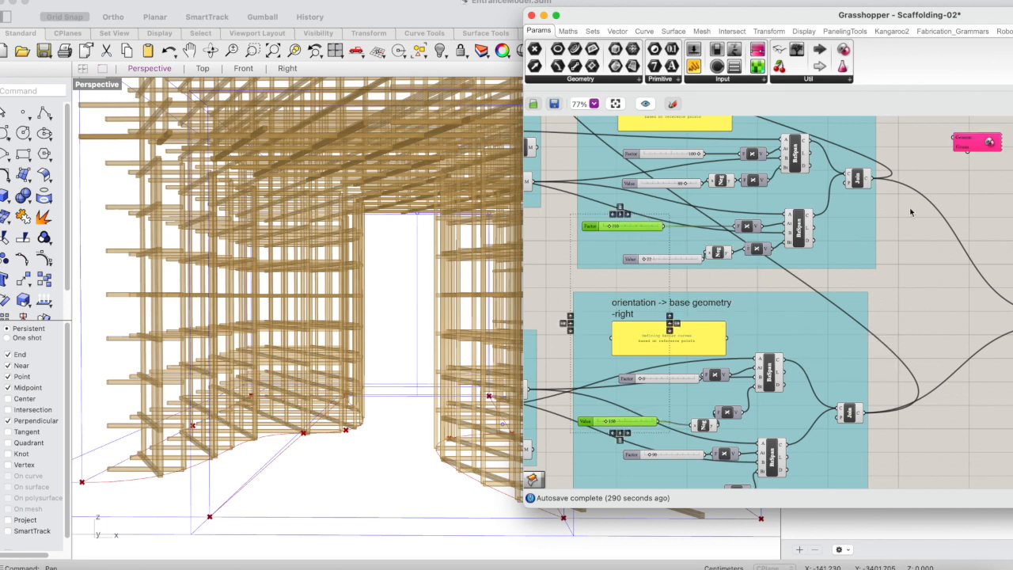
pyautogui.rightClick(940, 152)
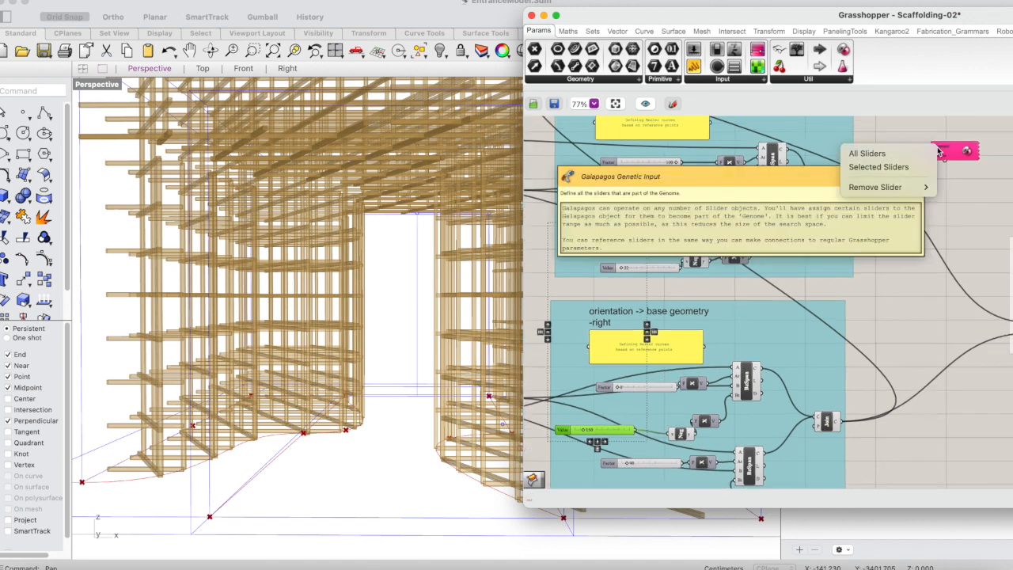
pyautogui.click(898, 167)
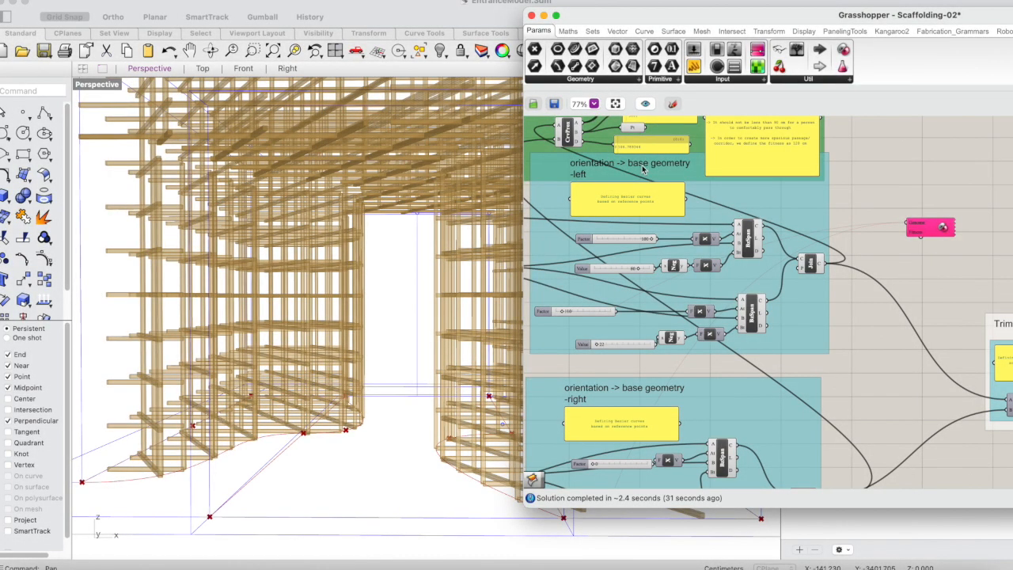
# Examine the Curve Proximity component's distance output and its panel as the source for the Galapagos Fitness input.
pyautogui.scroll(2, 631, 153)
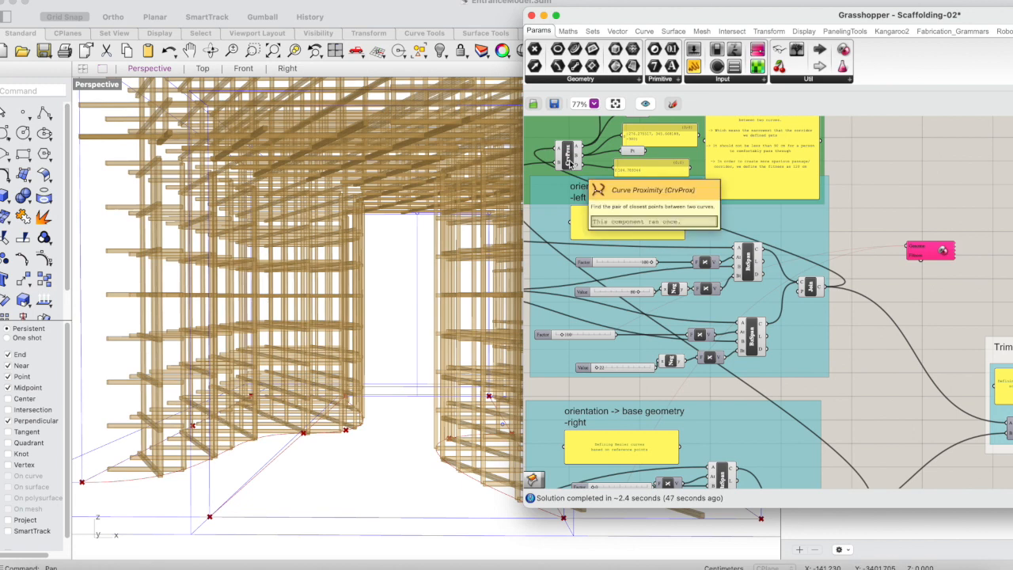
pyautogui.hscroll(-3, 605, 192)
pyautogui.scroll(1, 611, 191)
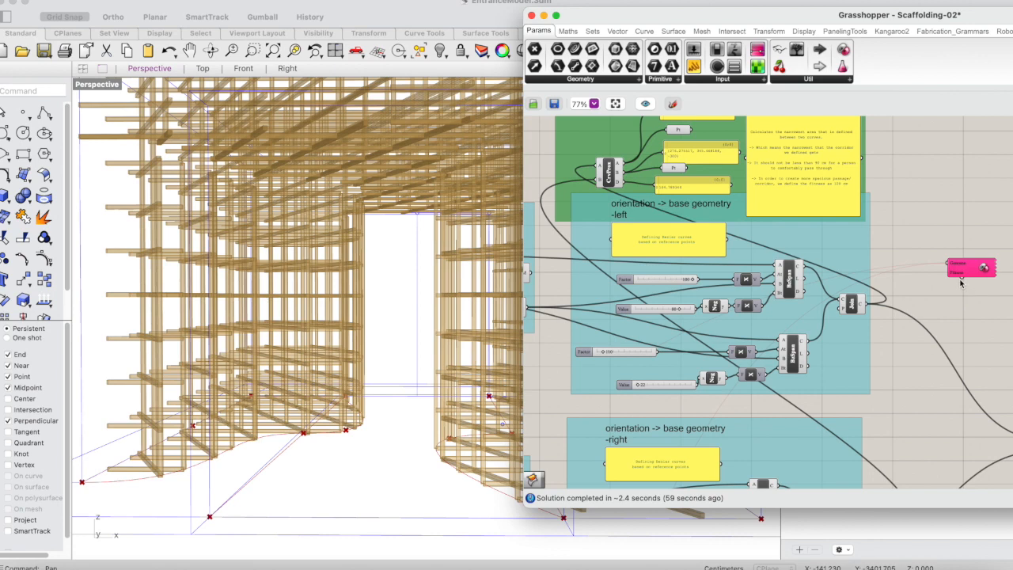
pyautogui.scroll(-3, 961, 282)
pyautogui.hscroll(3, 960, 283)
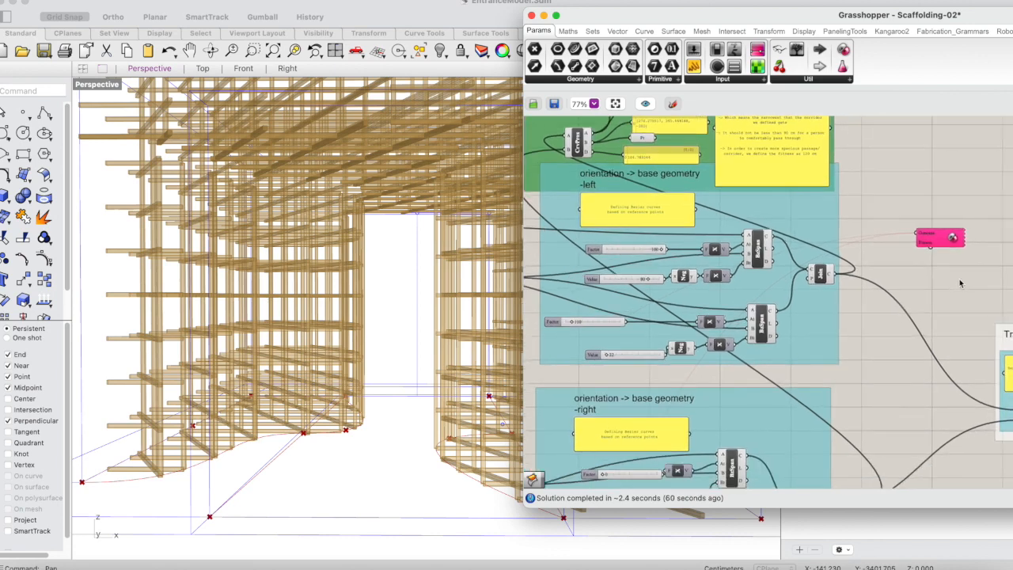
pyautogui.scroll(-5, 905, 277)
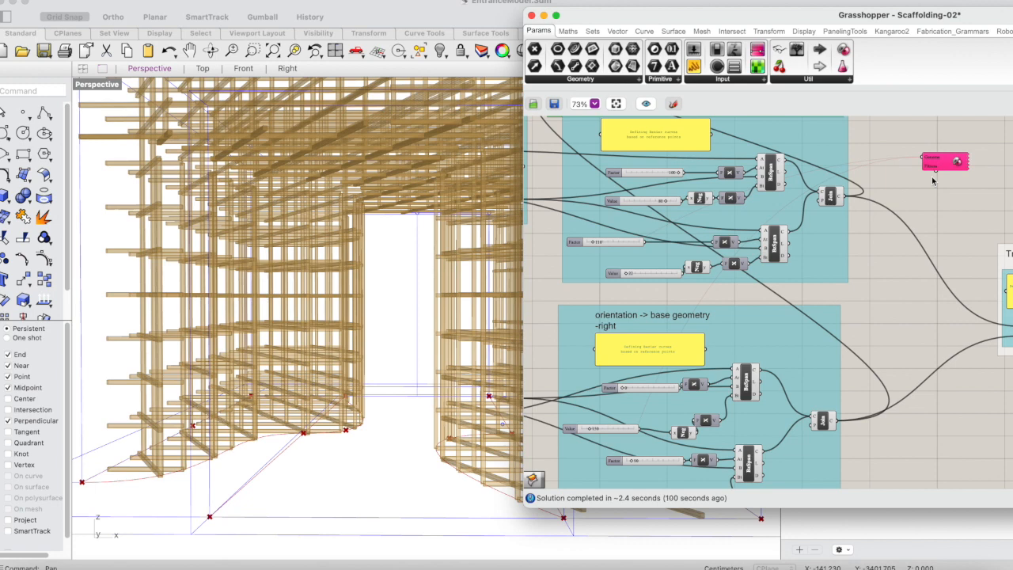
pyautogui.scroll(3, 933, 181)
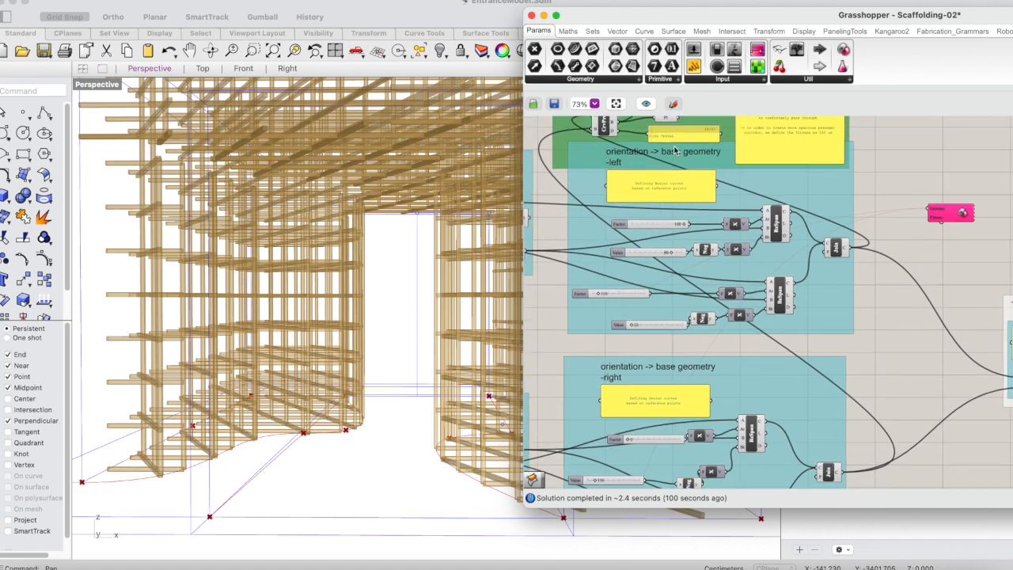
pyautogui.scroll(1, 664, 136)
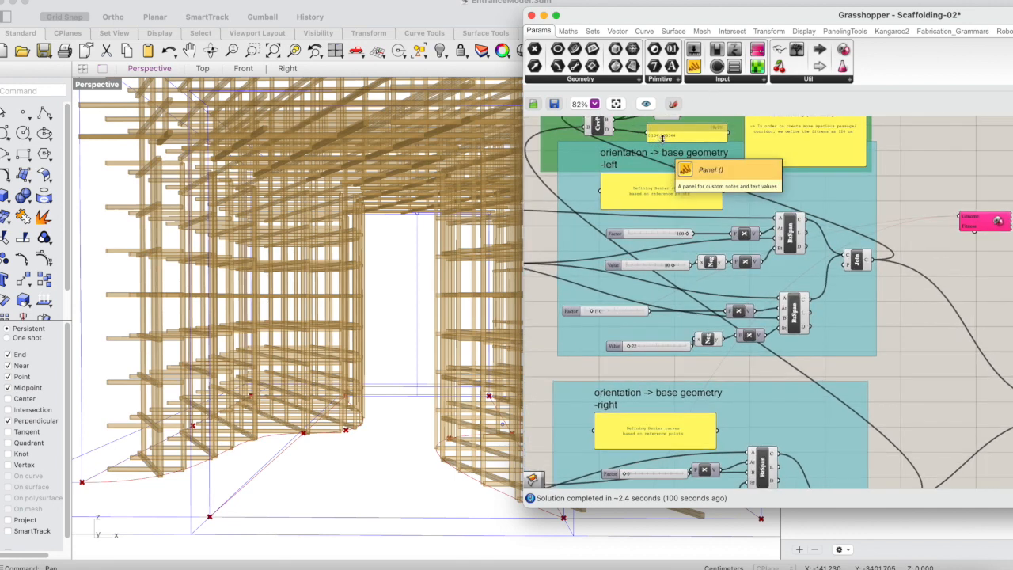
pyautogui.scroll(-1, 664, 137)
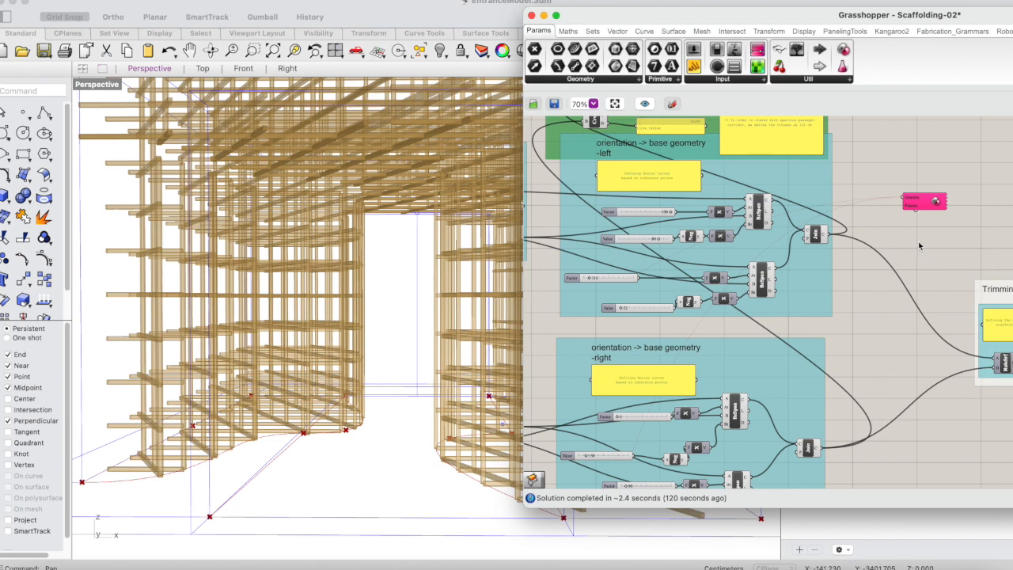
pyautogui.scroll(2, 909, 250)
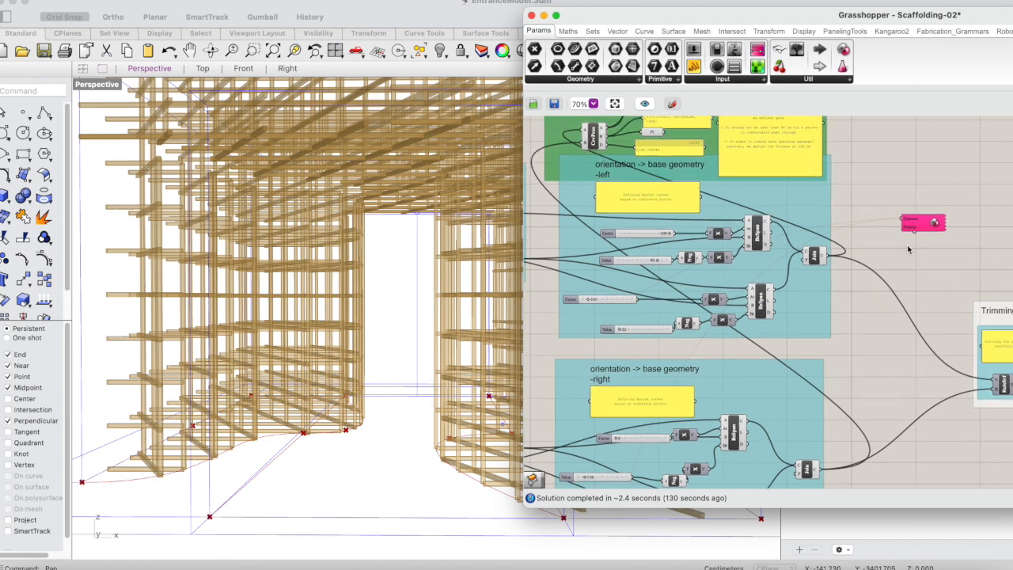
# Add a Number parameter and place it near the Curve Proximity component's distance panel.
pyautogui.doubleClick(893, 182)
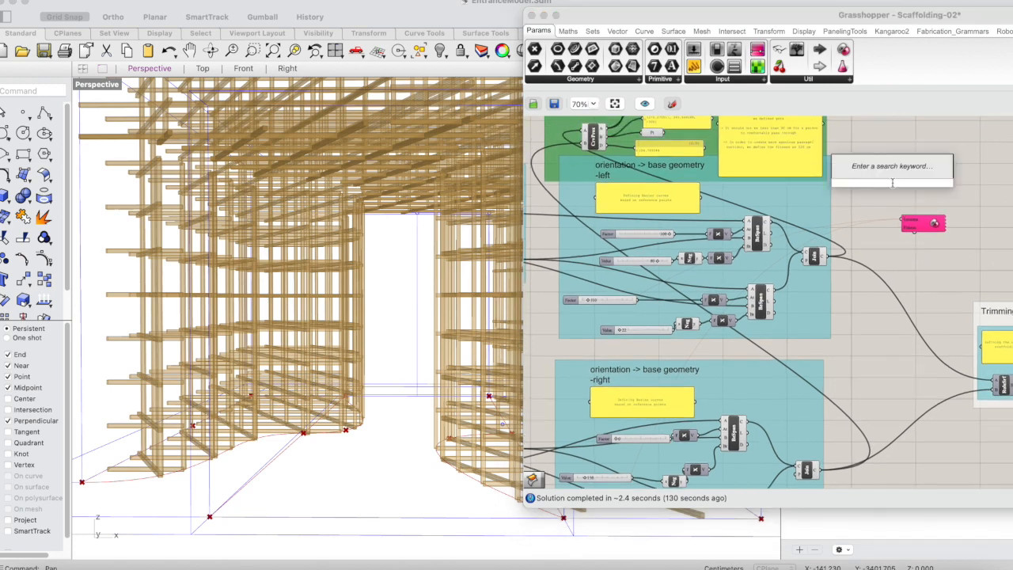
pyautogui.write('num')
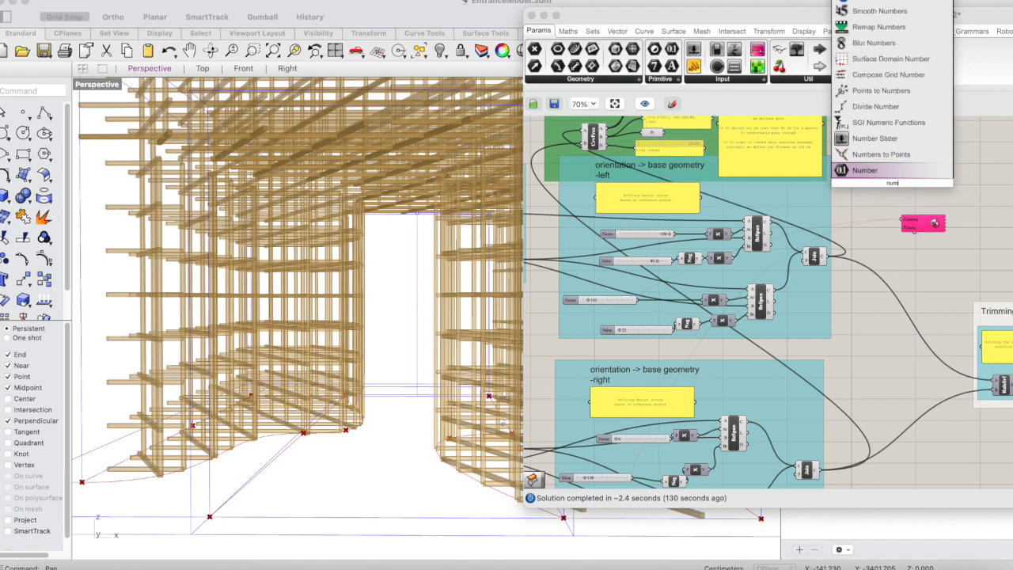
pyautogui.click(875, 170)
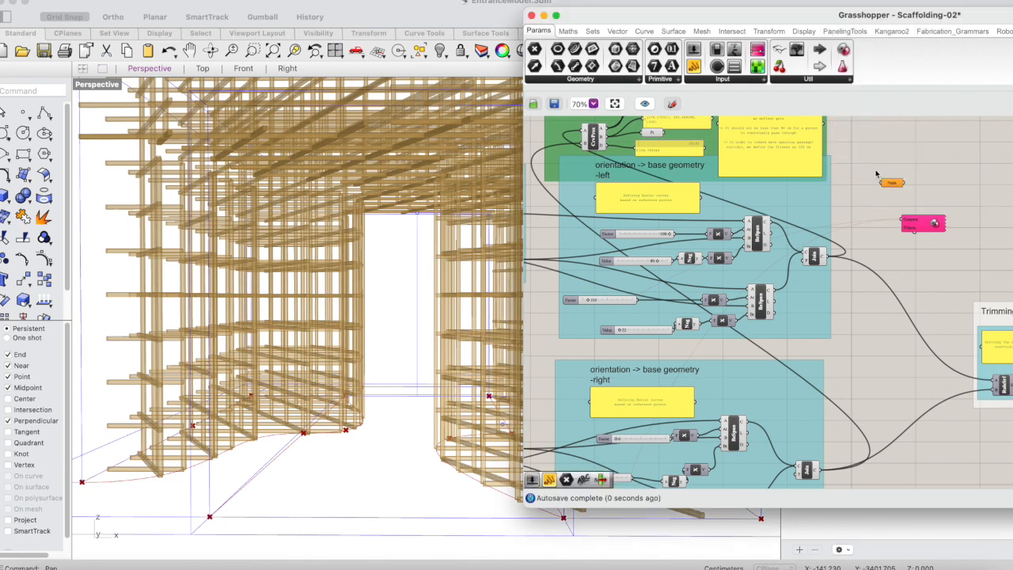
pyautogui.moveTo(889, 187); pyautogui.dragTo(674, 153)
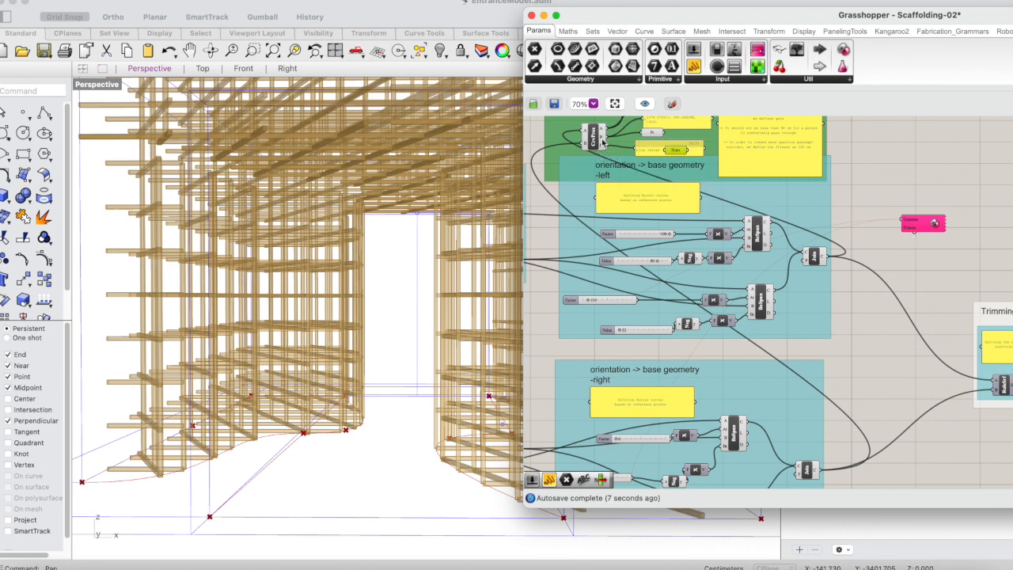
# Connect the Curve Proximity distance output to the Number parameter and place the parameter just beneath the distance panel.
pyautogui.moveTo(603, 154); pyautogui.dragTo(796, 263)
pyautogui.moveTo(606, 146); pyautogui.dragTo(730, 178)
pyautogui.moveTo(664, 177); pyautogui.dragTo(641, 164)
pyautogui.scroll(-2, 663, 165)
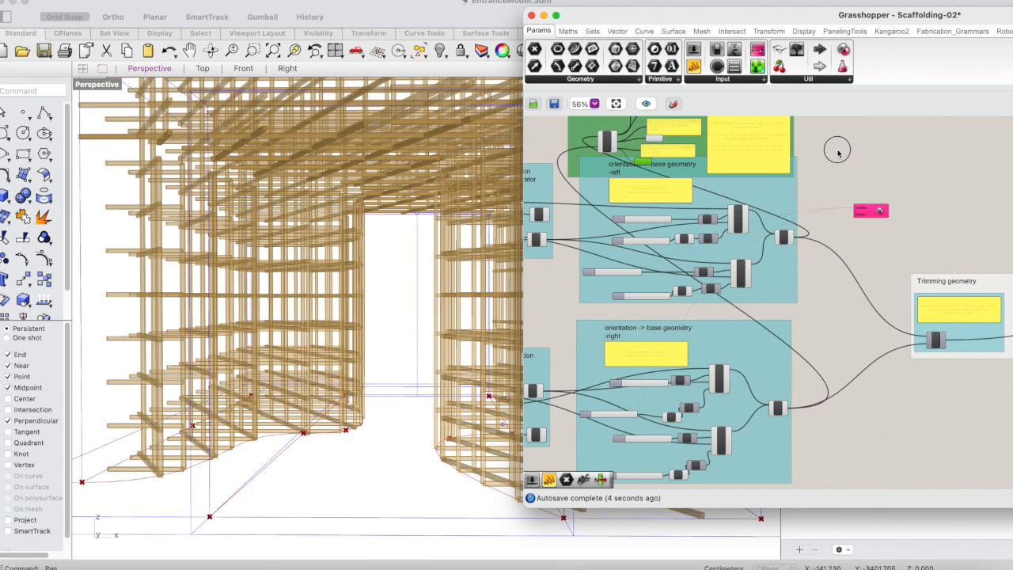
# Move the green curve proximity group and its Number parameter to the free canvas area above the Galapagos component.
pyautogui.scroll(3, 840, 149)
pyautogui.moveTo(608, 157); pyautogui.dragTo(885, 152)
pyautogui.moveTo(652, 218); pyautogui.dragTo(912, 221)
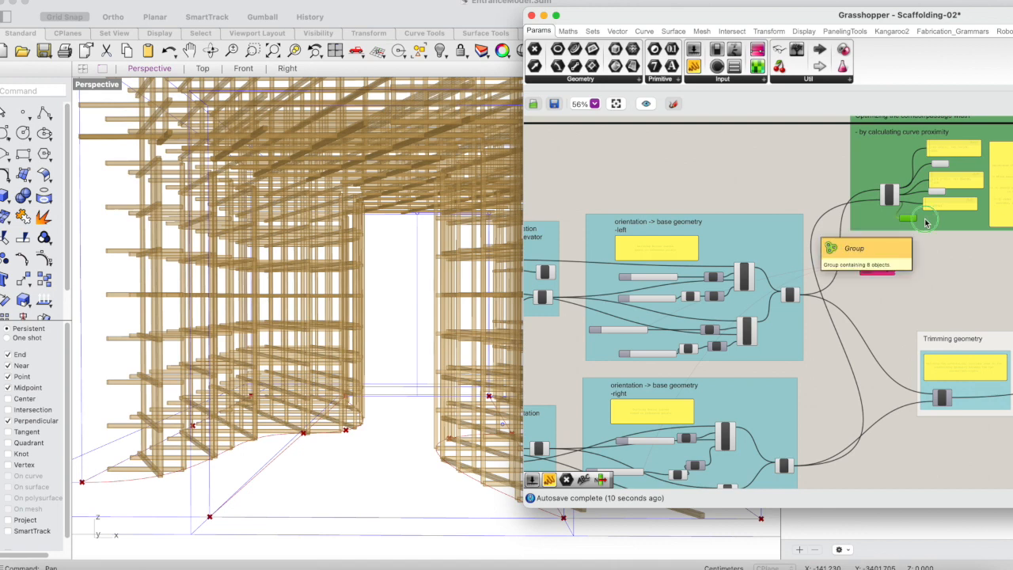
# Add the Number parameter to the green curve proximity group and shift the group slightly to the left.
pyautogui.rightClick(923, 219)
pyautogui.click(893, 325)
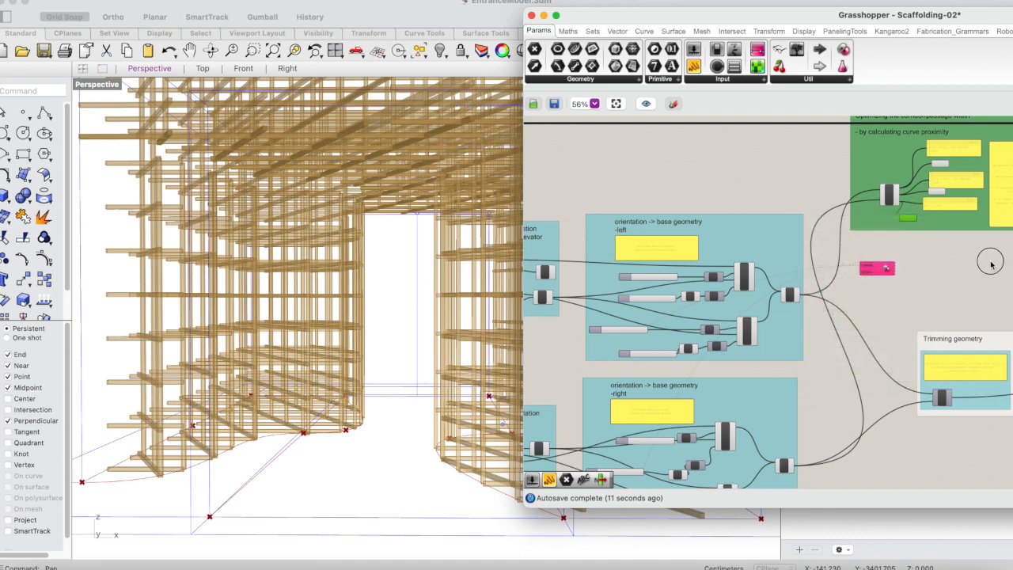
pyautogui.click(859, 145)
pyautogui.click(909, 218)
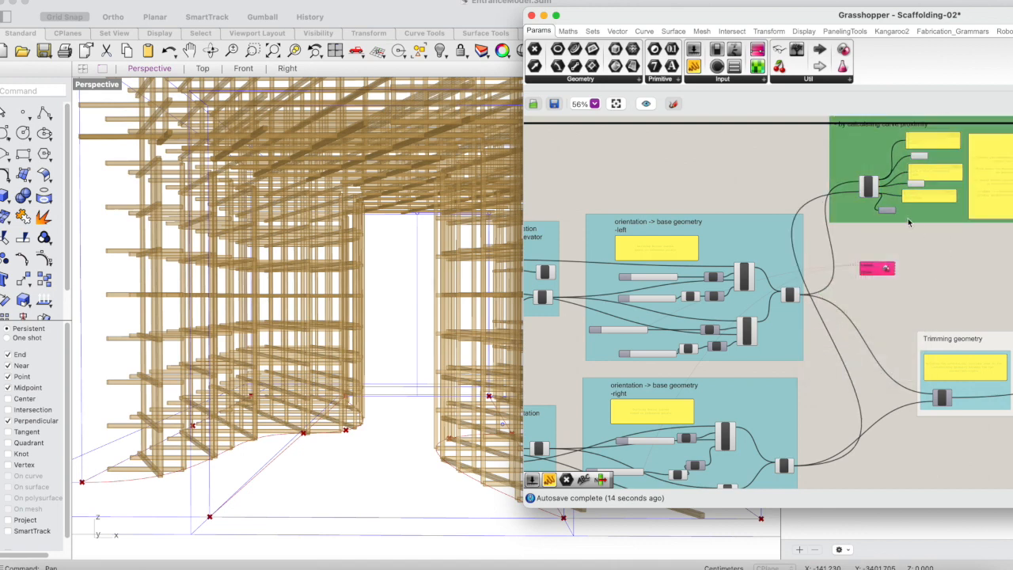
# Nudge the Number parameter slightly to the right and connect the Galapagos Fitness input to it.
pyautogui.scroll(2, 908, 218)
pyautogui.moveTo(885, 209); pyautogui.dragTo(901, 212)
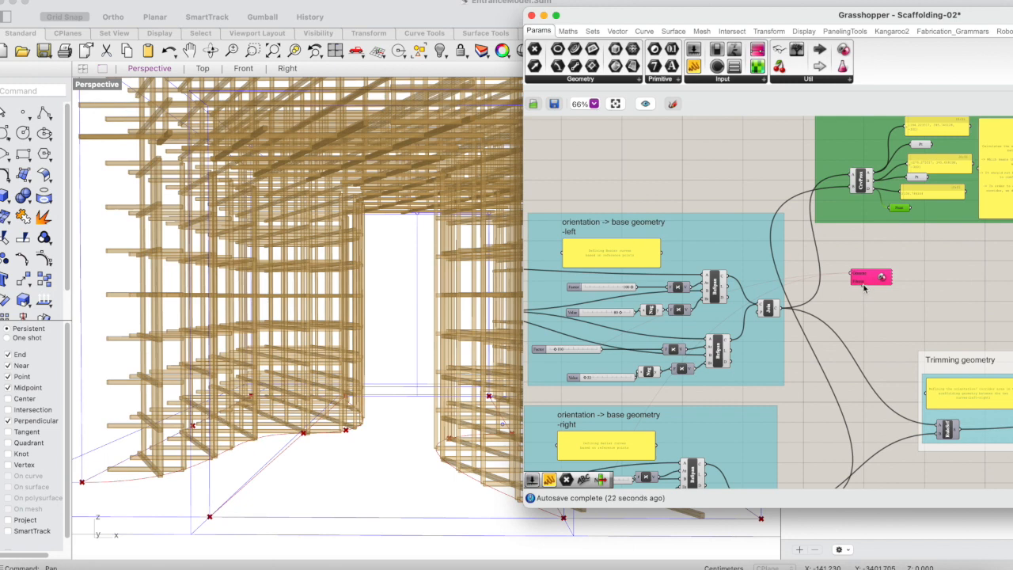
pyautogui.moveTo(865, 288); pyautogui.dragTo(901, 209)
pyautogui.click(869, 277)
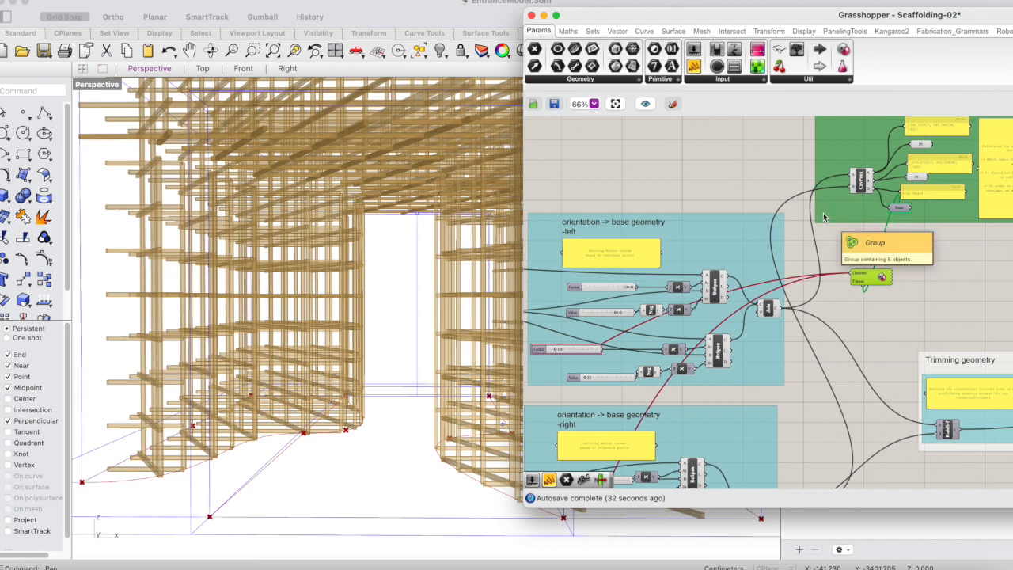
# Examine the Galapagos Genome wires to the two assigned sliders and how both base geometry groups connect to the rest of the definition.
pyautogui.scroll(-4, 823, 217)
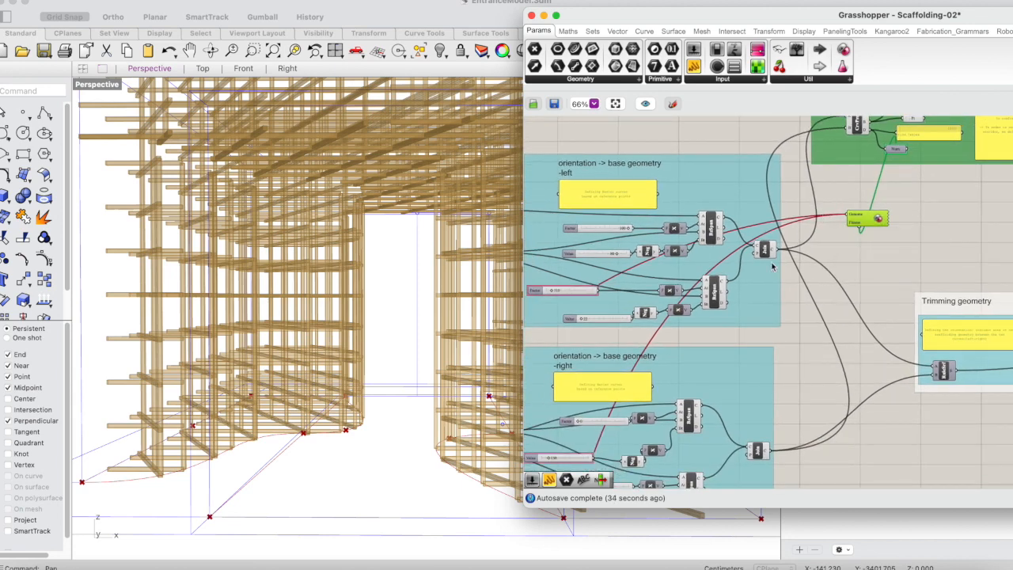
pyautogui.hscroll(-2, 772, 265)
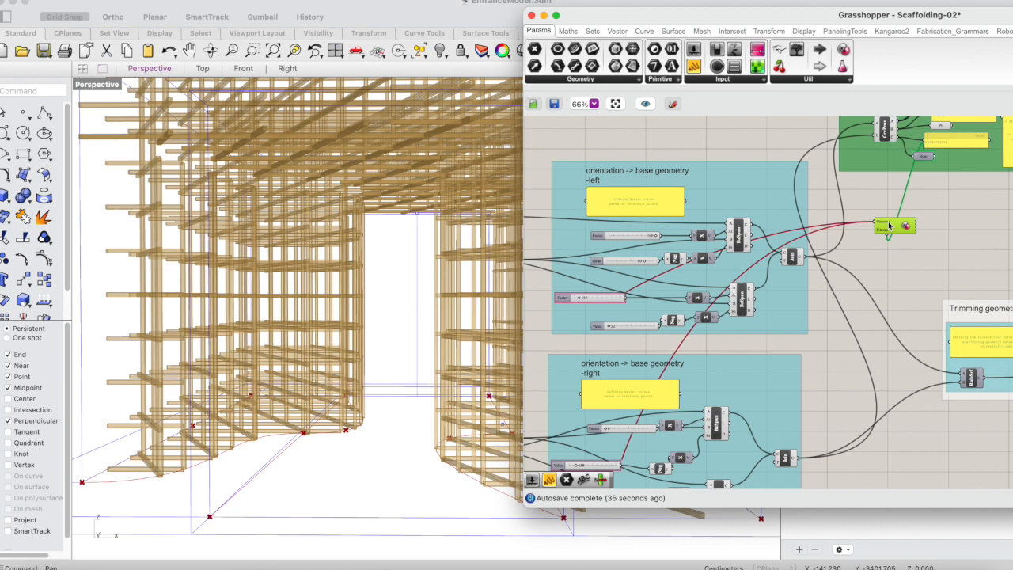
pyautogui.hscroll(2, 895, 227)
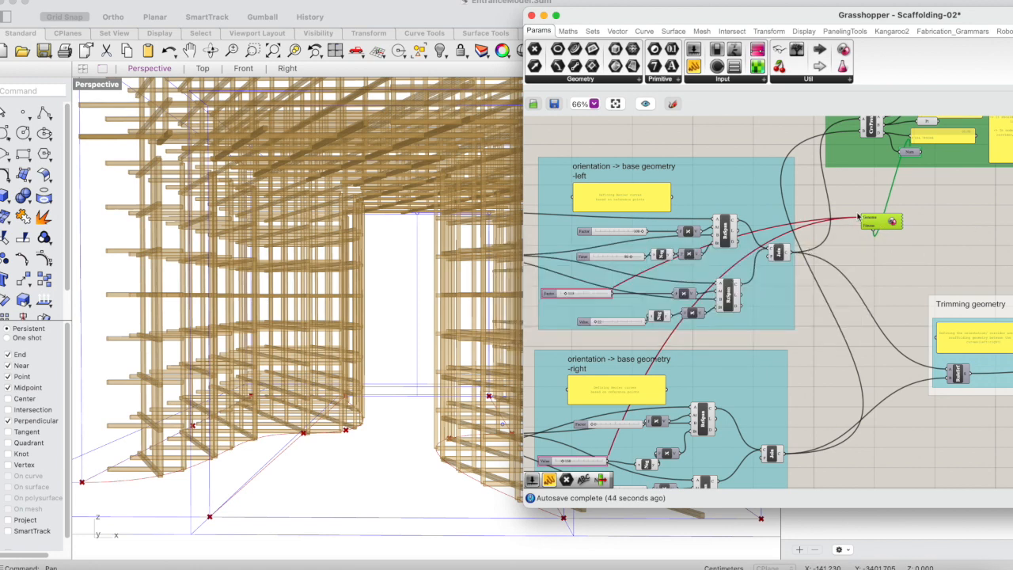
pyautogui.scroll(-2, 785, 145)
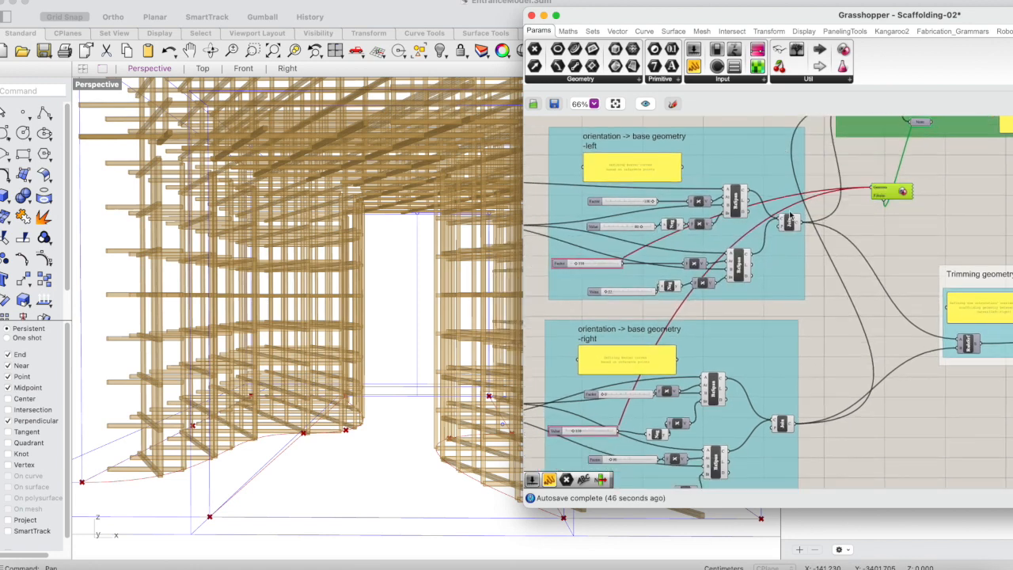
pyautogui.scroll(-2, 808, 230)
pyautogui.scroll(1, 808, 229)
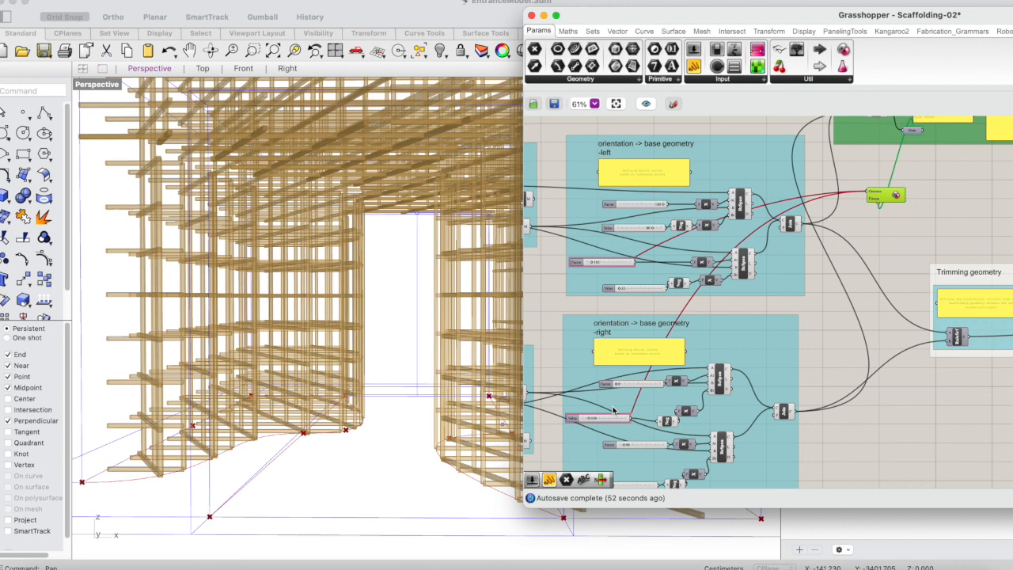
pyautogui.moveTo(612, 421)
pyautogui.scroll(1, 687, 225)
pyautogui.scroll(-5, 686, 225)
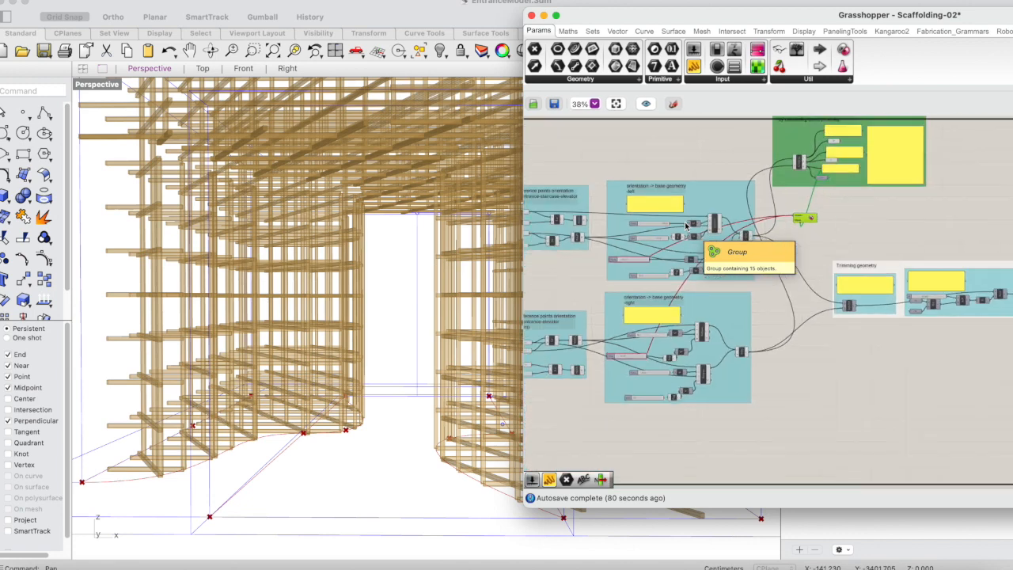
# Examine how the Step 2 trimming geometry definition connects to the other scaffolding stages across the whole canvas.
pyautogui.scroll(-5, 686, 226)
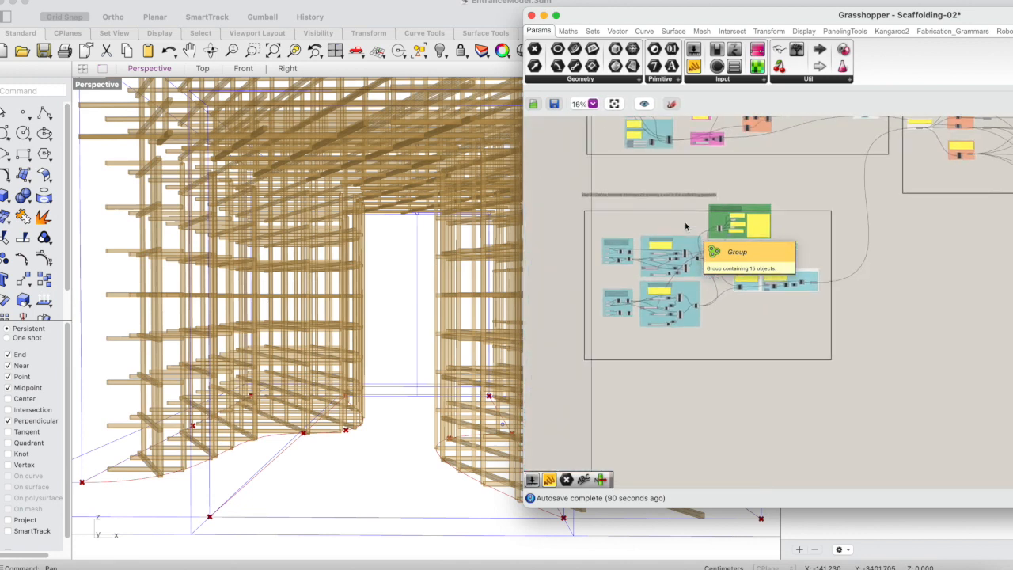
pyautogui.hscroll(3, 687, 225)
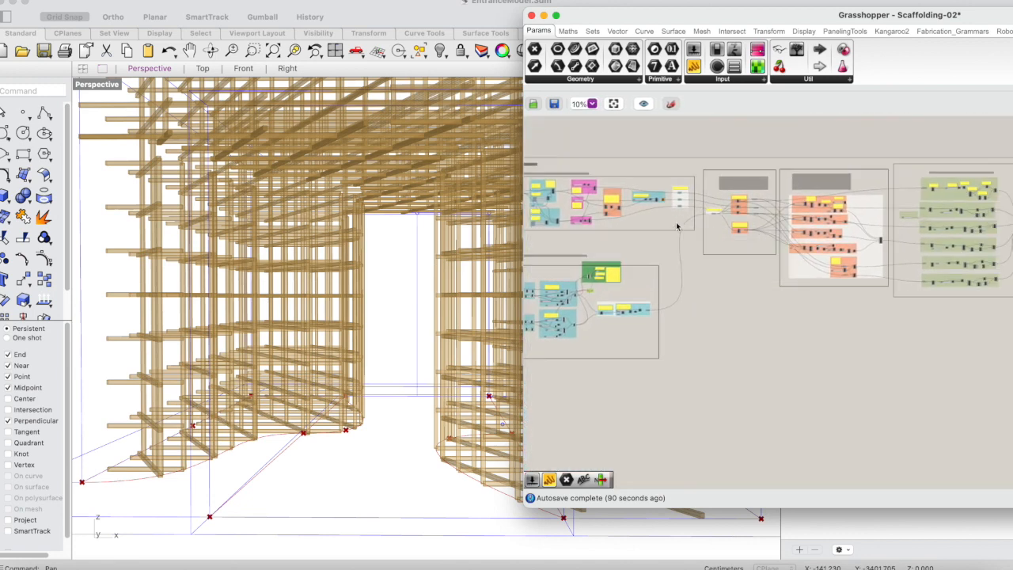
pyautogui.hscroll(3, 900, 226)
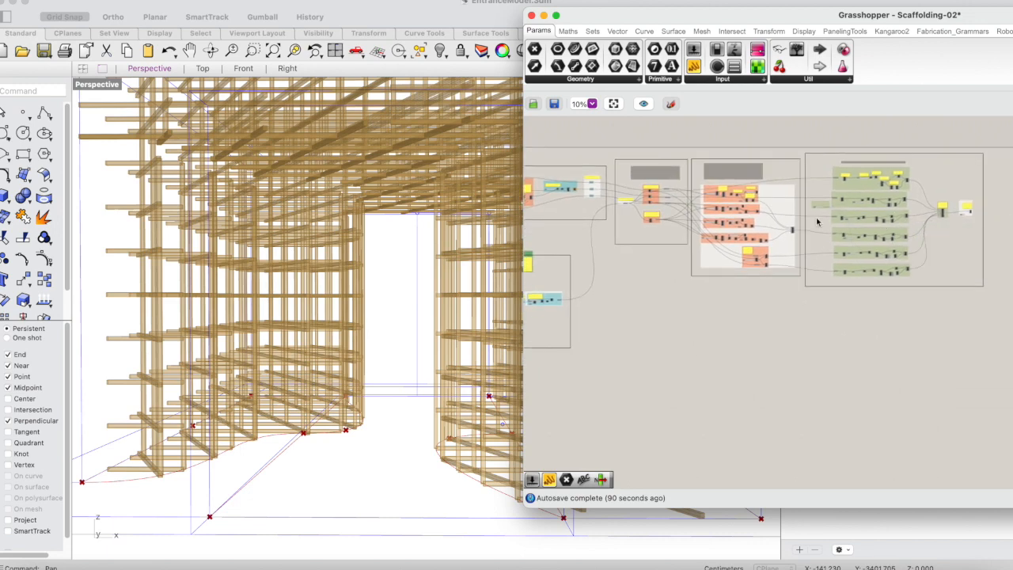
pyautogui.hscroll(-5, 730, 321)
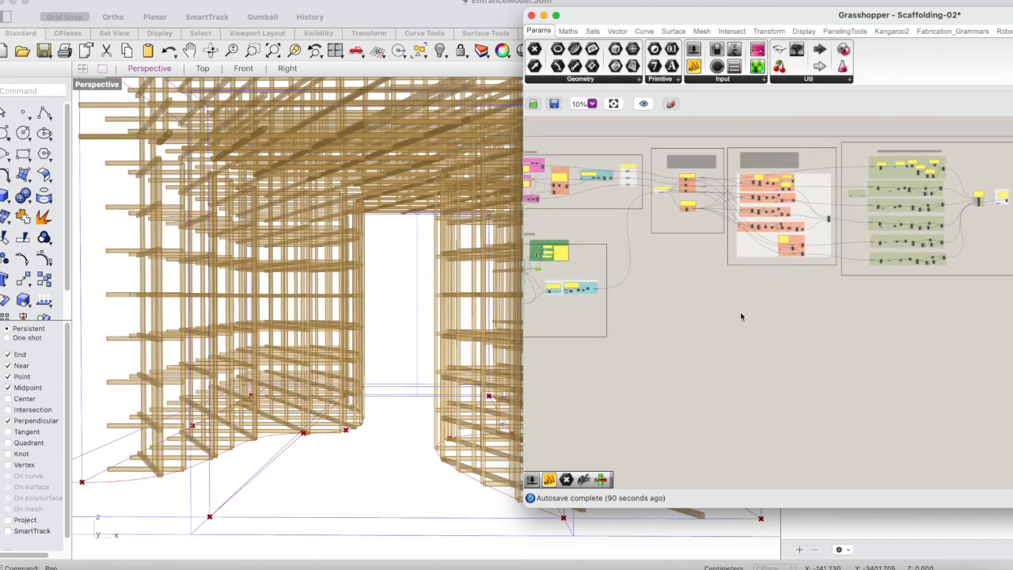
pyautogui.scroll(1, 741, 317)
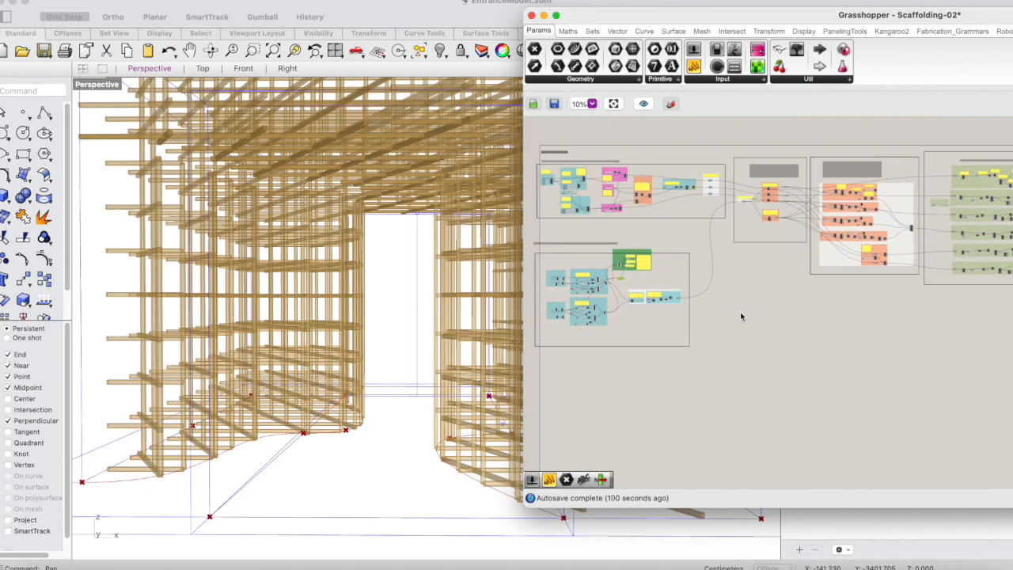
pyautogui.scroll(3, 658, 339)
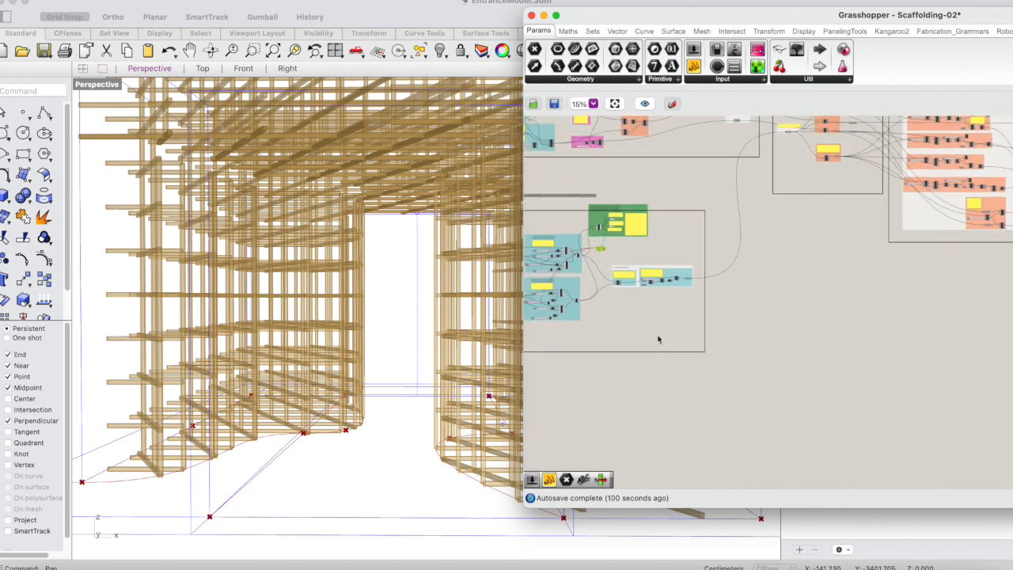
pyautogui.scroll(-2, 657, 339)
pyautogui.hscroll(-1, 658, 339)
pyautogui.hscroll(-1, 658, 339)
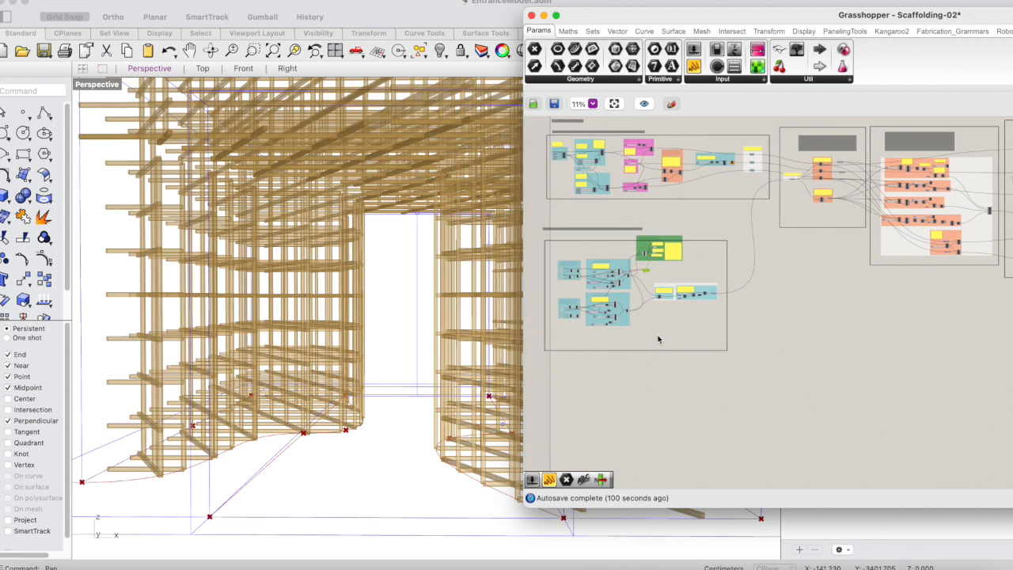
pyautogui.hscroll(-2, 658, 339)
pyautogui.scroll(1, 658, 339)
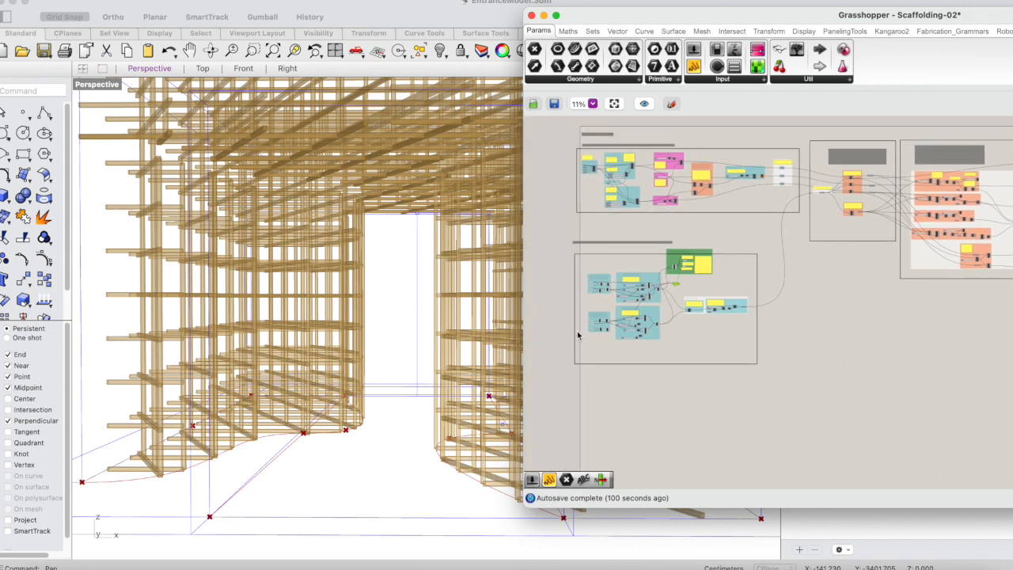
# Examine the two base geometry groups, their Bezier sliders, and the Galapagos component's Genome and Fitness inputs.
pyautogui.scroll(3, 578, 336)
pyautogui.scroll(2, 602, 356)
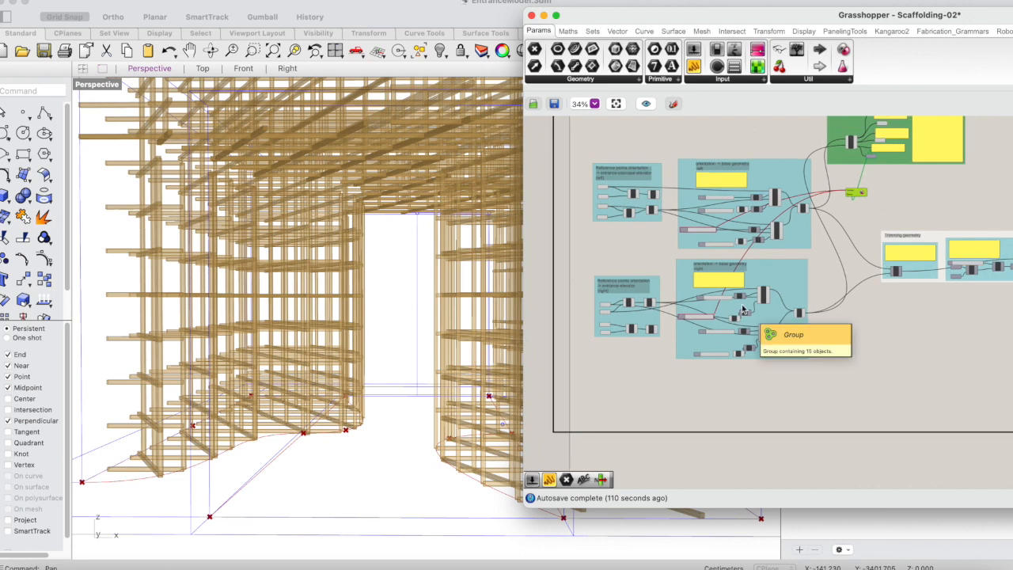
pyautogui.scroll(2, 837, 291)
pyautogui.scroll(1, 837, 291)
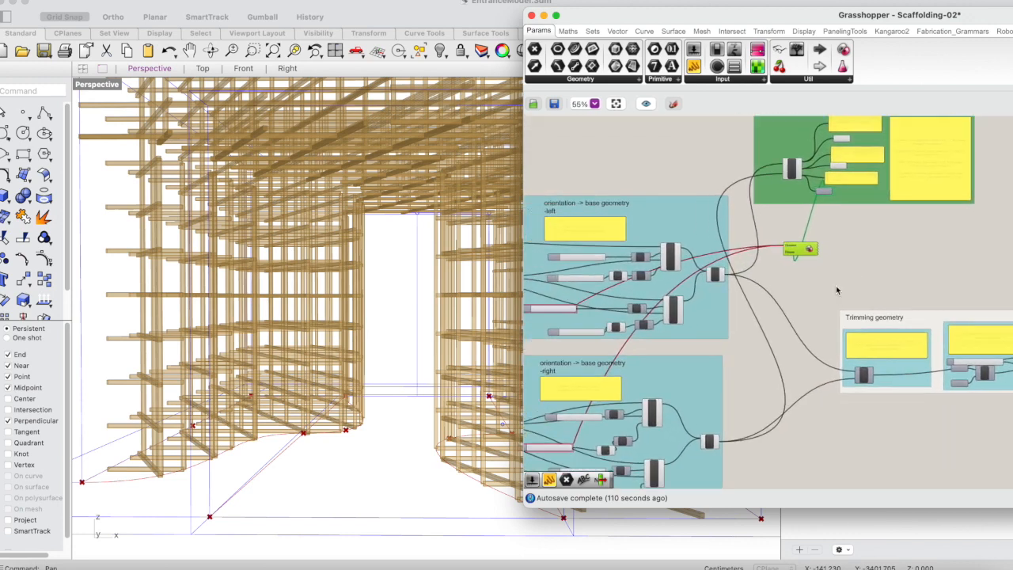
pyautogui.scroll(-3, 772, 299)
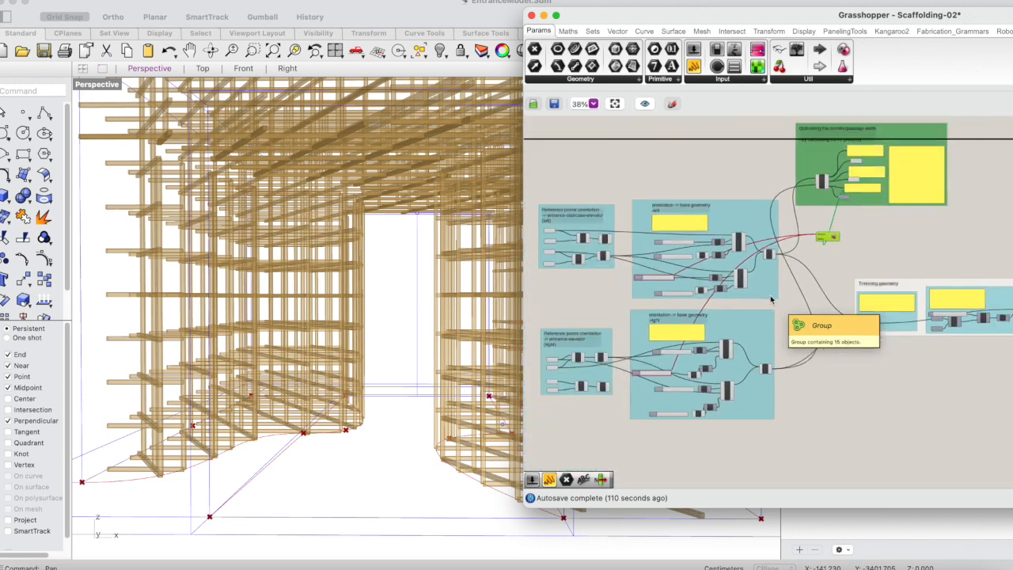
pyautogui.moveTo(772, 299); pyautogui.dragTo(789, 308, button='right')
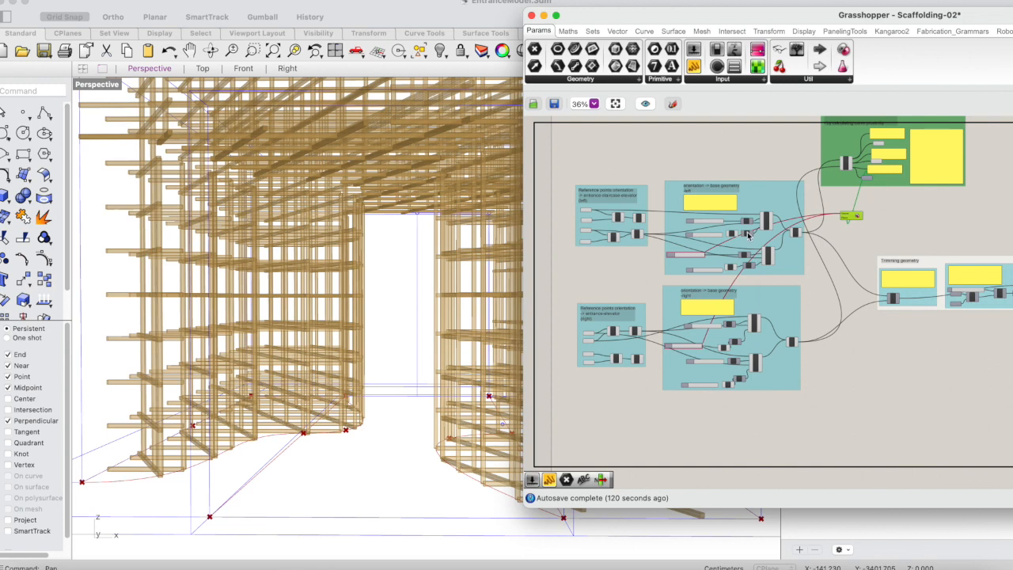
pyautogui.scroll(3, 749, 234)
pyautogui.hscroll(-2, 748, 235)
pyautogui.click(752, 286)
pyautogui.scroll(2, 907, 189)
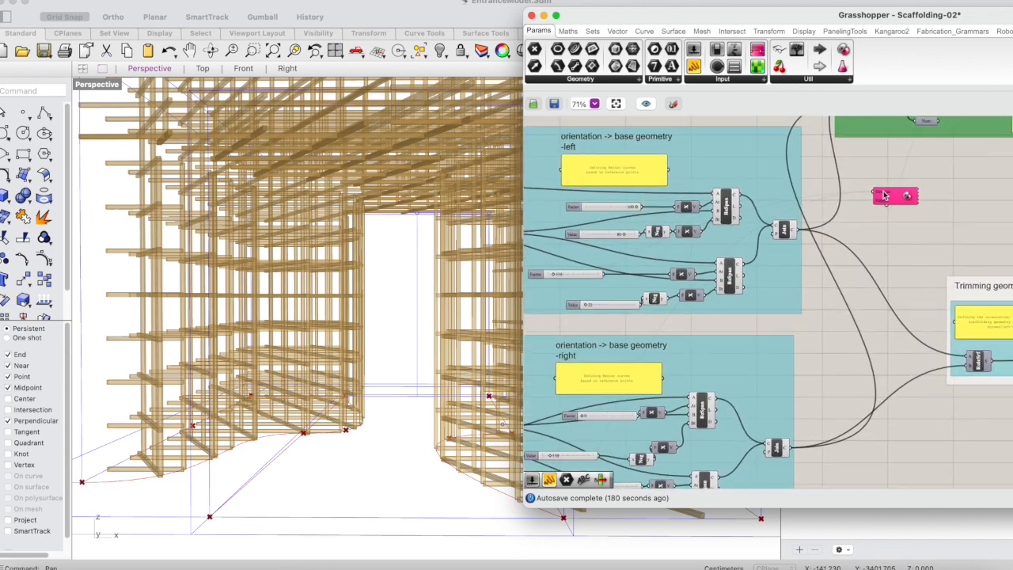
pyautogui.click(886, 192)
pyautogui.click(889, 185)
pyautogui.scroll(-3, 888, 206)
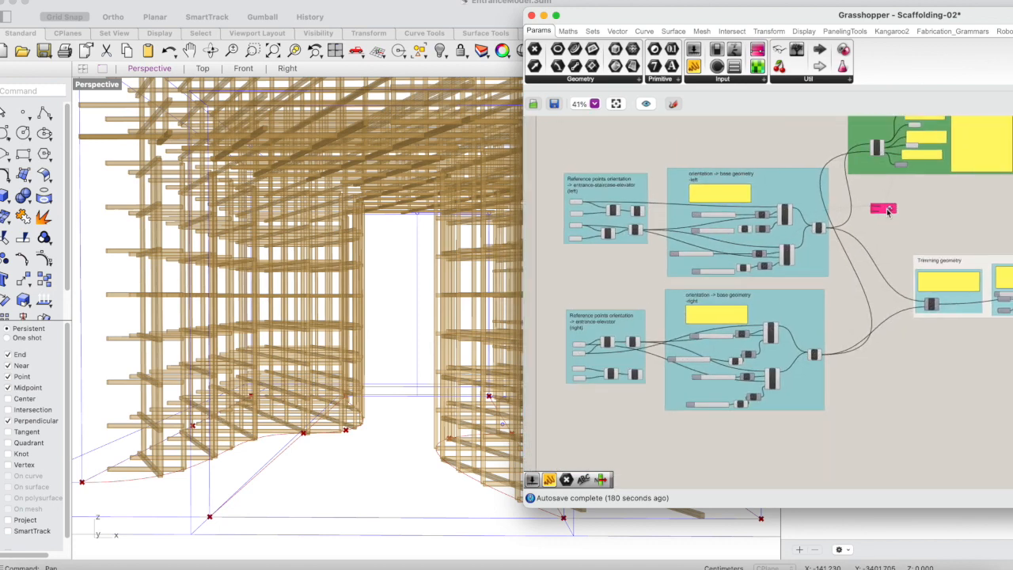
pyautogui.scroll(3, 888, 210)
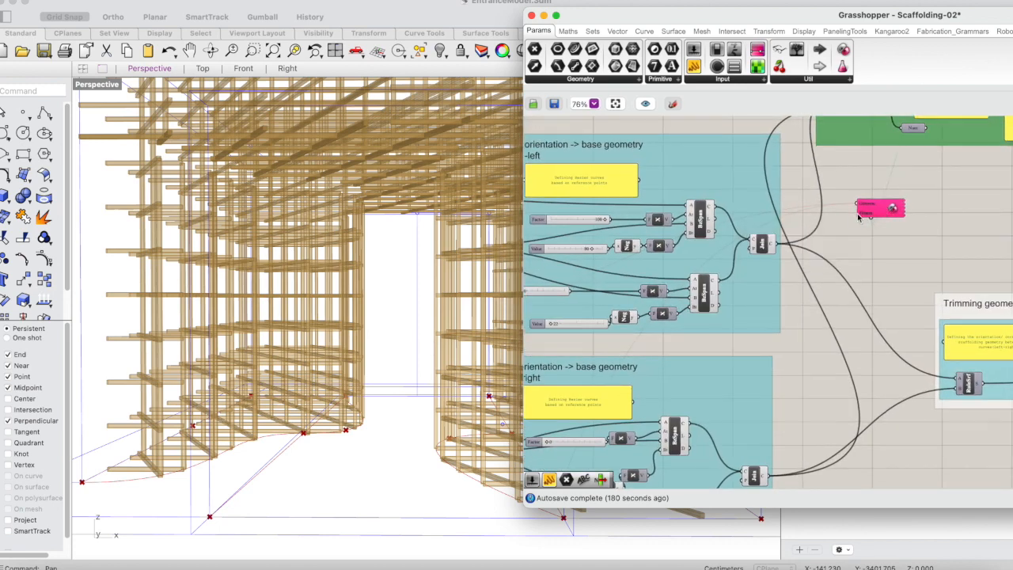
pyautogui.scroll(-5, 859, 218)
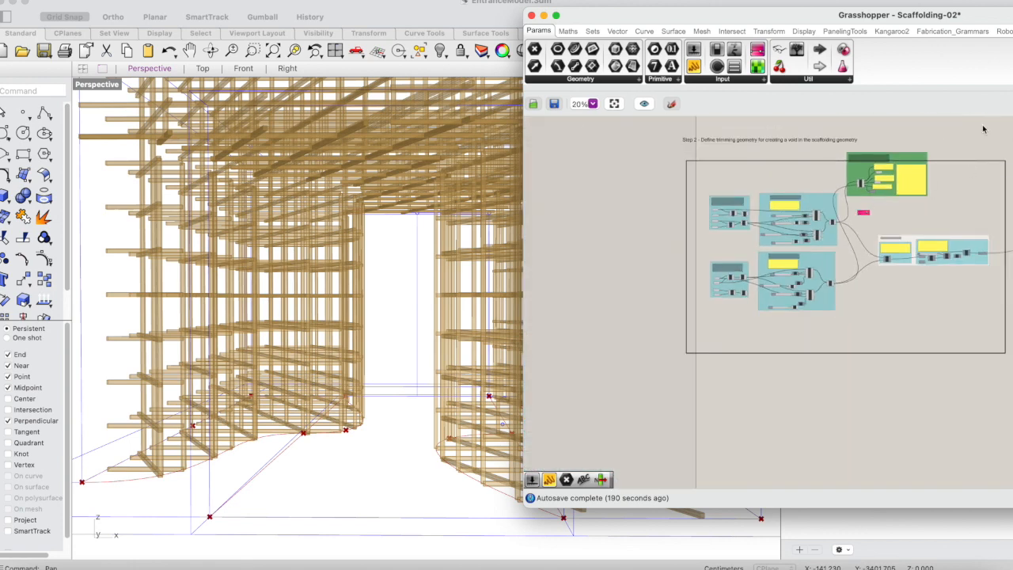
# Shift the green curve proximity group left, then copy it with the reference point groups, base geometry groups and Galapagos below the Step 2 frame.
pyautogui.moveTo(907, 157); pyautogui.dragTo(851, 152)
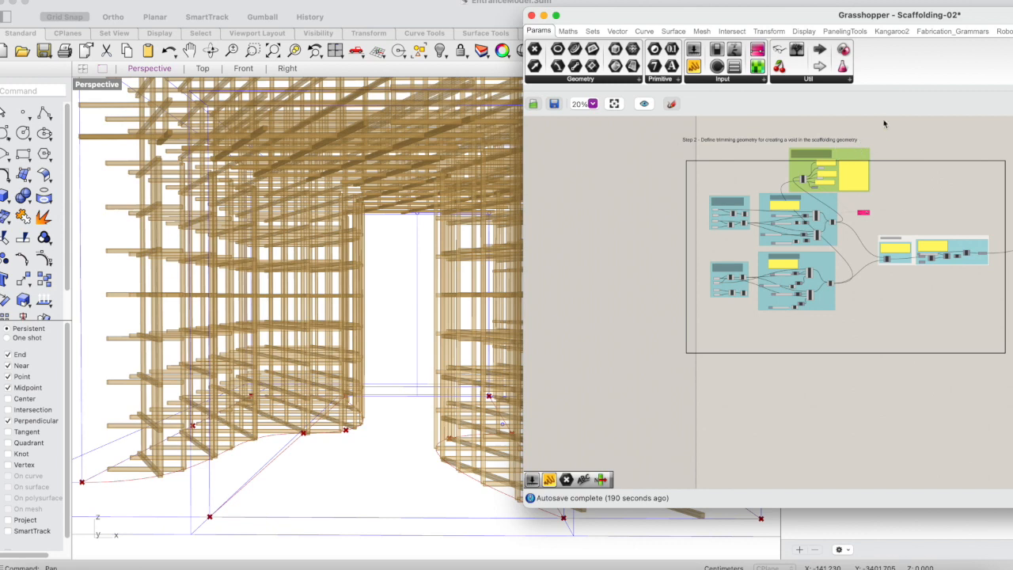
pyautogui.moveTo(871, 127); pyautogui.dragTo(660, 341)
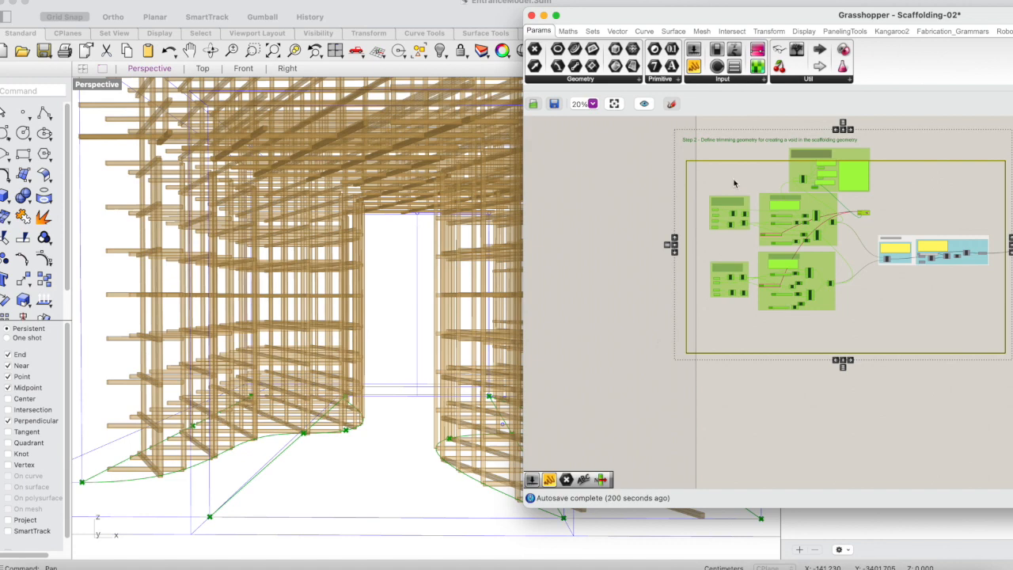
pyautogui.moveTo(701, 119); pyautogui.dragTo(664, 161)
pyautogui.keyDown('super'); pyautogui.moveTo(738, 119); pyautogui.dragTo(674, 156); pyautogui.keyUp('super')
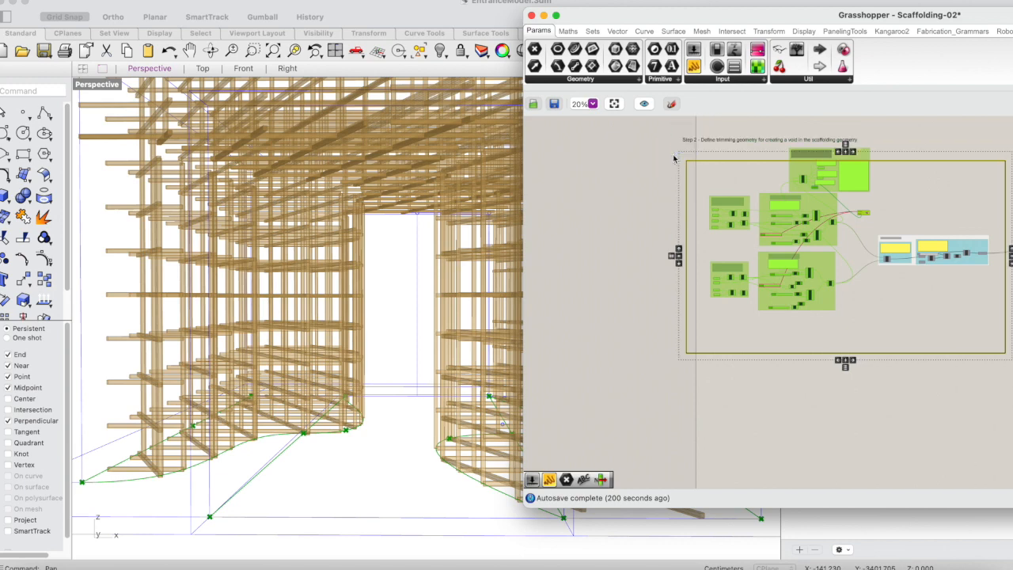
pyautogui.keyDown('super'); pyautogui.click(720, 162); pyautogui.keyUp('super')
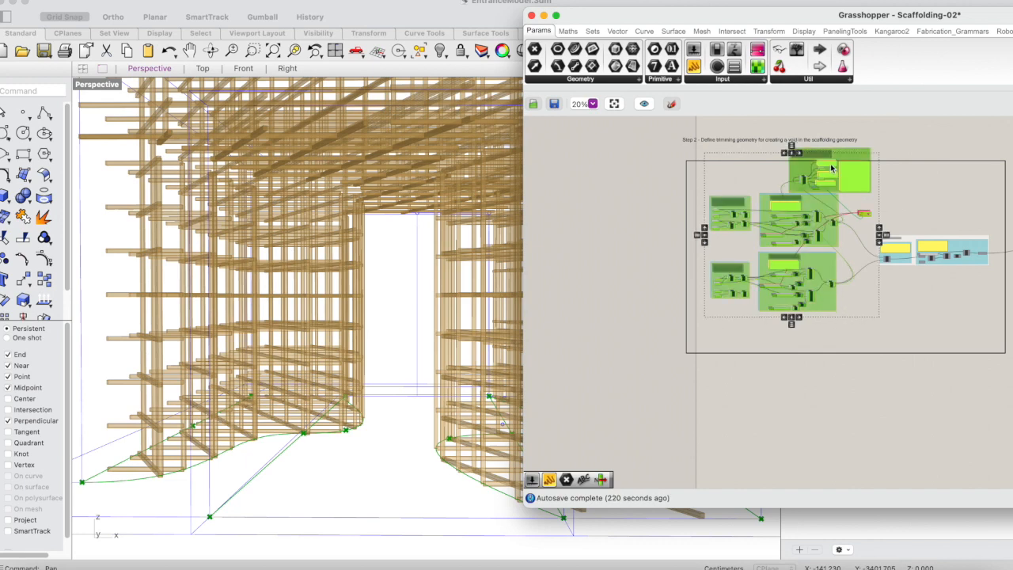
pyautogui.keyDown('alt'); pyautogui.moveTo(833, 168); pyautogui.dragTo(831, 365); pyautogui.keyUp('alt')
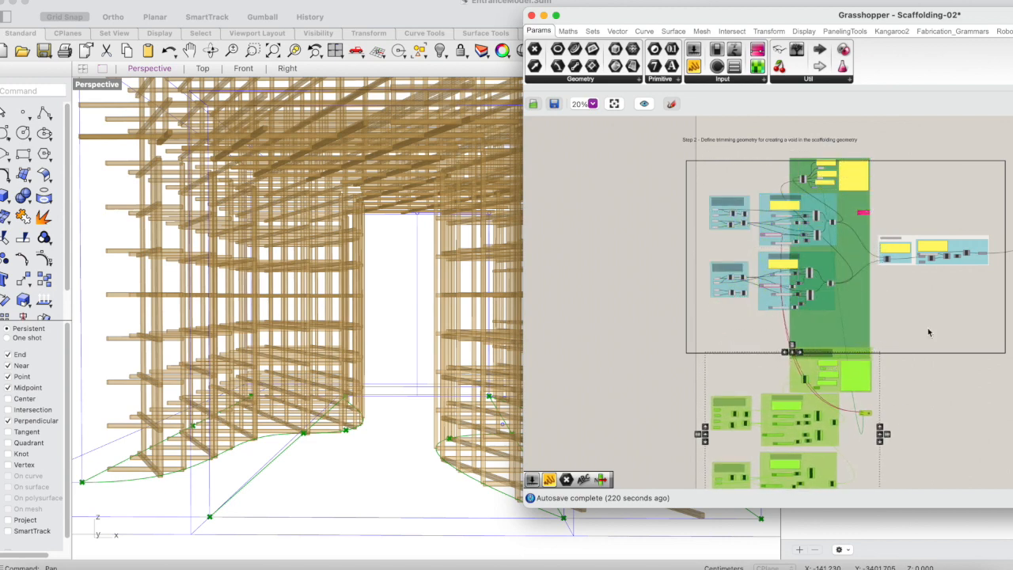
# Ungroup the stretched green group that overlaps the original base geometry groups.
pyautogui.scroll(-3, 963, 327)
pyautogui.click(818, 232)
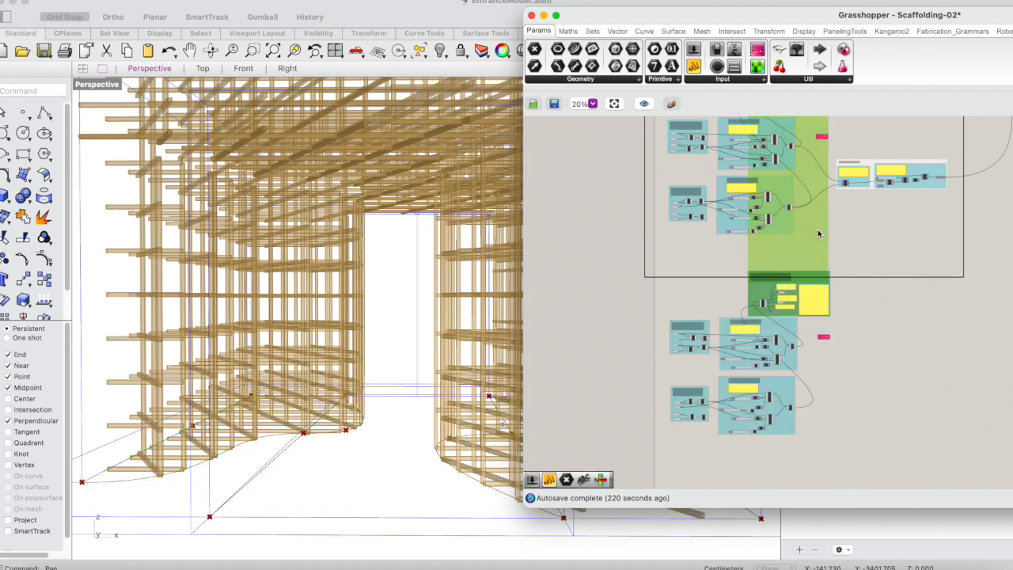
pyautogui.rightClick(819, 234)
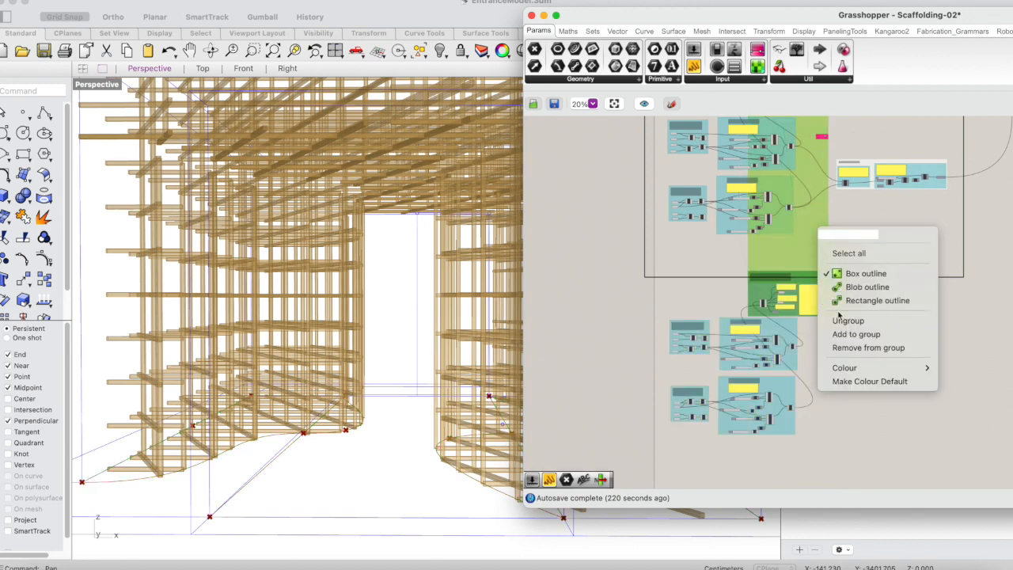
pyautogui.click(847, 323)
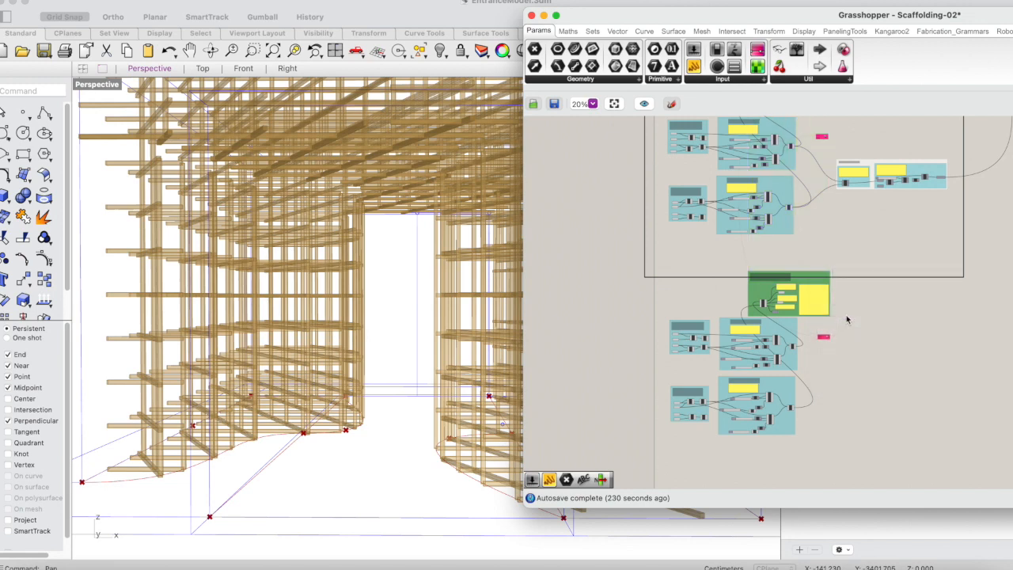
# Delete the copied Galapagos component beside the duplicated base geometry groups.
pyautogui.scroll(3, 848, 320)
pyautogui.scroll(-5, 849, 319)
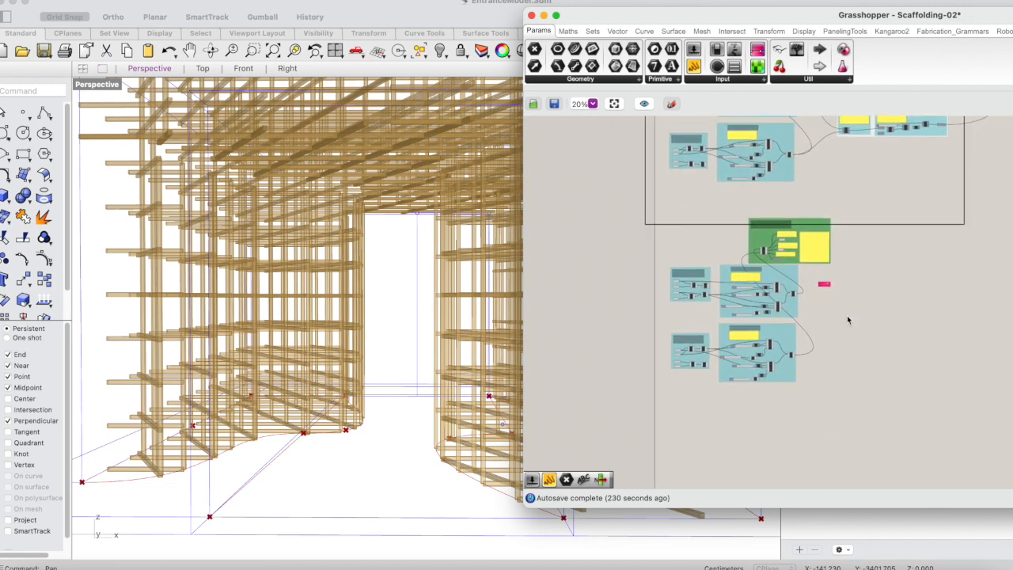
pyautogui.scroll(5, 835, 263)
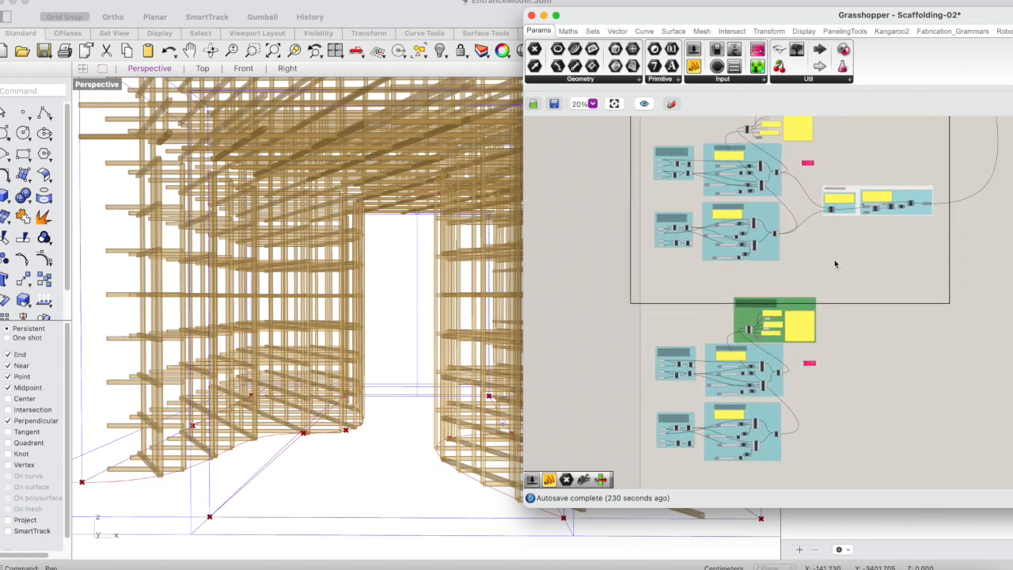
pyautogui.press('Delete')
pyautogui.scroll(-5, 785, 381)
pyautogui.click(864, 224)
pyautogui.moveTo(832, 232); pyautogui.dragTo(828, 270)
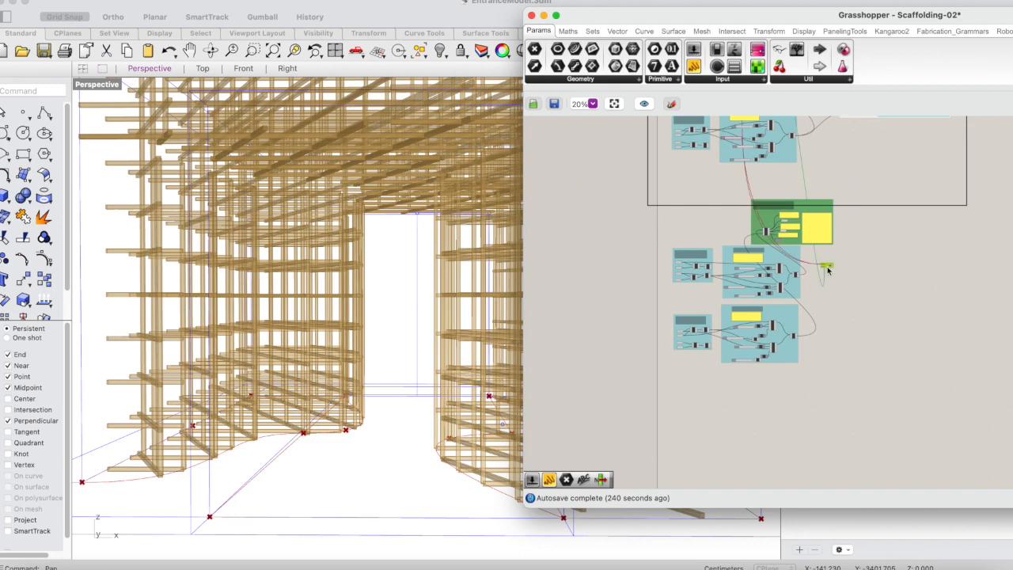
pyautogui.press('Delete')
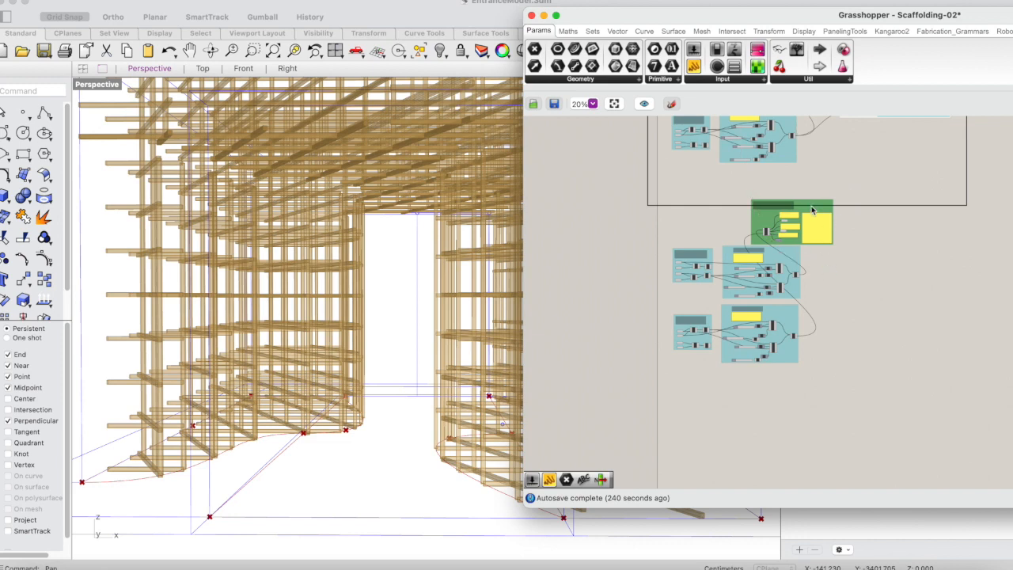
# Move the copied green curve proximity group to the free area right of the copied left base geometry group.
pyautogui.moveTo(810, 212); pyautogui.dragTo(864, 258)
pyautogui.scroll(-2, 864, 258)
pyautogui.scroll(2, 864, 259)
pyautogui.scroll(5, 864, 258)
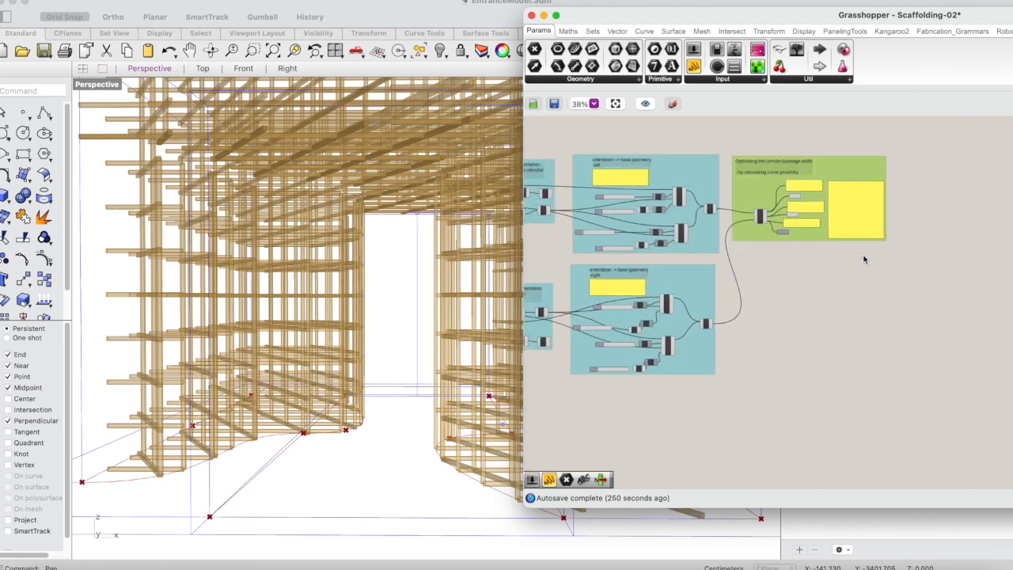
pyautogui.scroll(3, 864, 259)
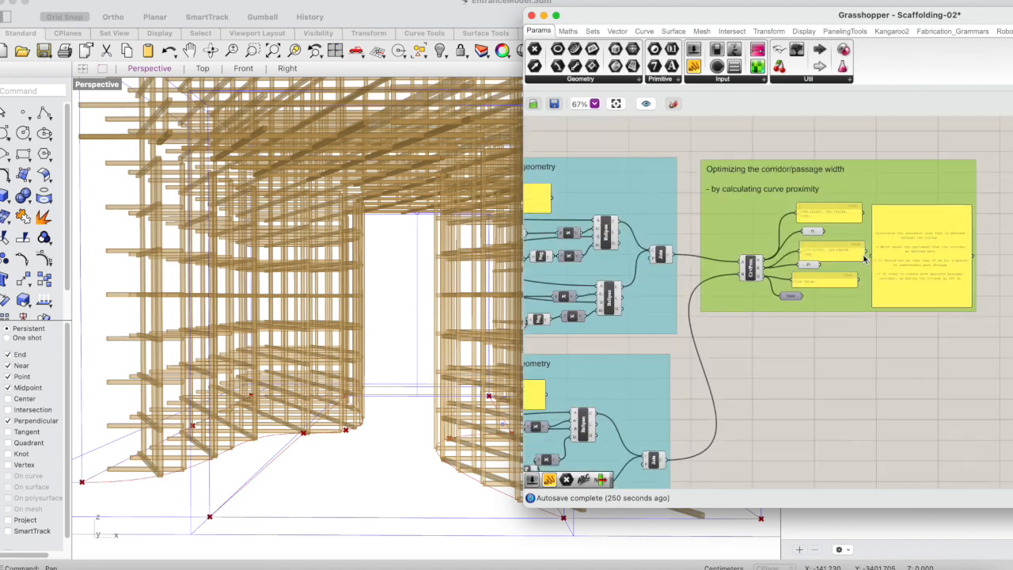
pyautogui.scroll(-4, 864, 258)
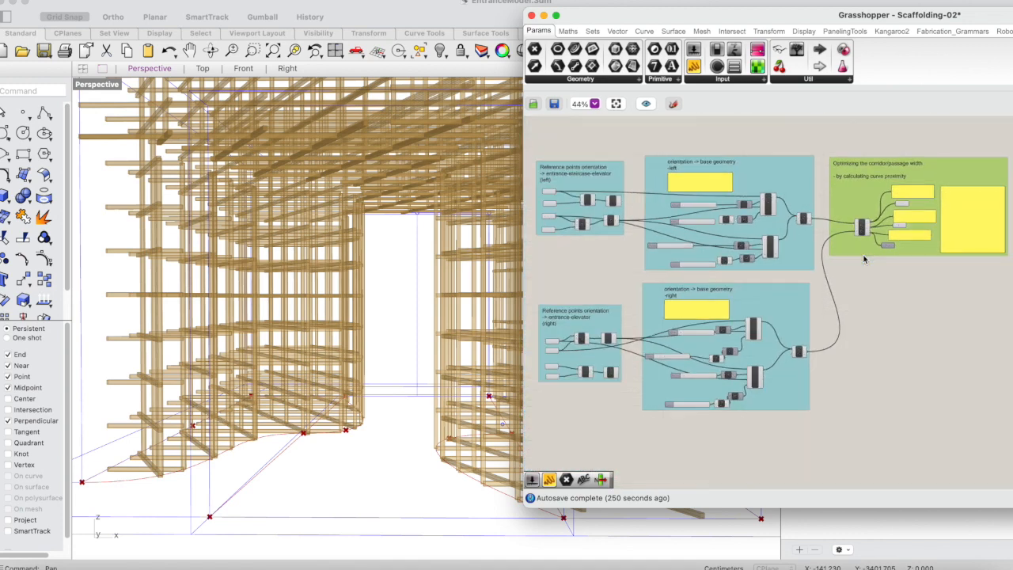
# Inspect the Join components of the copied left and right base geometry groups by selecting each one to highlight its curve.
pyautogui.scroll(4, 865, 258)
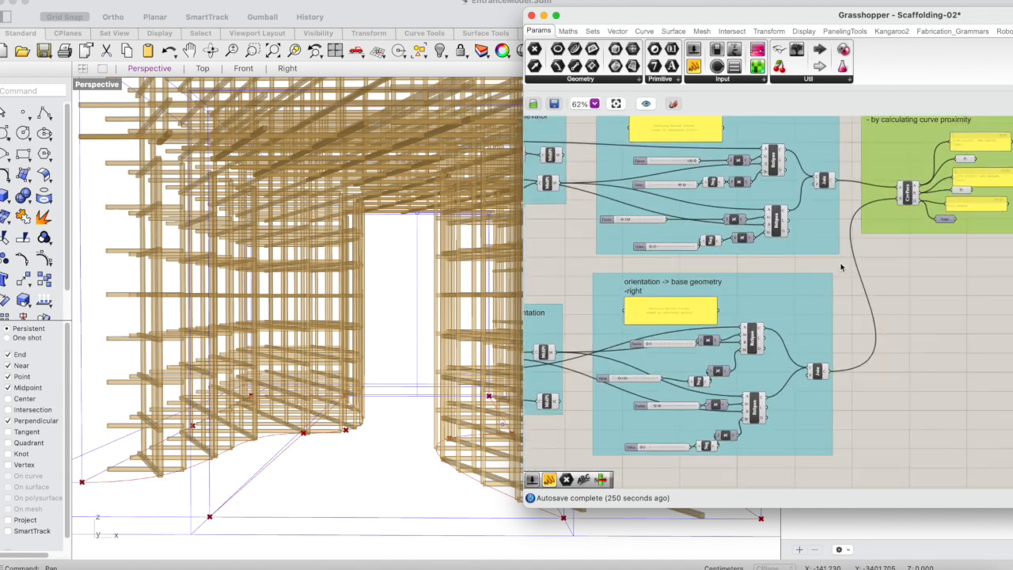
pyautogui.scroll(-3, 740, 280)
pyautogui.scroll(3, 765, 296)
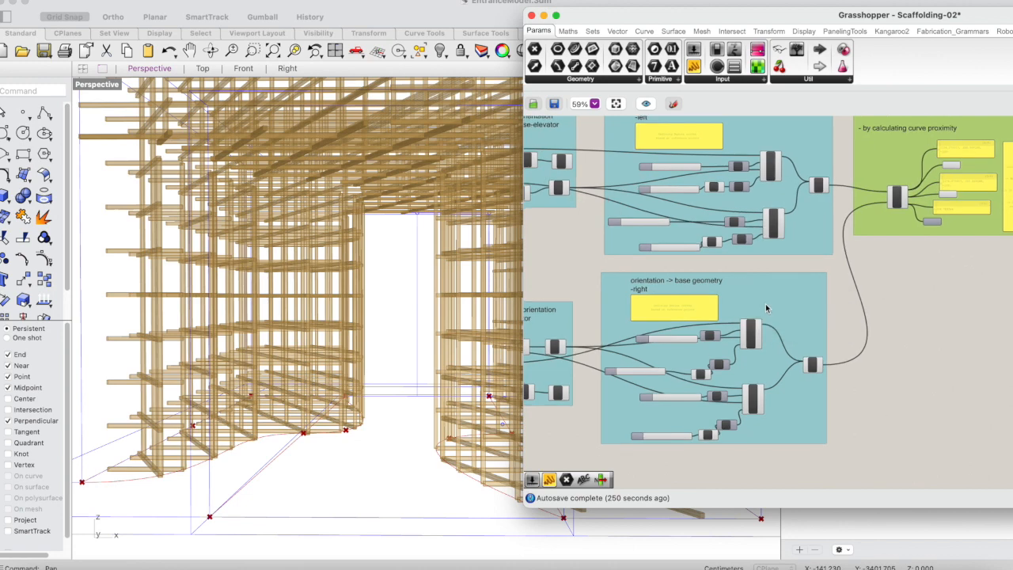
pyautogui.click(819, 185)
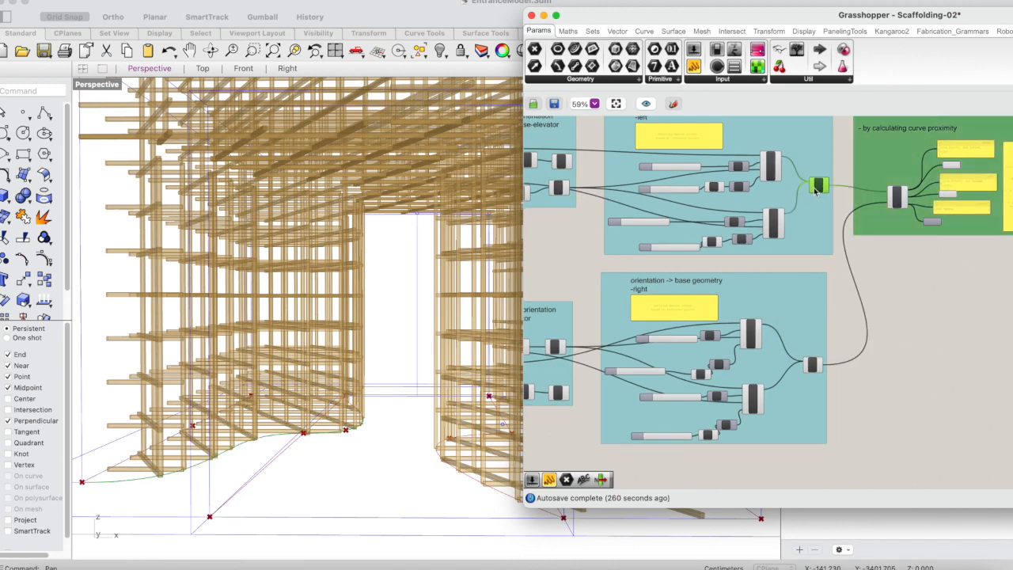
pyautogui.click(811, 364)
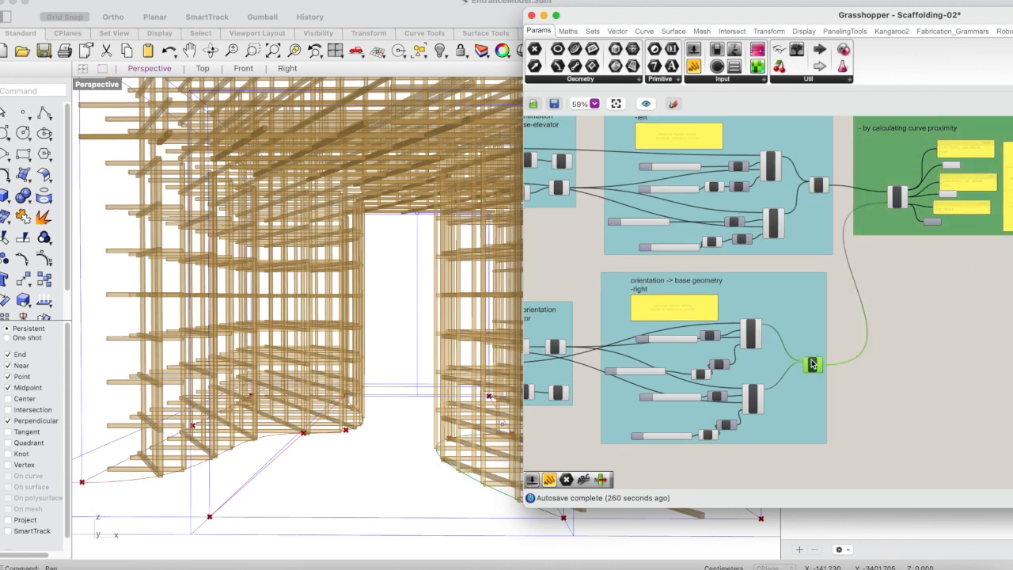
# Examine the rest of the scaffolding definition, from the trimming geometry section through to the profile geometry section.
pyautogui.scroll(-3, 887, 303)
pyautogui.scroll(5, 886, 303)
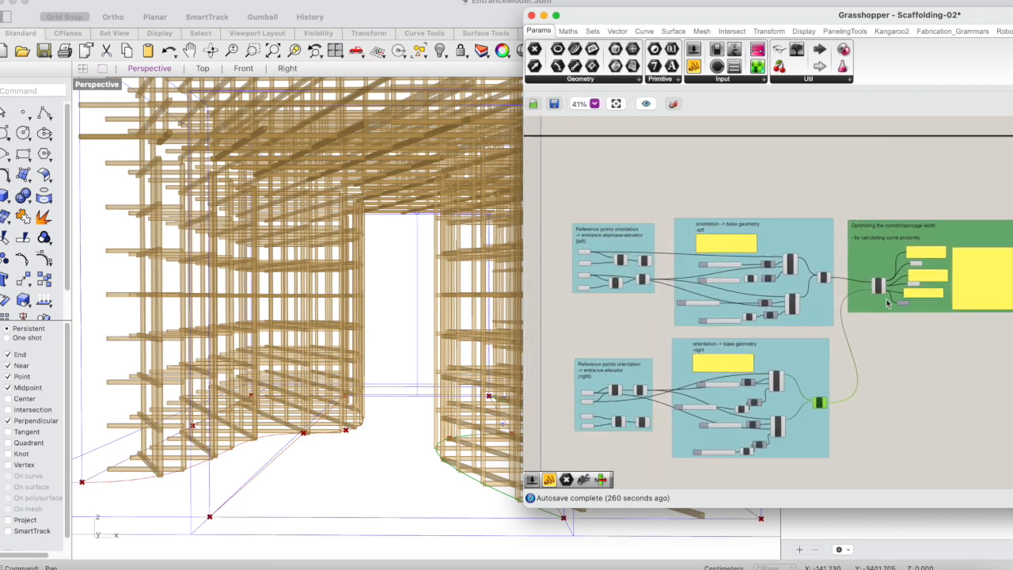
pyautogui.scroll(-5, 887, 303)
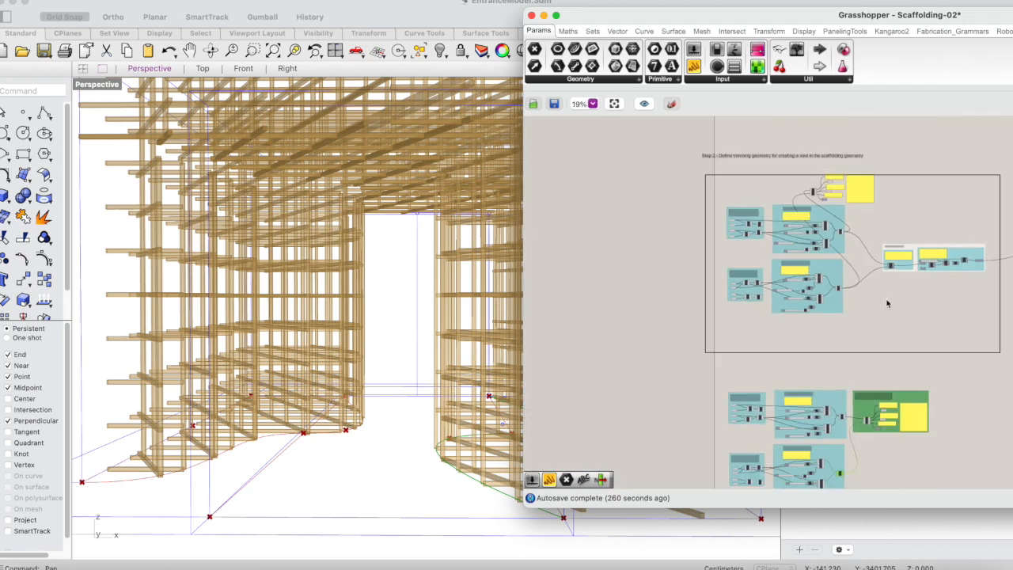
pyautogui.hscroll(3, 887, 303)
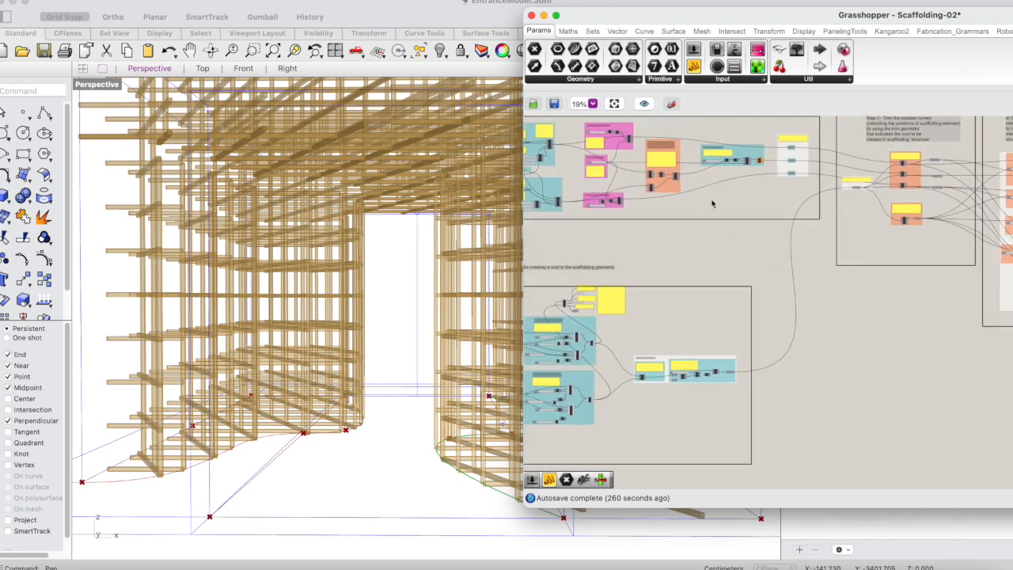
pyautogui.hscroll(5, 969, 218)
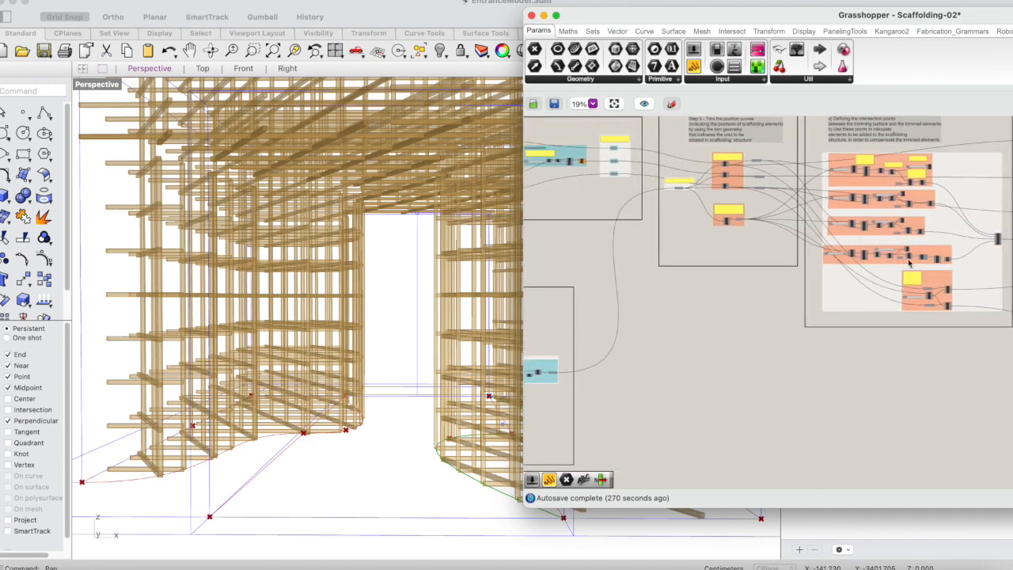
pyautogui.hscroll(10, 954, 270)
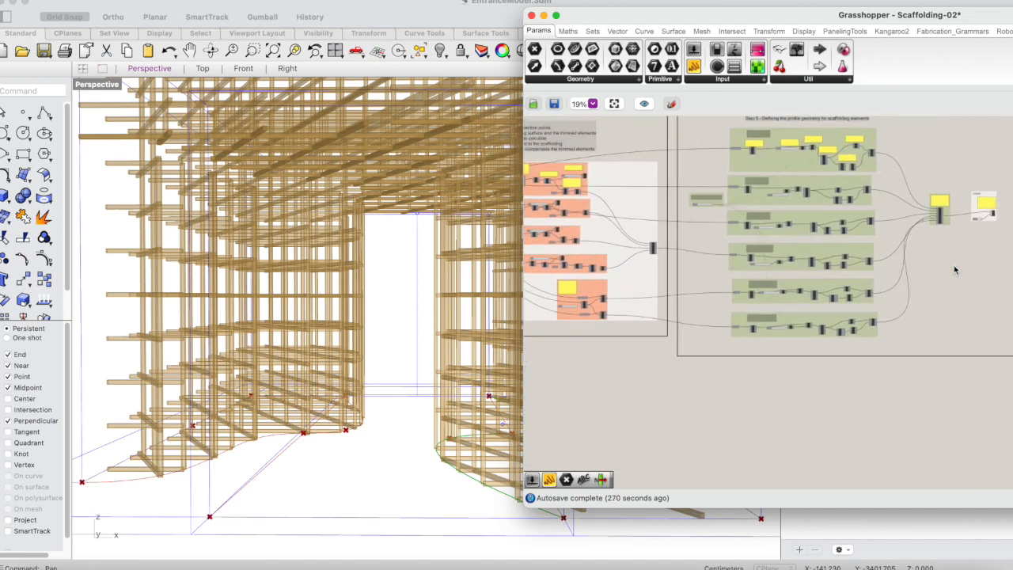
pyautogui.hscroll(-4, 955, 270)
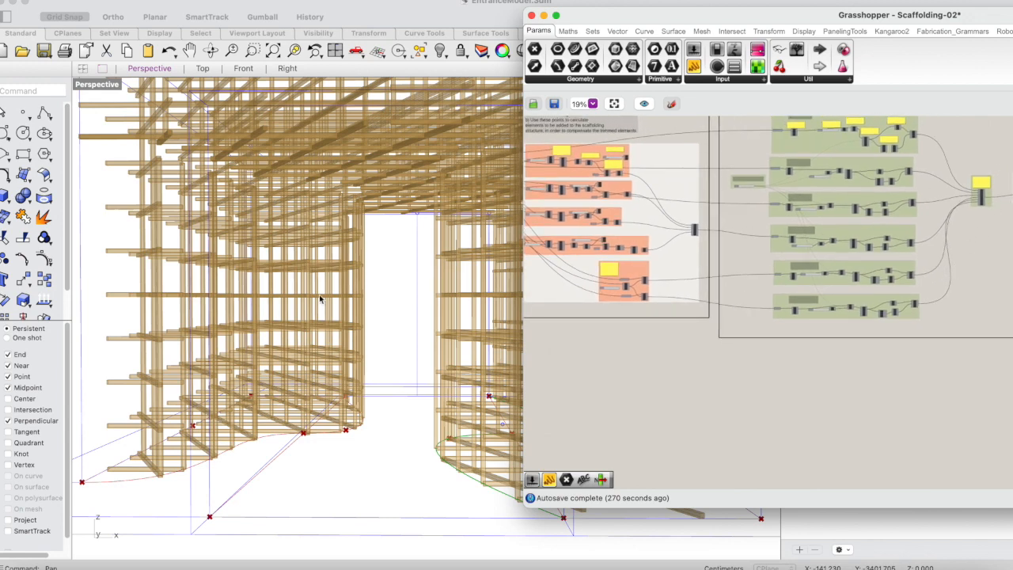
pyautogui.scroll(-10, 644, 383)
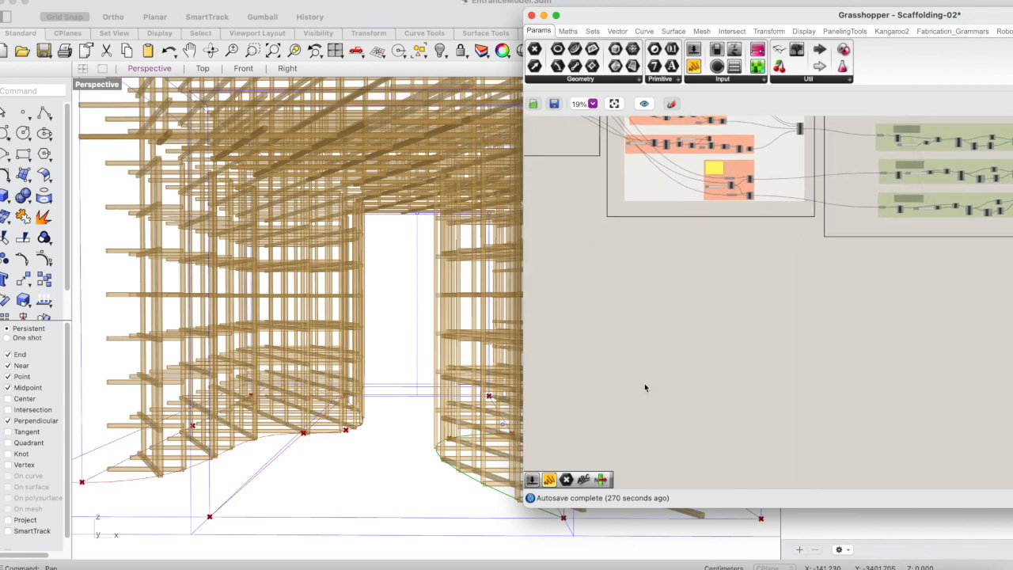
pyautogui.hscroll(-3, 645, 387)
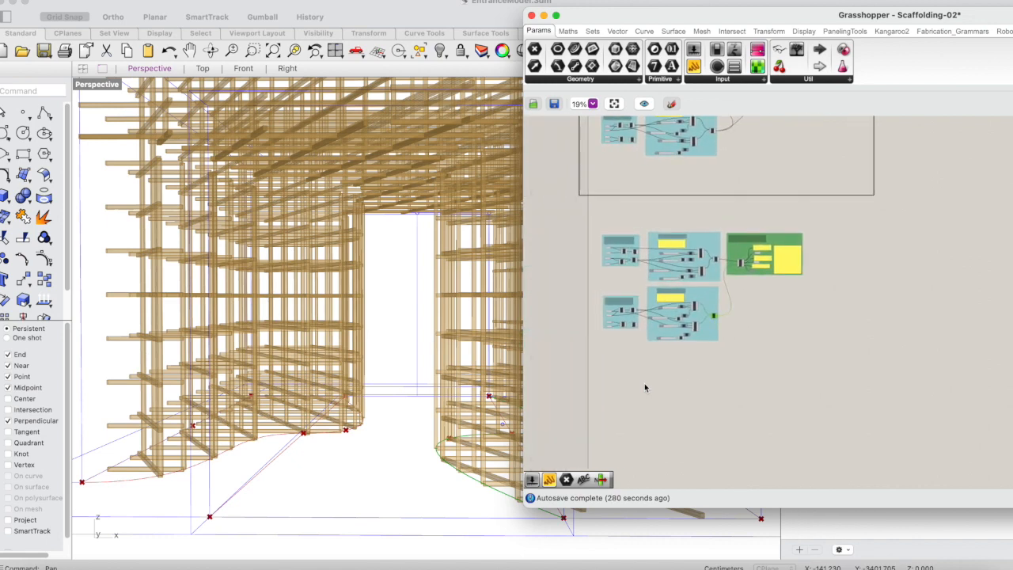
# Compare the copied base geometry groups with the originals, including the Join component of the copied right group.
pyautogui.scroll(5, 714, 329)
pyautogui.hscroll(-1, 714, 330)
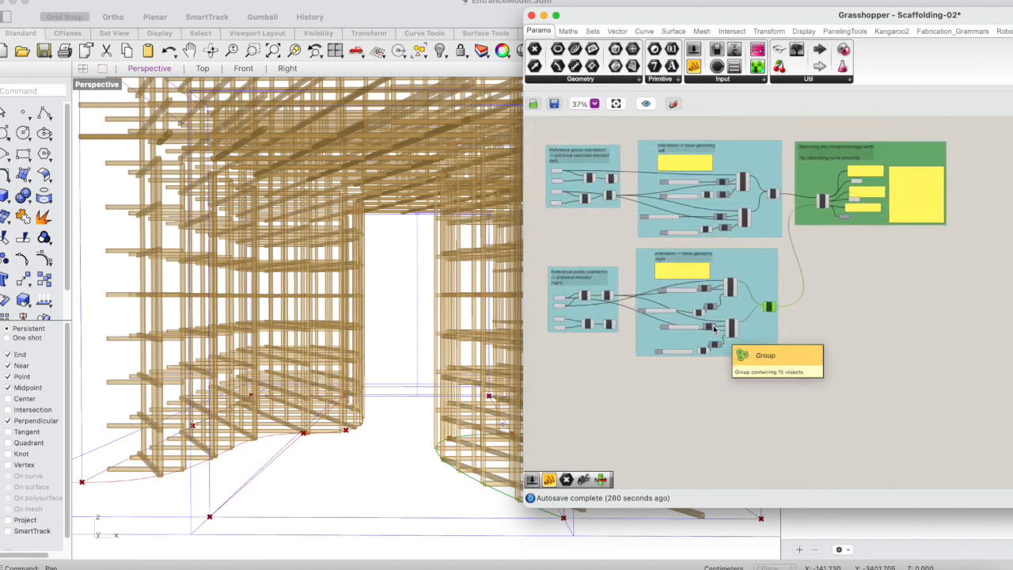
pyautogui.scroll(3, 714, 329)
pyautogui.scroll(-3, 777, 370)
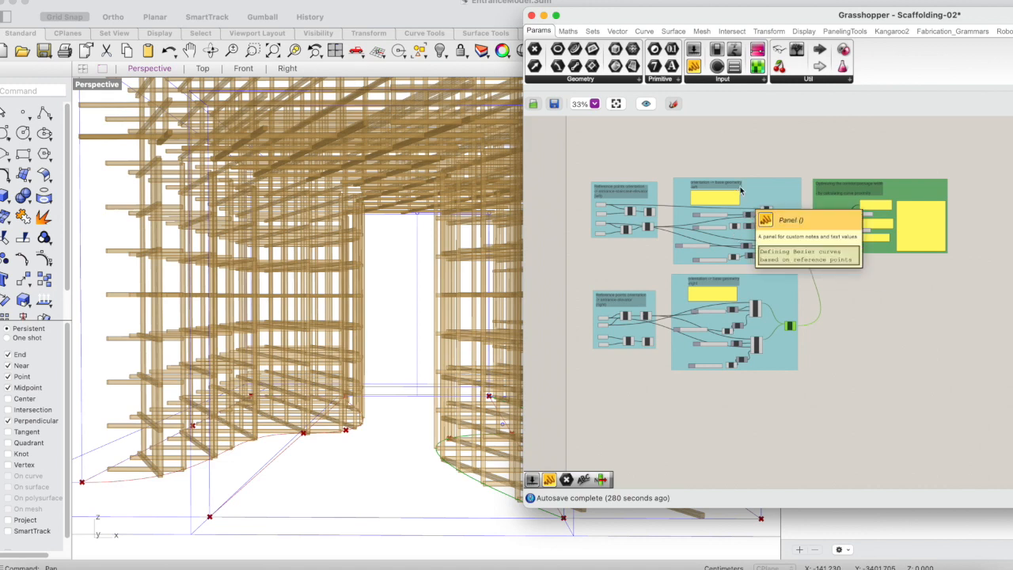
pyautogui.scroll(5, 758, 181)
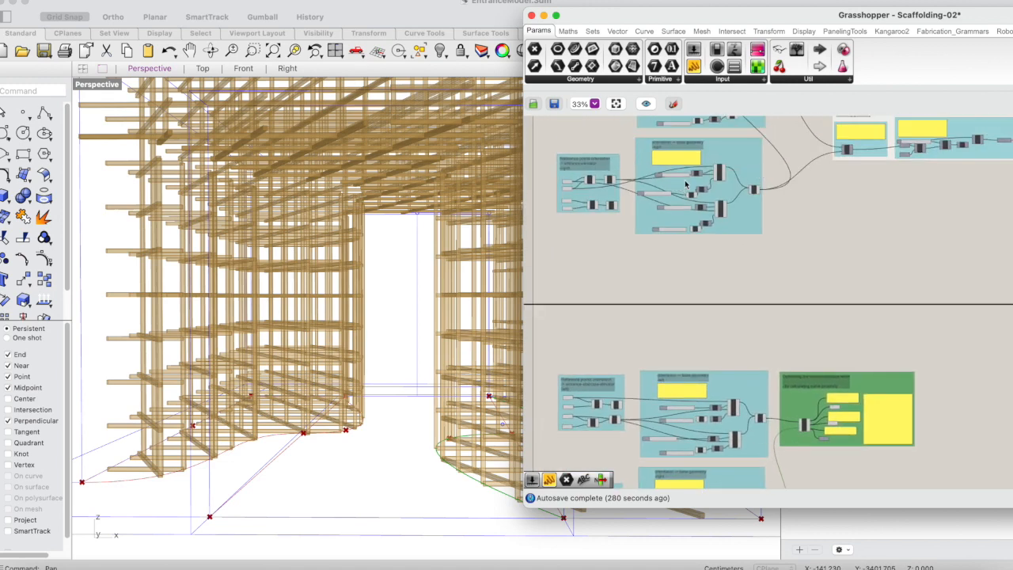
pyautogui.scroll(-5, 736, 289)
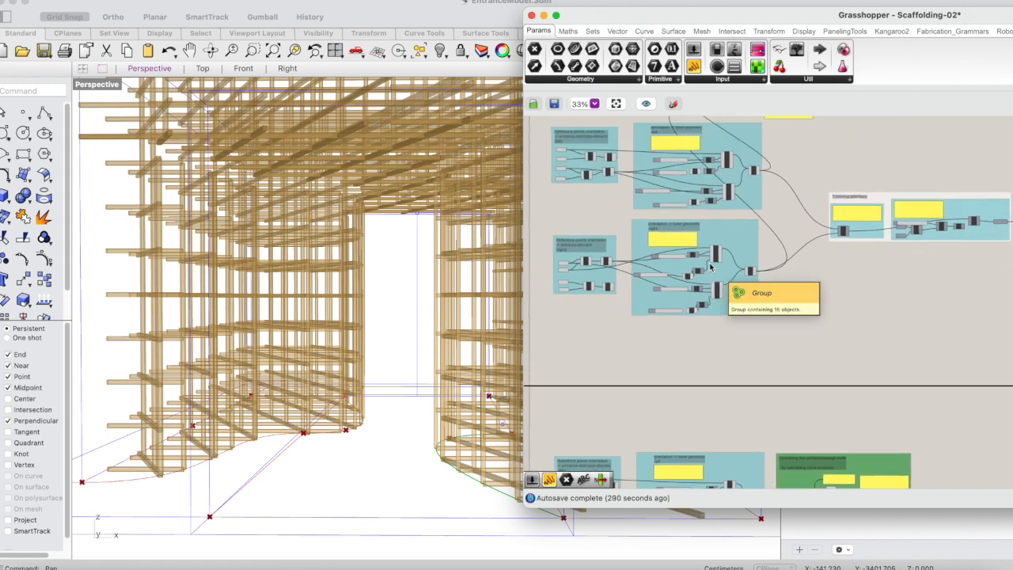
pyautogui.scroll(2, 800, 315)
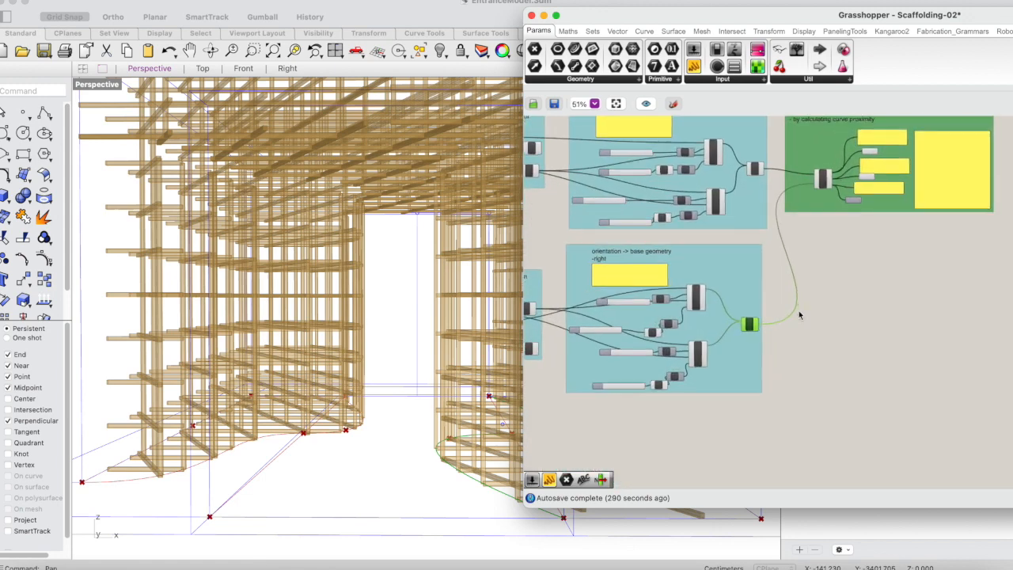
pyautogui.scroll(1, 815, 347)
pyautogui.scroll(2, 780, 338)
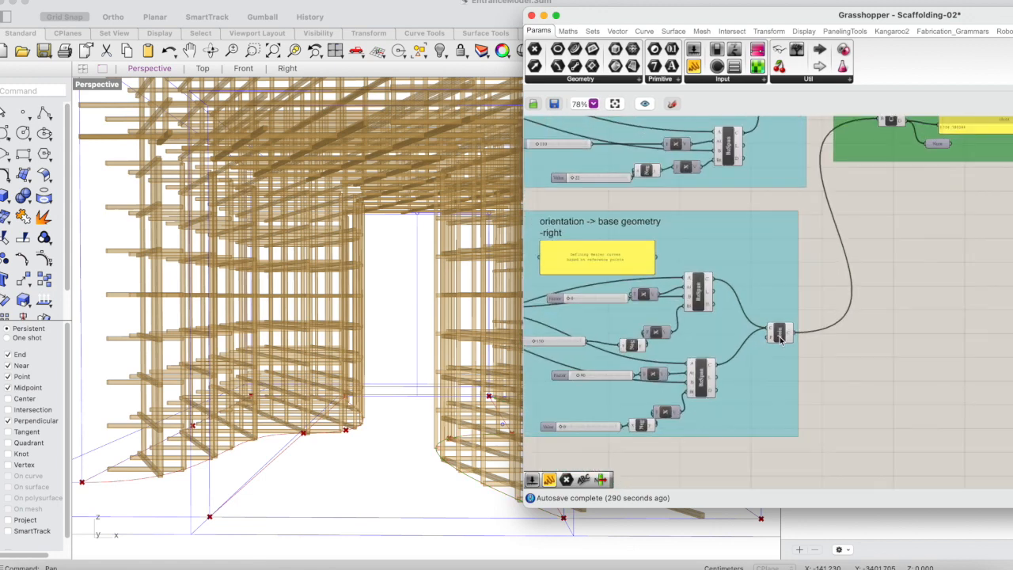
pyautogui.scroll(-1, 792, 349)
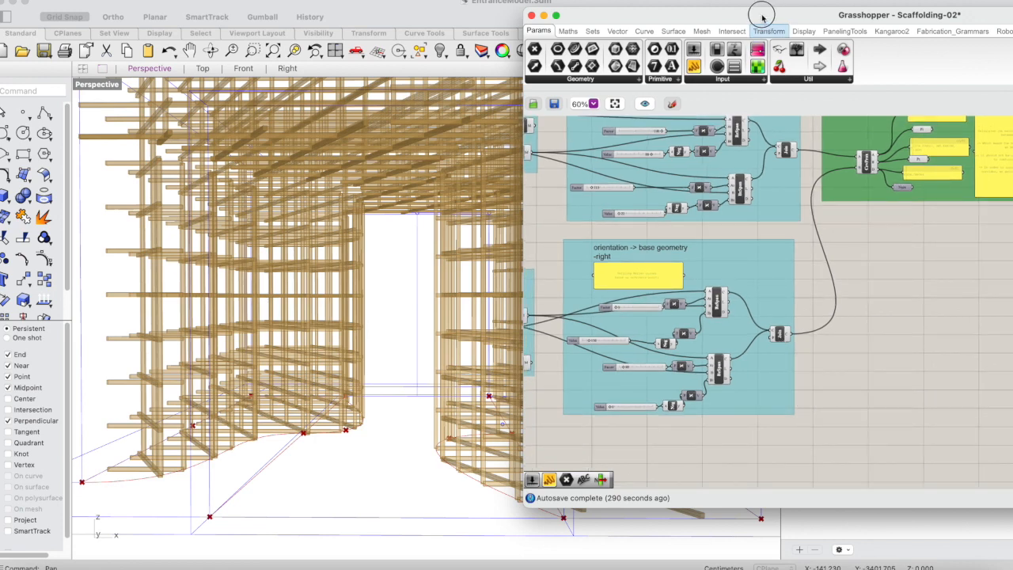
# Move the Grasshopper window further over the Rhino viewport so all copied groups and the curve proximity group fit in view.
pyautogui.moveTo(762, 11); pyautogui.dragTo(631, 12)
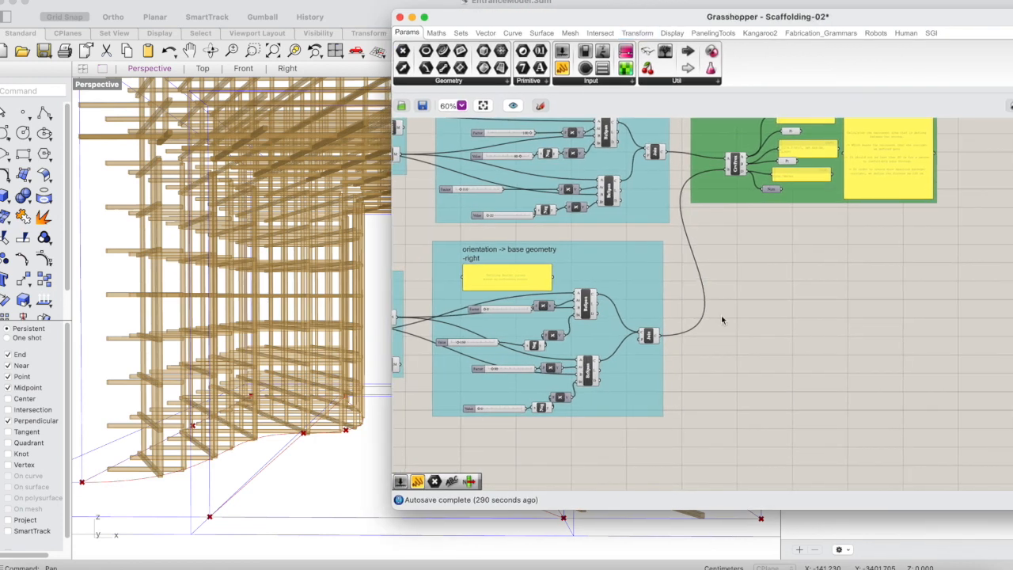
pyautogui.hscroll(-5, 722, 319)
pyautogui.scroll(1, 722, 319)
pyautogui.scroll(2, 722, 319)
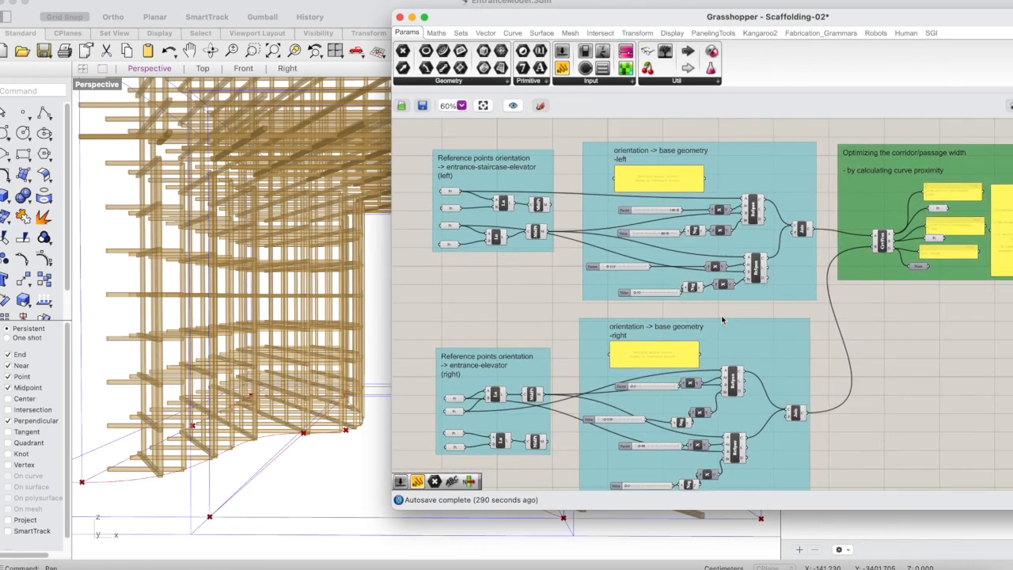
pyautogui.scroll(-2, 844, 342)
pyautogui.hscroll(2, 844, 342)
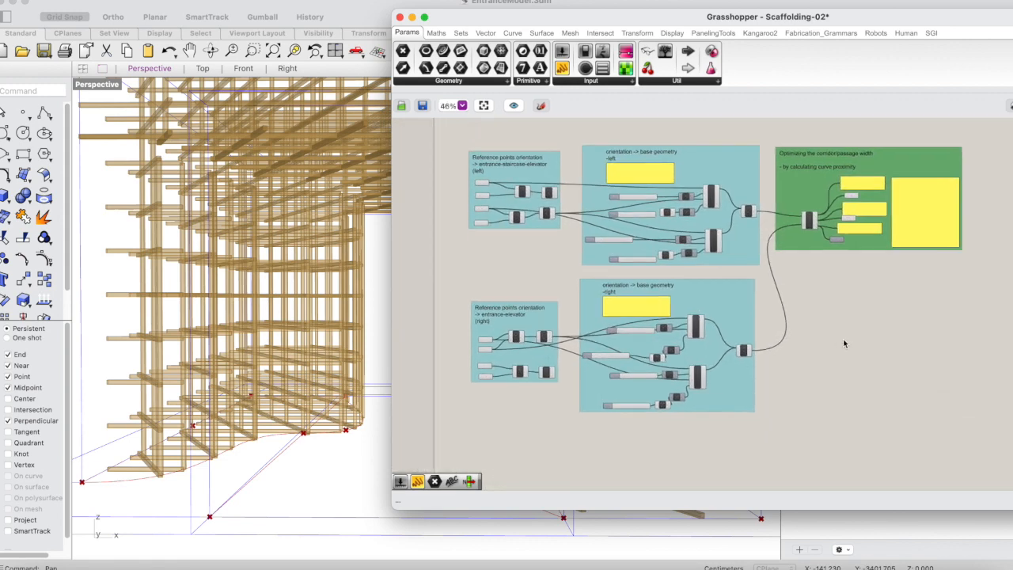
# Add a Galapagos component in the free canvas area just below the copied green curve proximity group.
pyautogui.doubleClick(838, 337)
pyautogui.write('gaa')
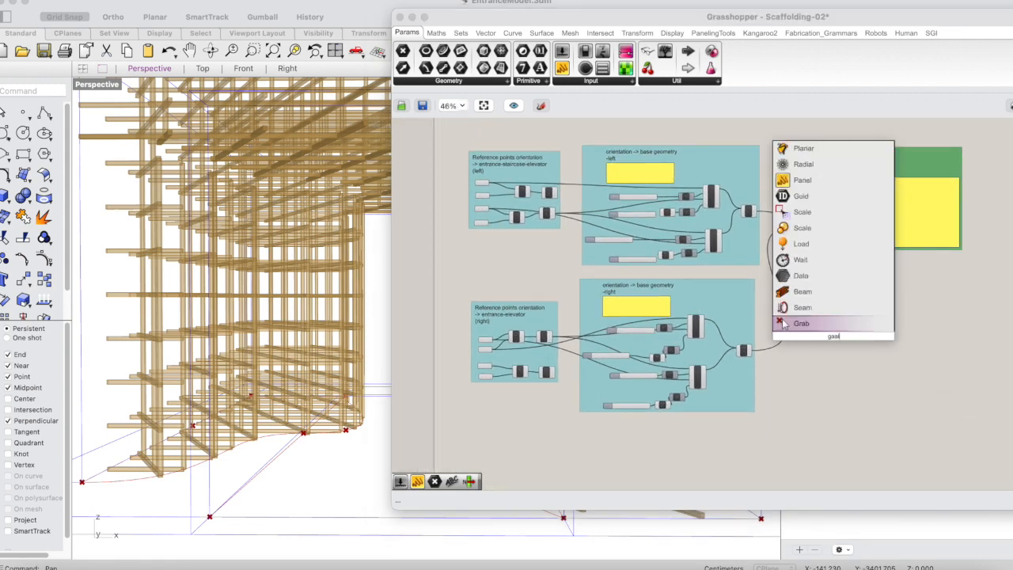
pyautogui.write('l')
pyautogui.press('BackSpace')
pyautogui.press('BackSpace')
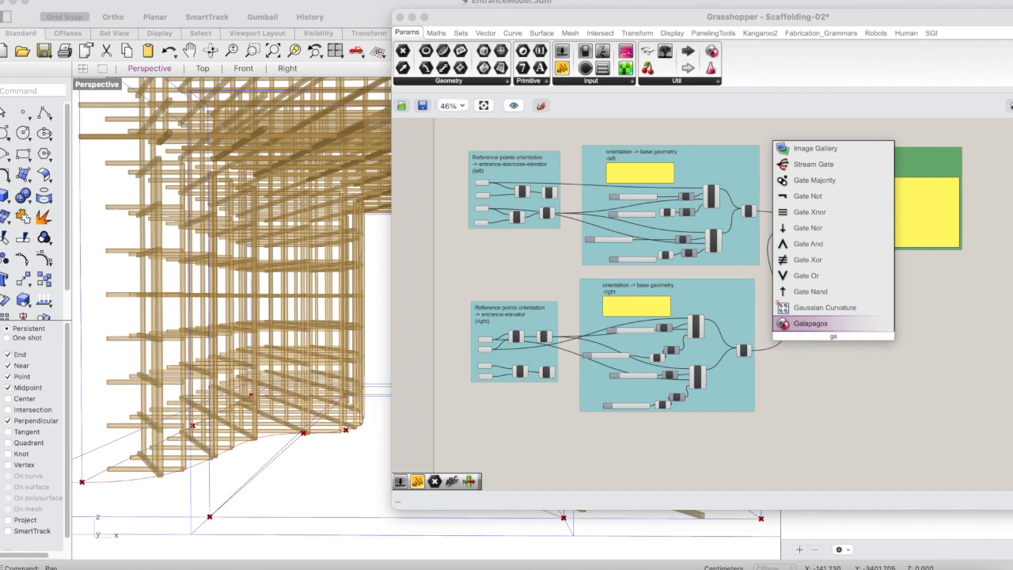
pyautogui.click(825, 323)
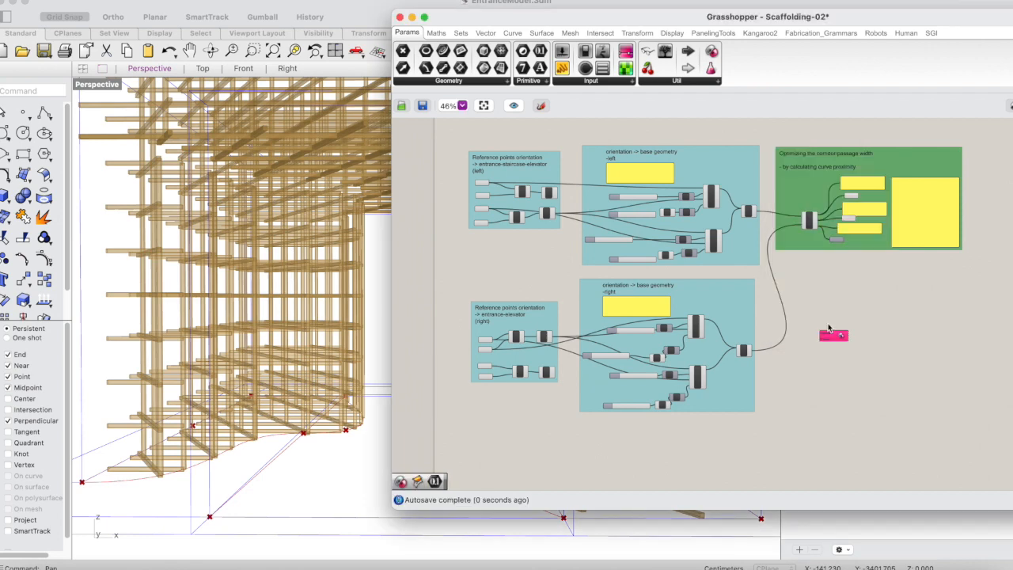
pyautogui.moveTo(828, 328); pyautogui.dragTo(823, 301)
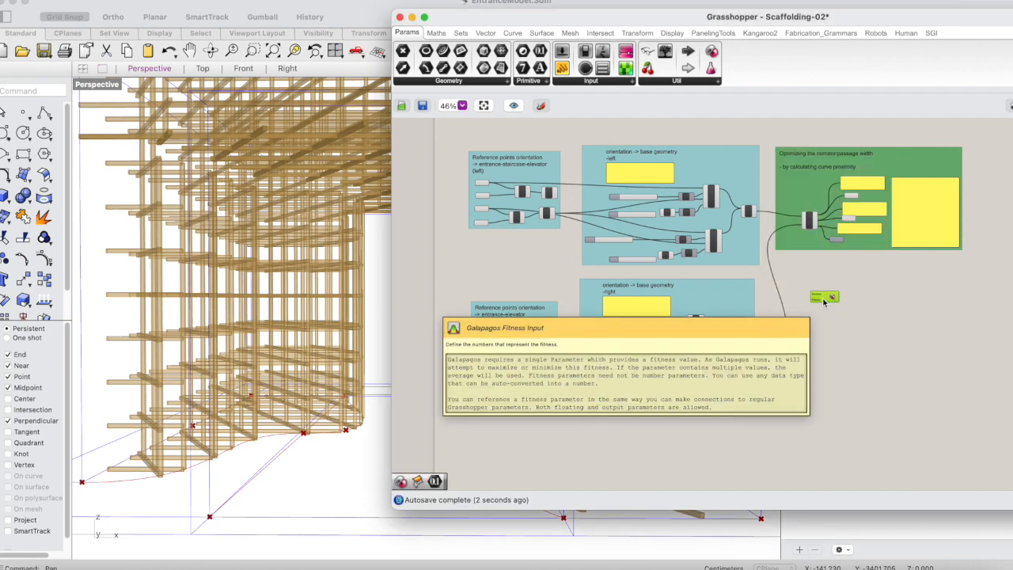
pyautogui.scroll(5, 750, 289)
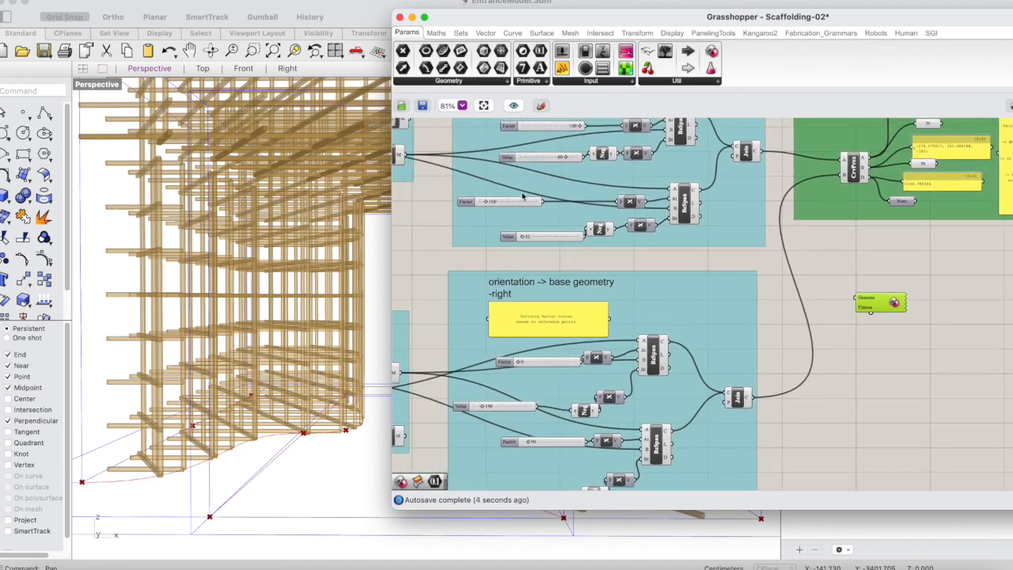
pyautogui.click(516, 202)
pyautogui.scroll(-1, 534, 264)
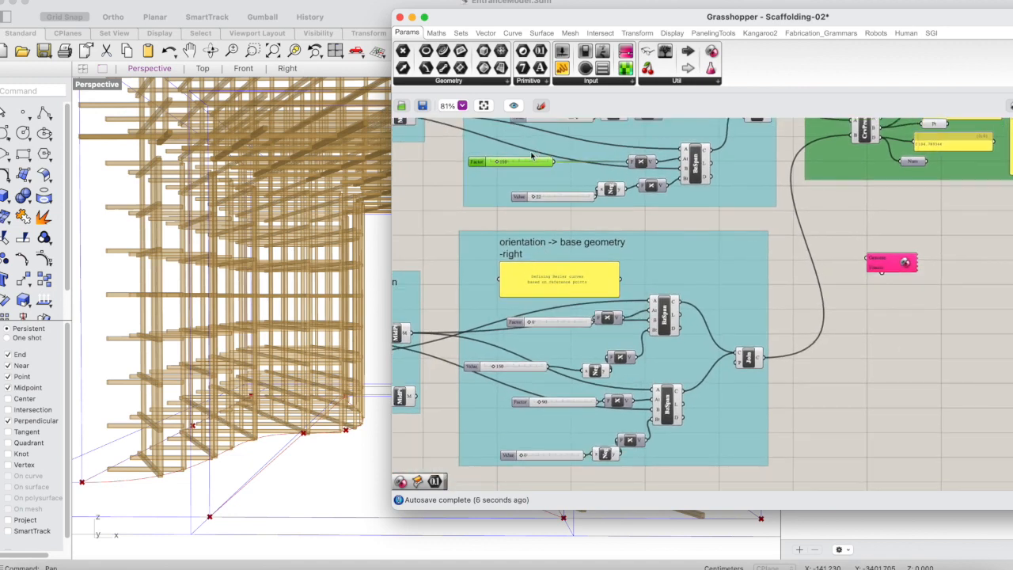
pyautogui.keyDown('shift'); pyautogui.click(524, 368); pyautogui.keyUp('shift')
pyautogui.scroll(1, 523, 370)
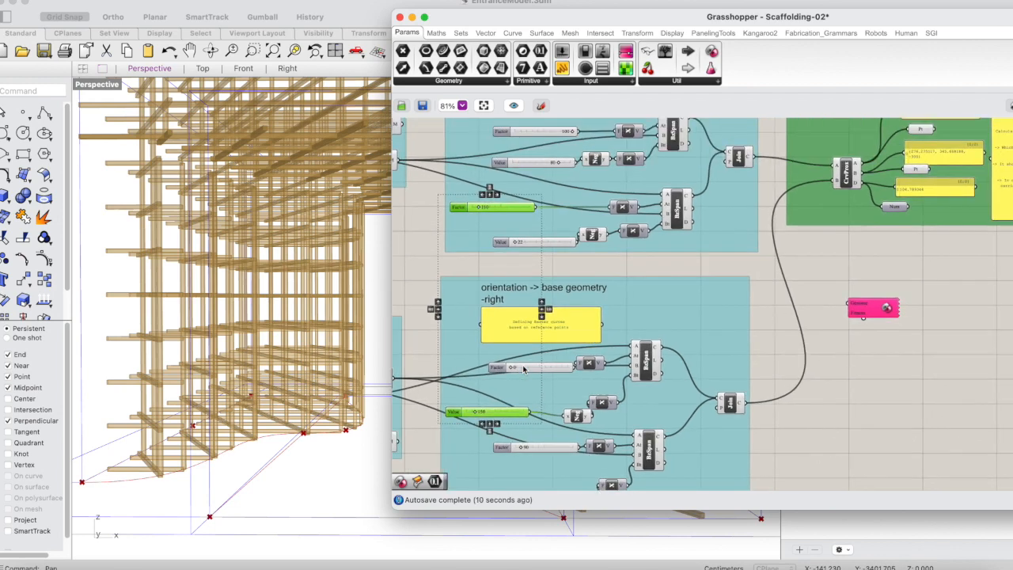
pyautogui.click(862, 309)
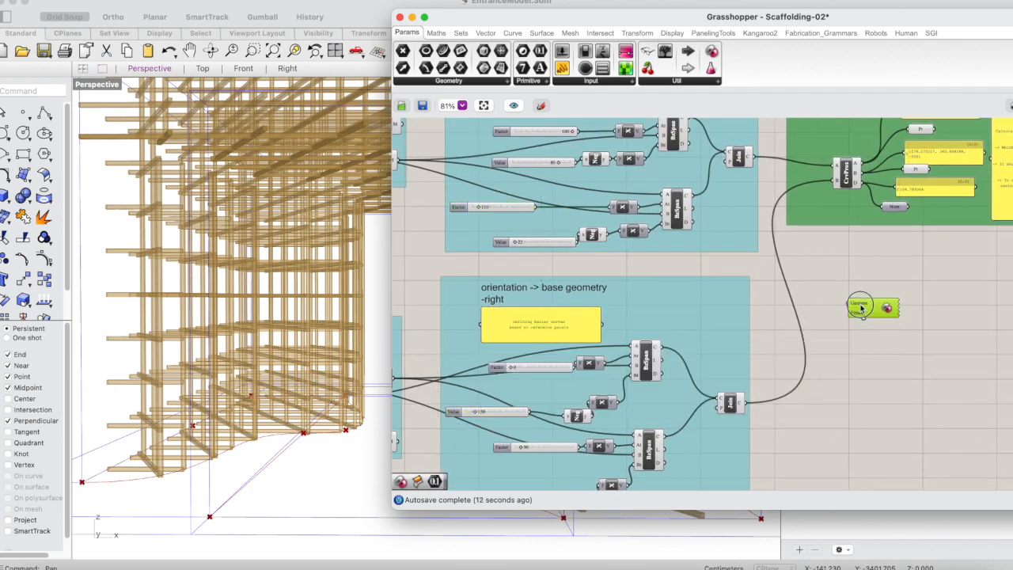
# Assign the copied left group's lower Factor slider and right group's upper Value slider to the Galapagos genome as selected sliders.
pyautogui.click(519, 209)
pyautogui.keyDown('shift'); pyautogui.click(511, 413); pyautogui.keyUp('shift')
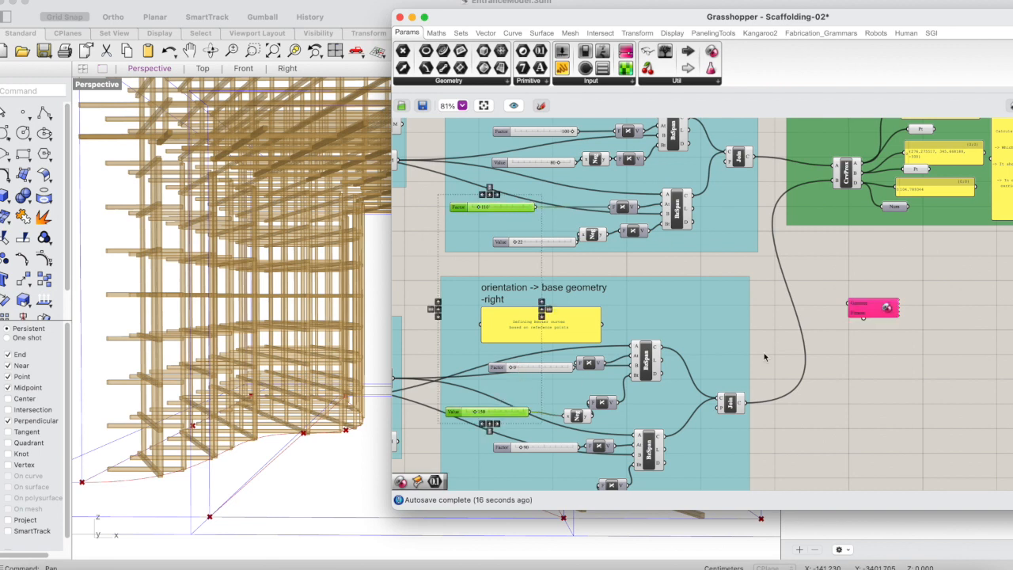
pyautogui.click(859, 308)
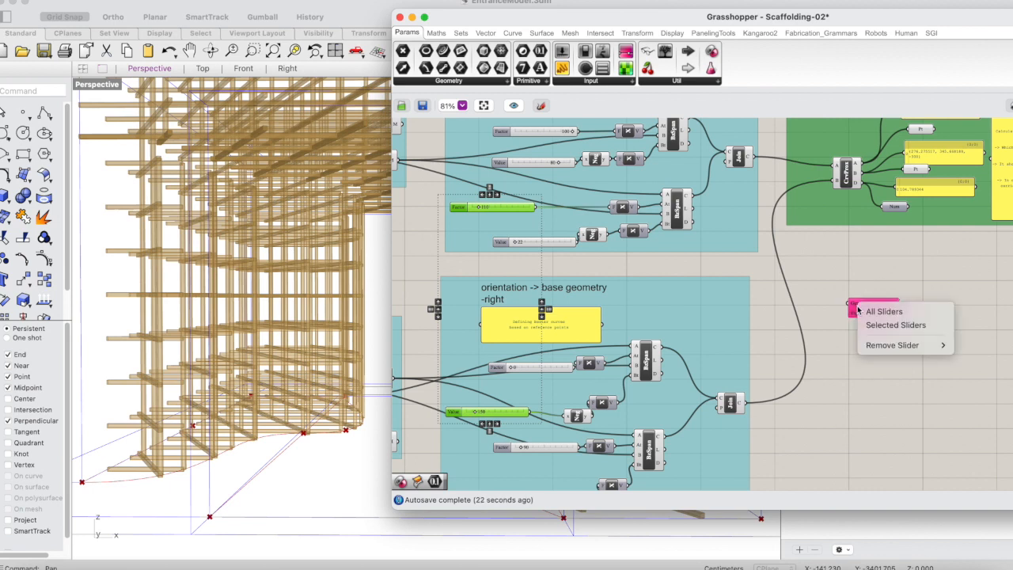
pyautogui.click(898, 323)
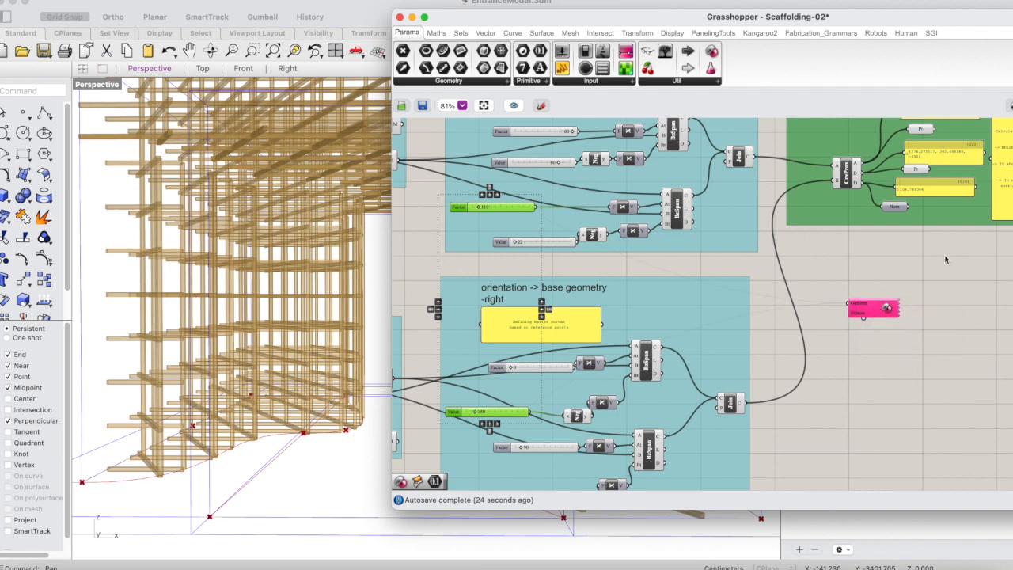
pyautogui.click(943, 264)
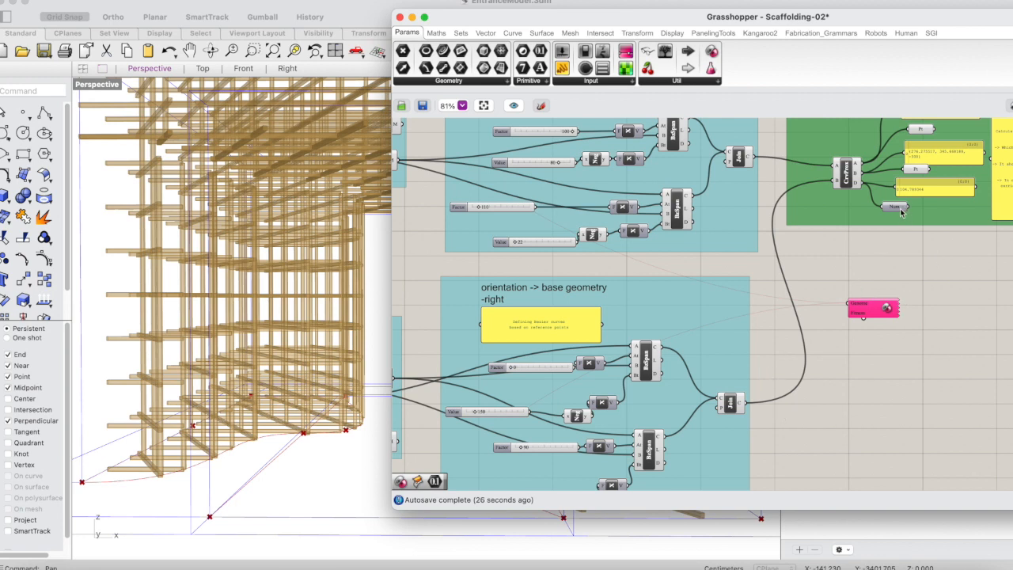
# Connect the Galapagos Fitness input to the distance number parameter in the green curve proximity group and save the definition.
pyautogui.moveTo(863, 317); pyautogui.dragTo(897, 208)
pyautogui.click(910, 277)
pyautogui.press('super+s')
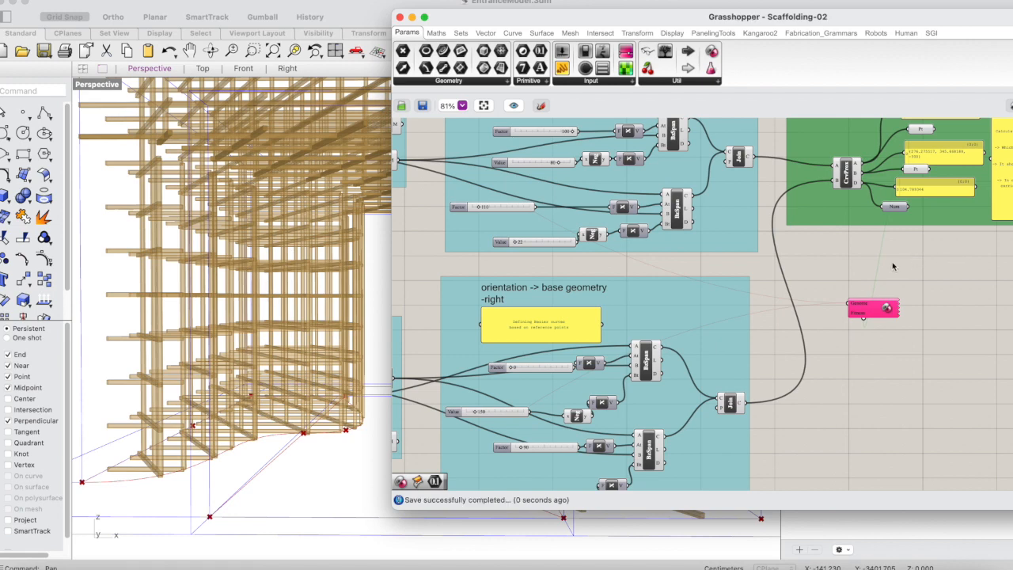
# Open the Galapagos Editor, place it clear of the Galapagos connections and activate its Fitness setting for editing.
pyautogui.click(871, 307)
pyautogui.doubleClick(868, 311)
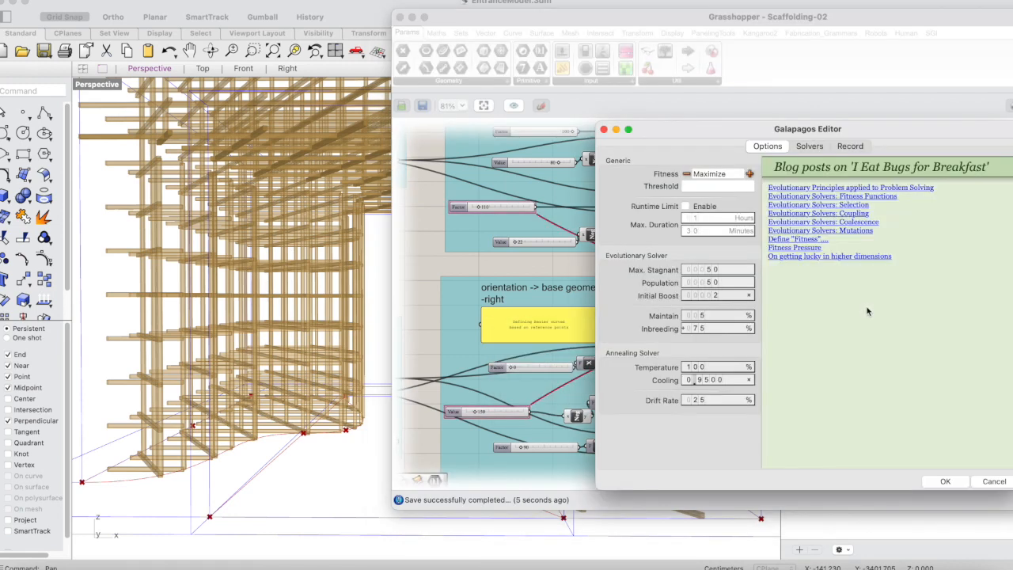
pyautogui.moveTo(895, 131); pyautogui.dragTo(456, 94)
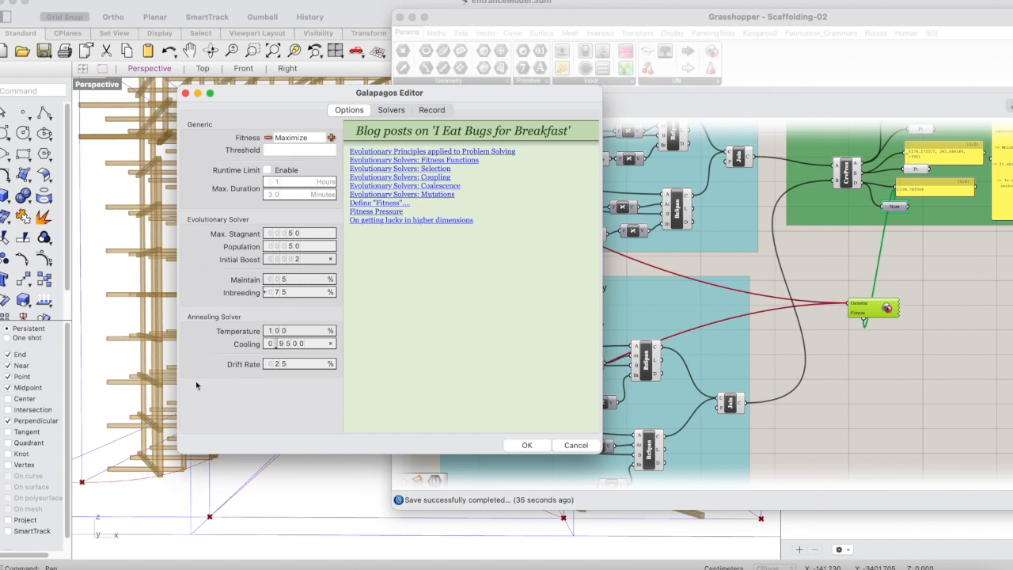
pyautogui.click(316, 138)
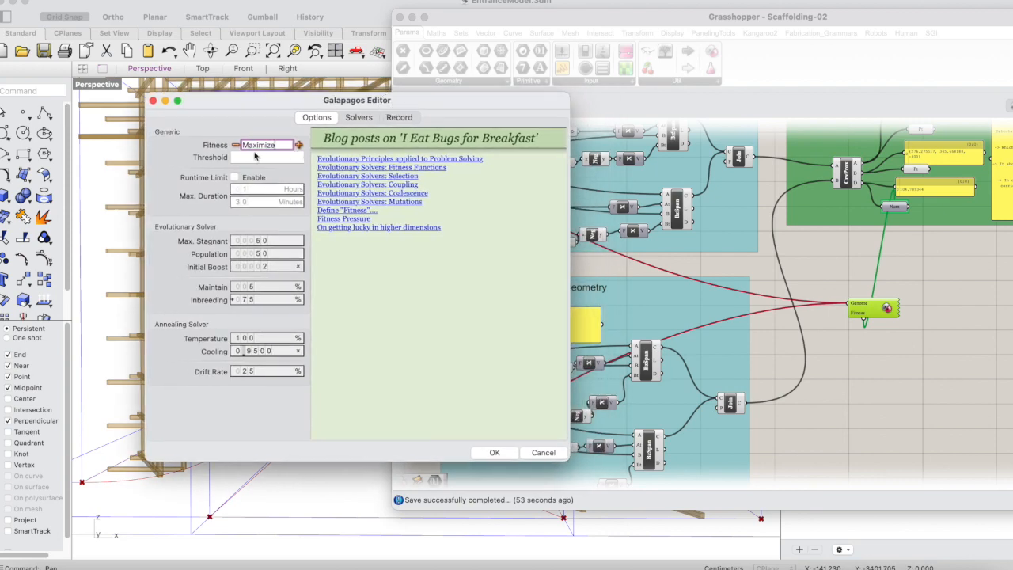
pyautogui.moveTo(403, 100); pyautogui.dragTo(269, 41)
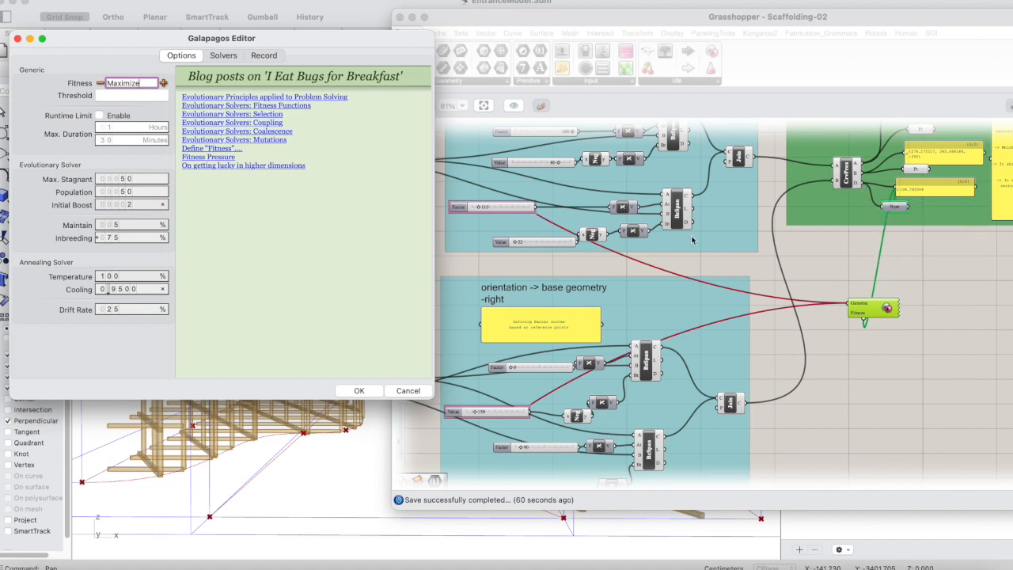
# Set the Galapagos Fitness target to 120 for the optimisation.
pyautogui.click(101, 84)
pyautogui.moveTo(91, 59); pyautogui.dragTo(158, 95)
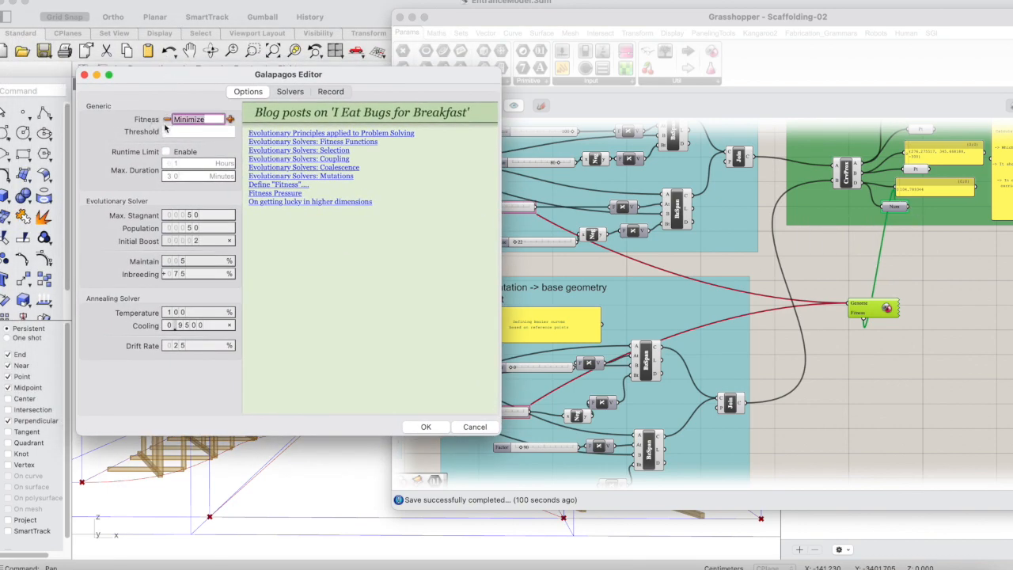
pyautogui.write('120')
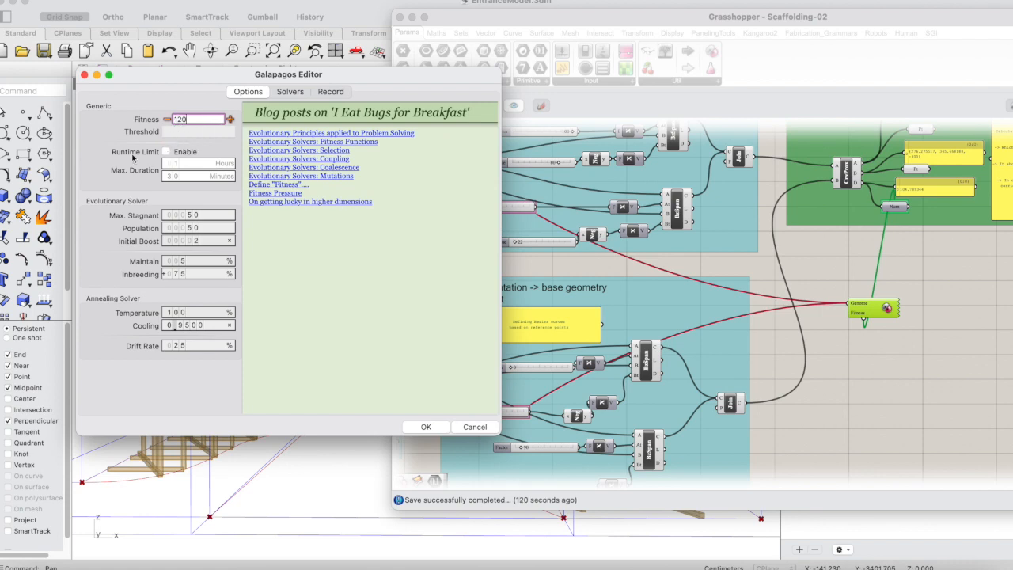
# Enable the Galapagos runtime limit with a maximum duration of 0 hours and 10 minutes, and accept the editor settings.
pyautogui.click(166, 152)
pyautogui.doubleClick(206, 167)
pyautogui.write('0')
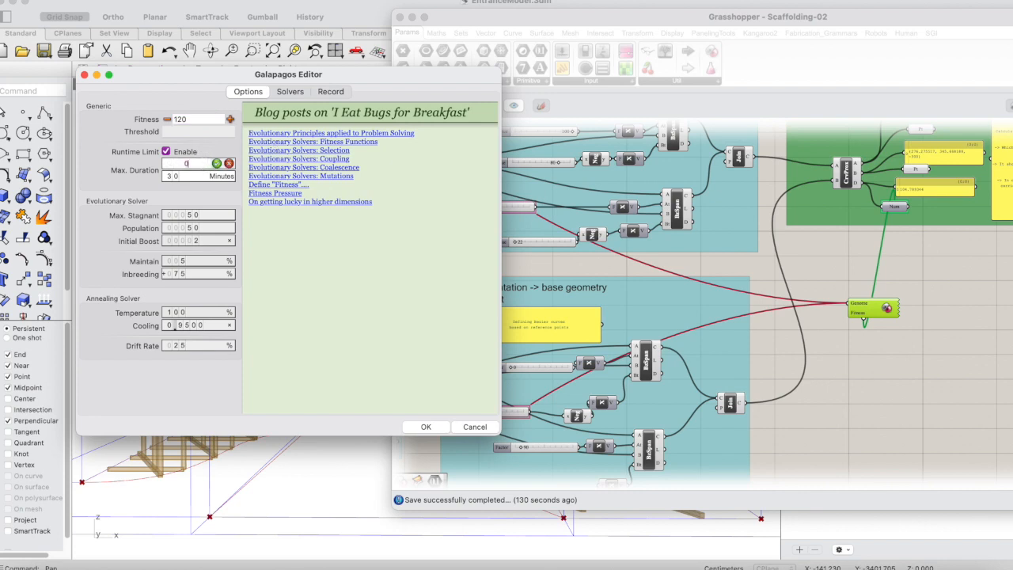
pyautogui.click(216, 163)
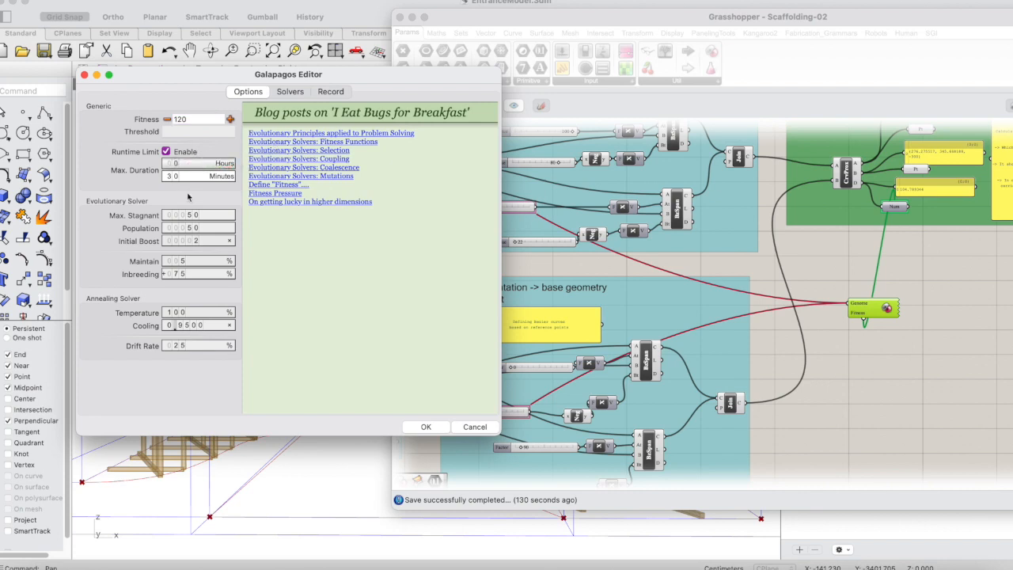
pyautogui.doubleClick(188, 179)
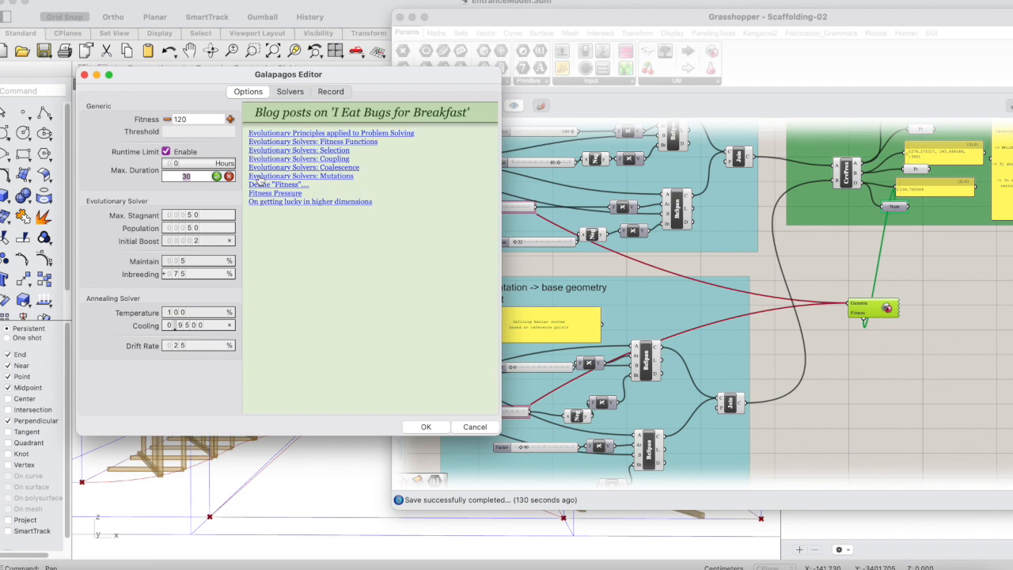
pyautogui.write('1')
pyautogui.click(217, 179)
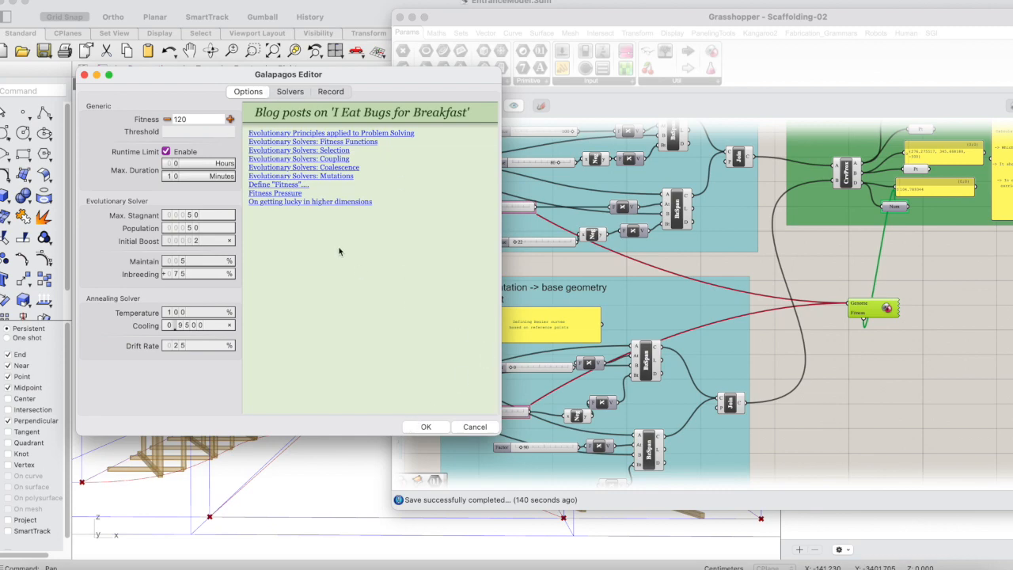
pyautogui.moveTo(328, 74); pyautogui.dragTo(710, 77)
pyautogui.click(808, 429)
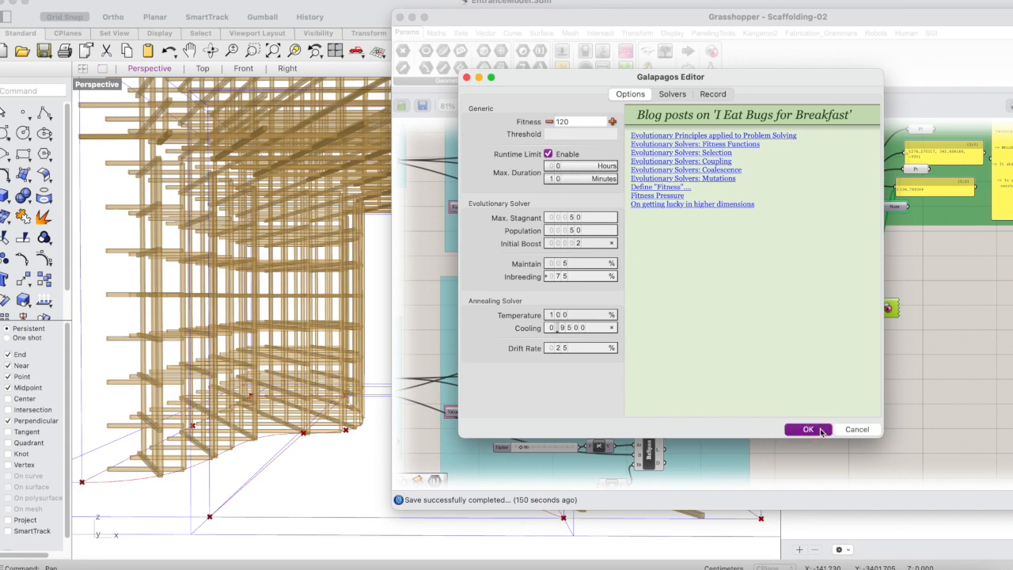
# Uncover the Rhino viewports, show only the Top view at full size and fit the whole scaffolding plan in it.
pyautogui.moveTo(440, 16); pyautogui.dragTo(638, 12)
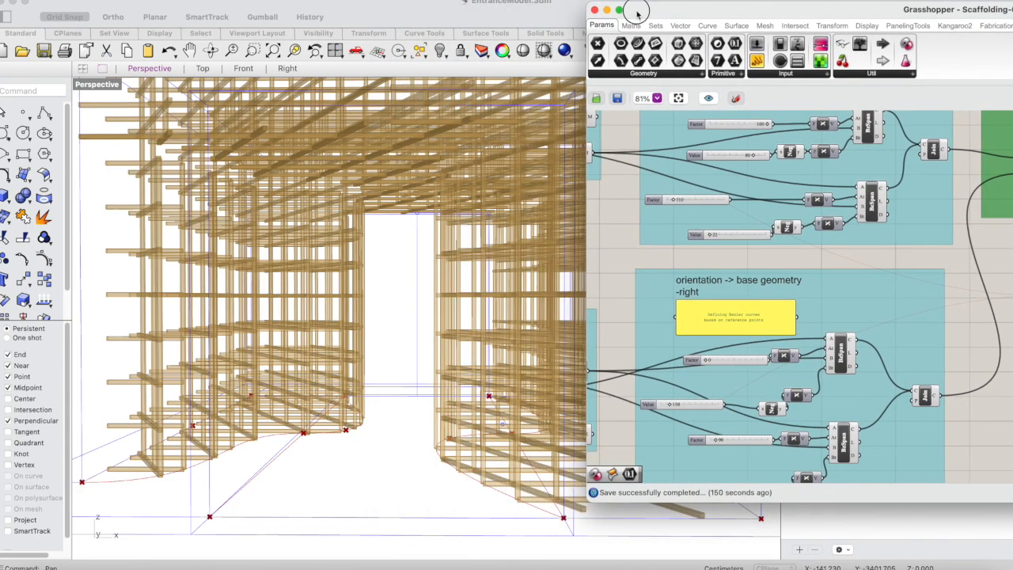
pyautogui.doubleClick(113, 87)
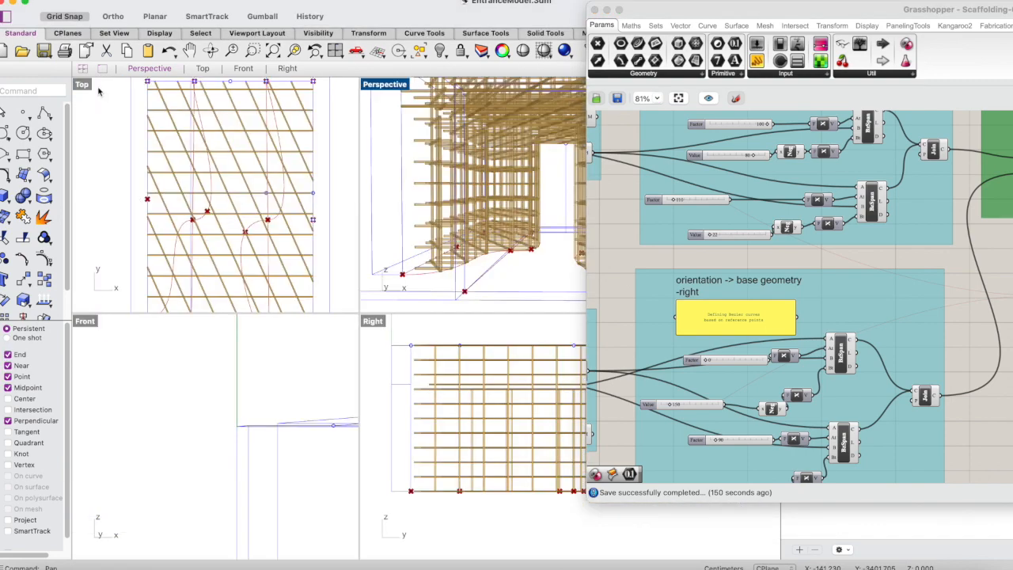
pyautogui.doubleClick(84, 86)
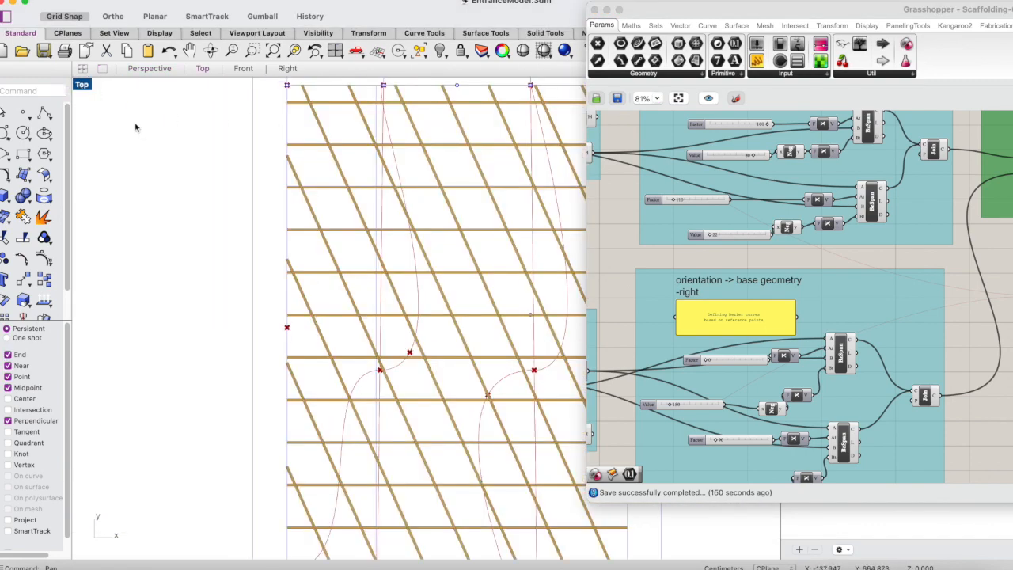
pyautogui.scroll(-6, 137, 122)
pyautogui.scroll(2, 233, 150)
pyautogui.scroll(2, 235, 152)
pyautogui.scroll(-2, 243, 182)
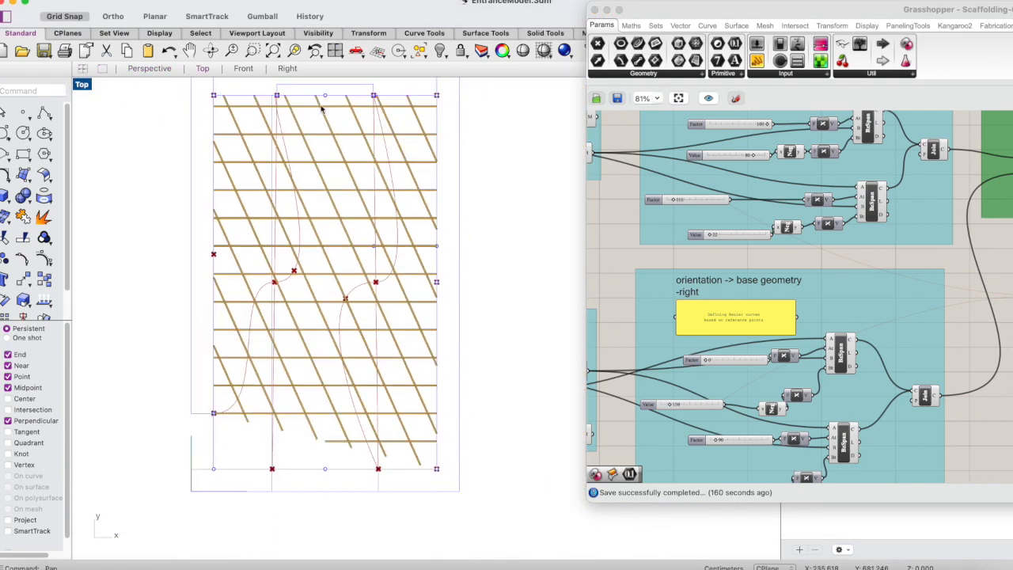
# Move the distance panel from the curve proximity area to just below the left base geometry group, and ungroup the green group.
pyautogui.moveTo(782, 12); pyautogui.dragTo(442, 49)
pyautogui.scroll(-2, 646, 340)
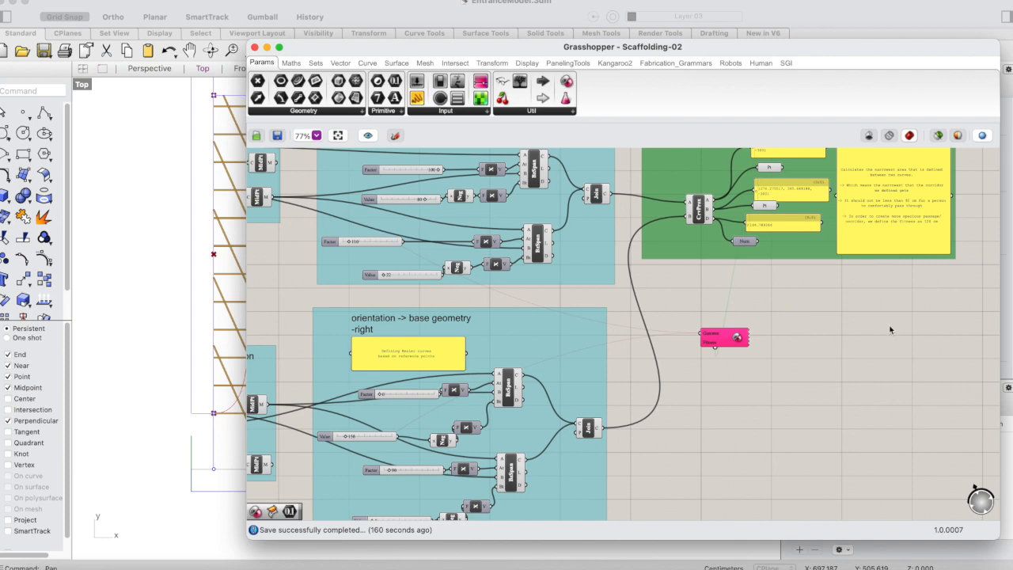
pyautogui.hscroll(2, 890, 330)
pyautogui.scroll(2, 890, 330)
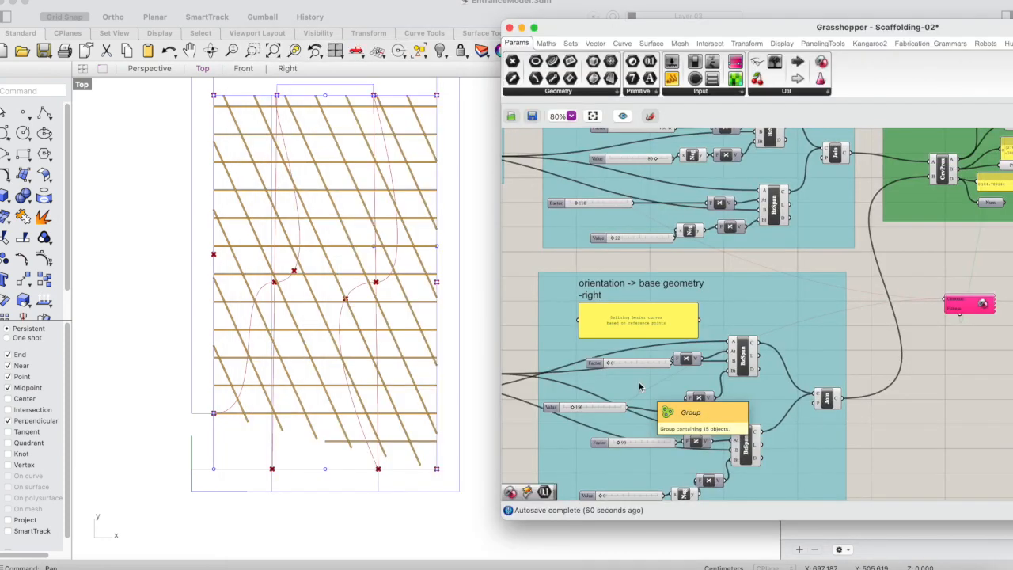
pyautogui.scroll(-3, 658, 400)
pyautogui.moveTo(942, 227); pyautogui.dragTo(633, 316)
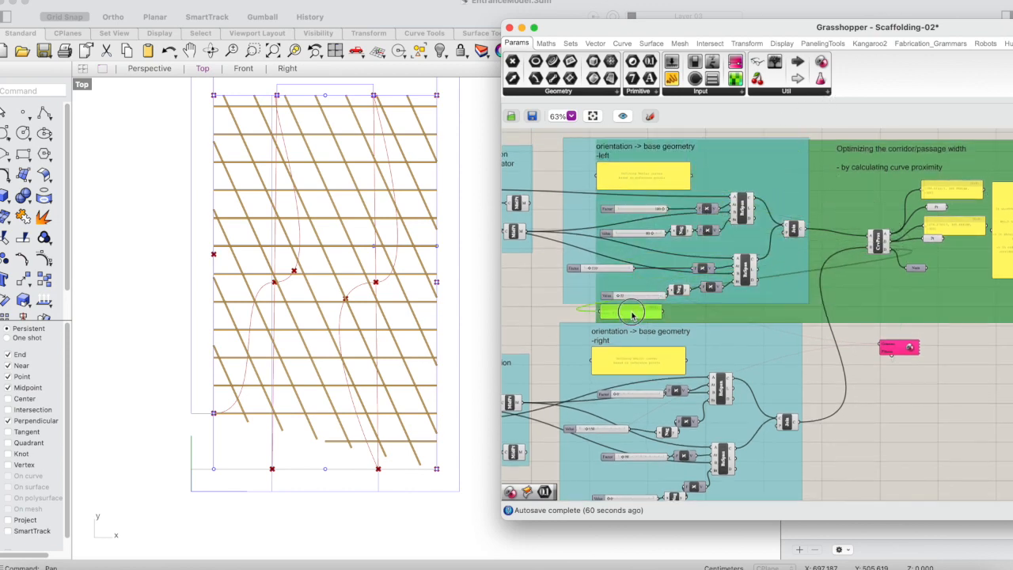
pyautogui.rightClick(869, 194)
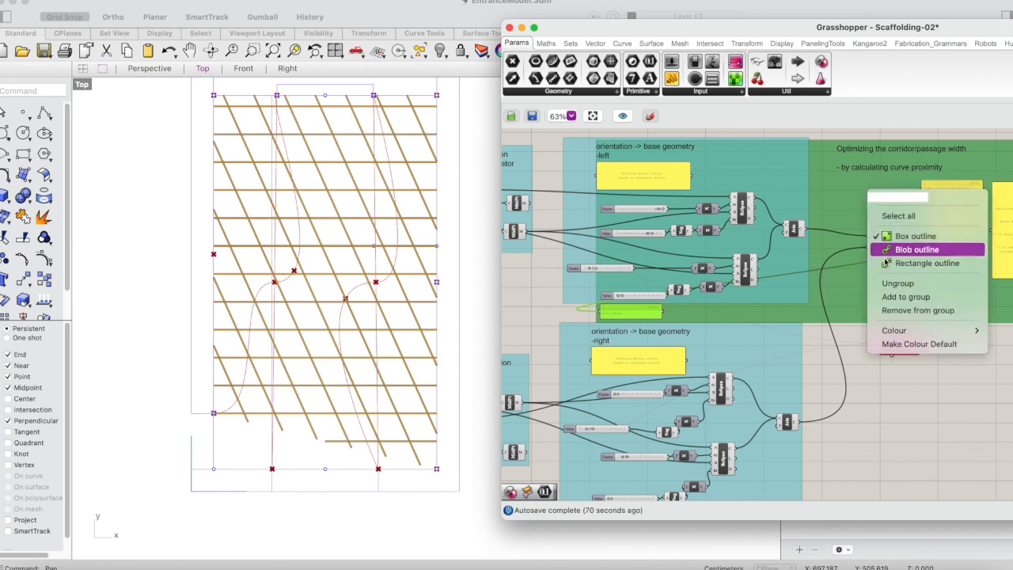
pyautogui.click(895, 284)
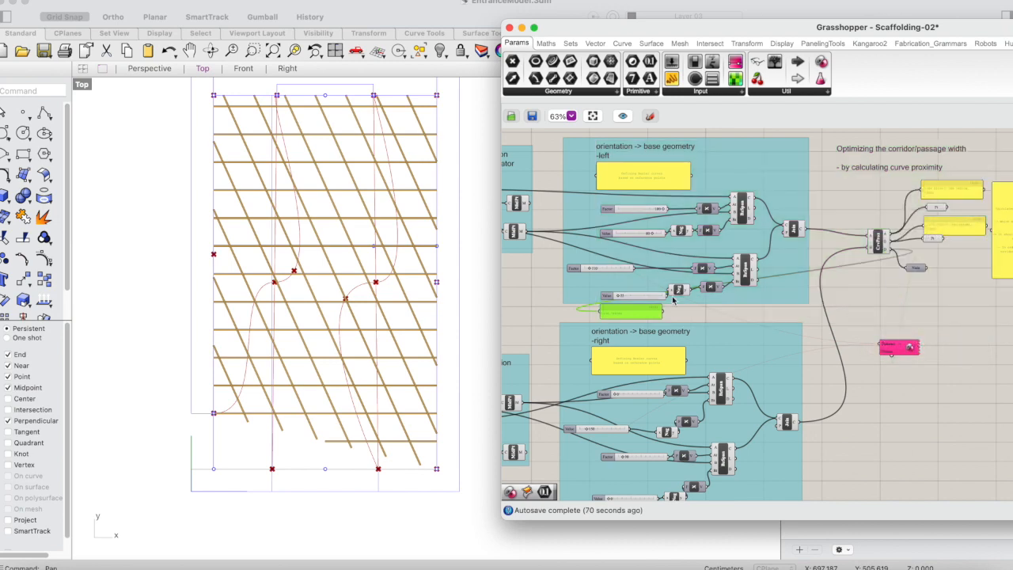
# Place the distance panel inside the left base geometry group, directly above its lower Factor slider.
pyautogui.moveTo(635, 316); pyautogui.dragTo(606, 287)
pyautogui.moveTo(659, 253); pyautogui.dragTo(564, 269)
pyautogui.scroll(4, 563, 269)
pyautogui.scroll(-3, 564, 269)
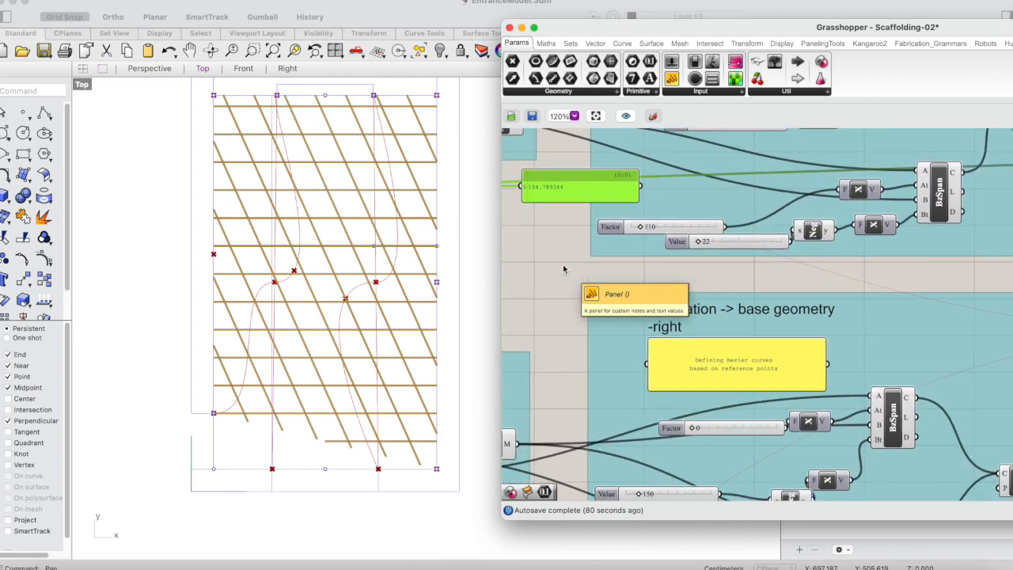
pyautogui.scroll(-2, 563, 269)
pyautogui.moveTo(622, 237); pyautogui.dragTo(623, 237)
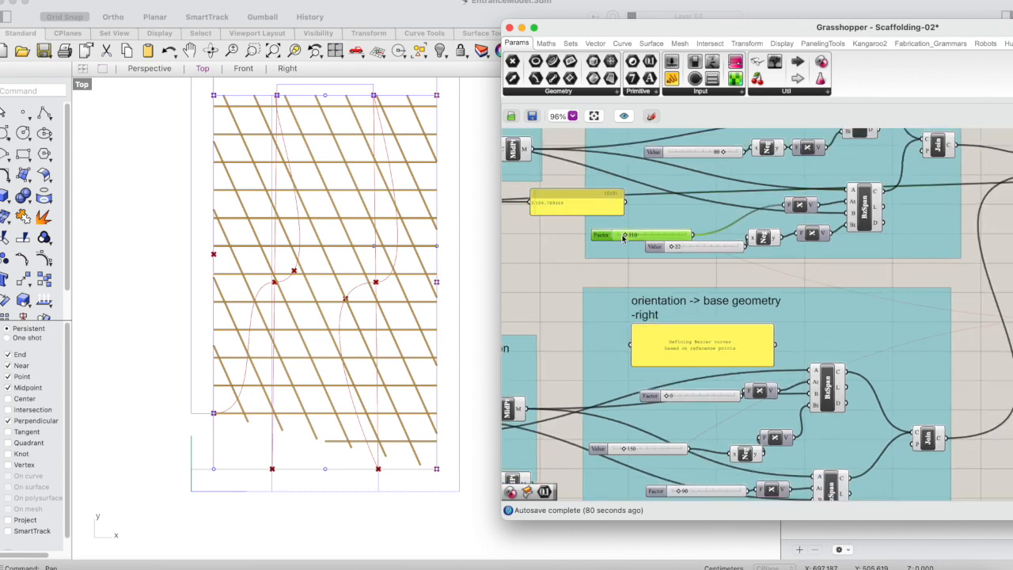
pyautogui.click(574, 272)
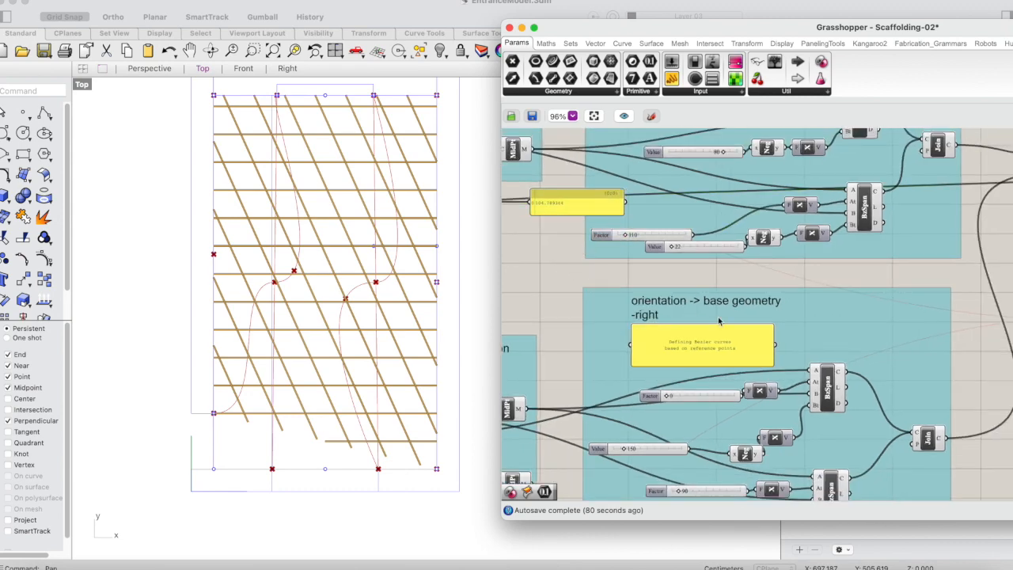
pyautogui.hscroll(2, 720, 320)
pyautogui.hscroll(-2, 720, 321)
pyautogui.click(555, 208)
pyautogui.moveTo(555, 209); pyautogui.dragTo(643, 204)
pyautogui.scroll(-3, 808, 243)
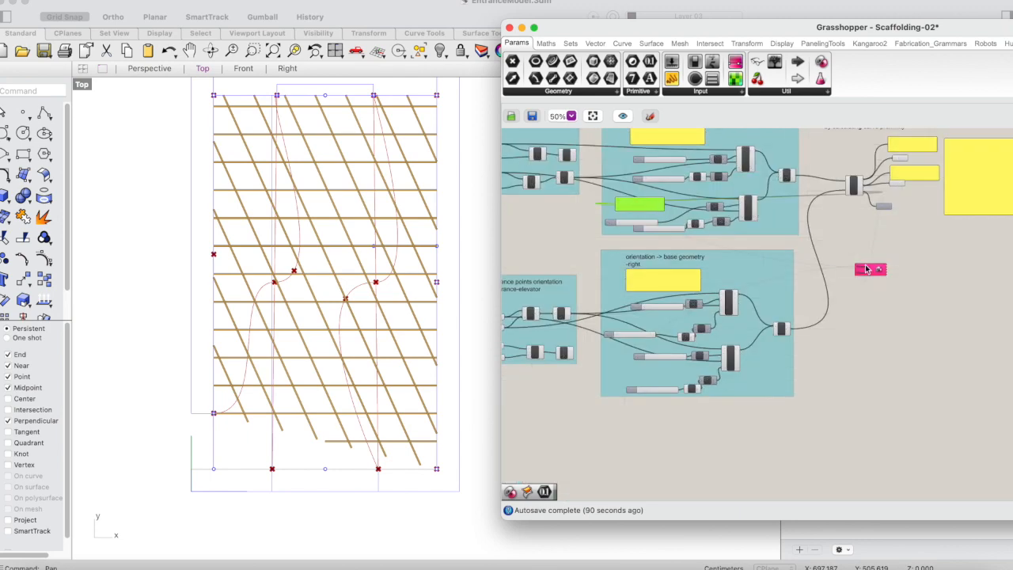
# Stack the two genome sliders under the distance panel, clearing the left group's other Value slider aside, and move Galapagos closer to the groups.
pyautogui.click(875, 271)
pyautogui.scroll(4, 647, 207)
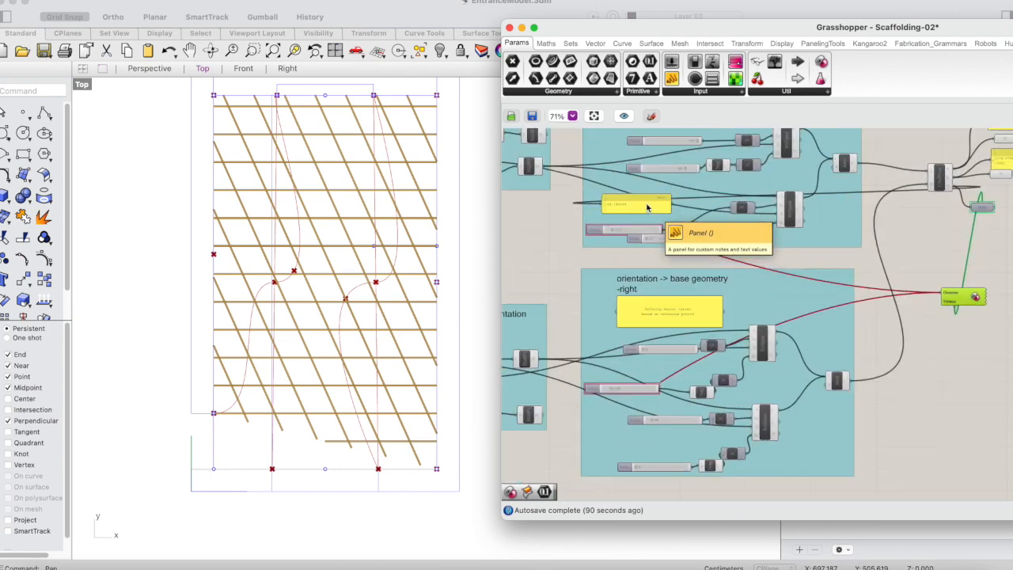
pyautogui.scroll(-3, 648, 208)
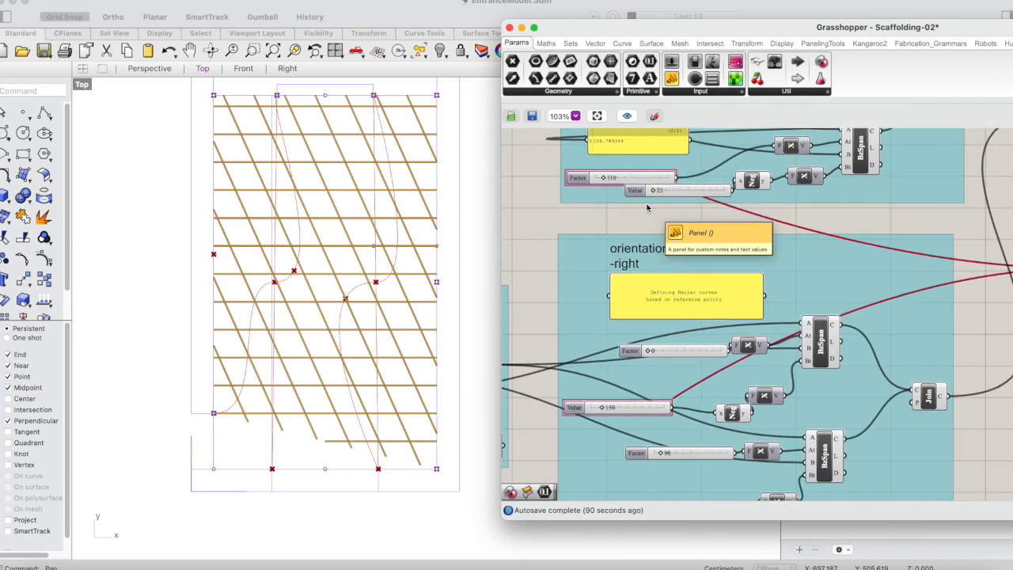
pyautogui.moveTo(675, 194); pyautogui.dragTo(853, 199)
pyautogui.moveTo(648, 408); pyautogui.dragTo(600, 271)
pyautogui.scroll(3, 632, 229)
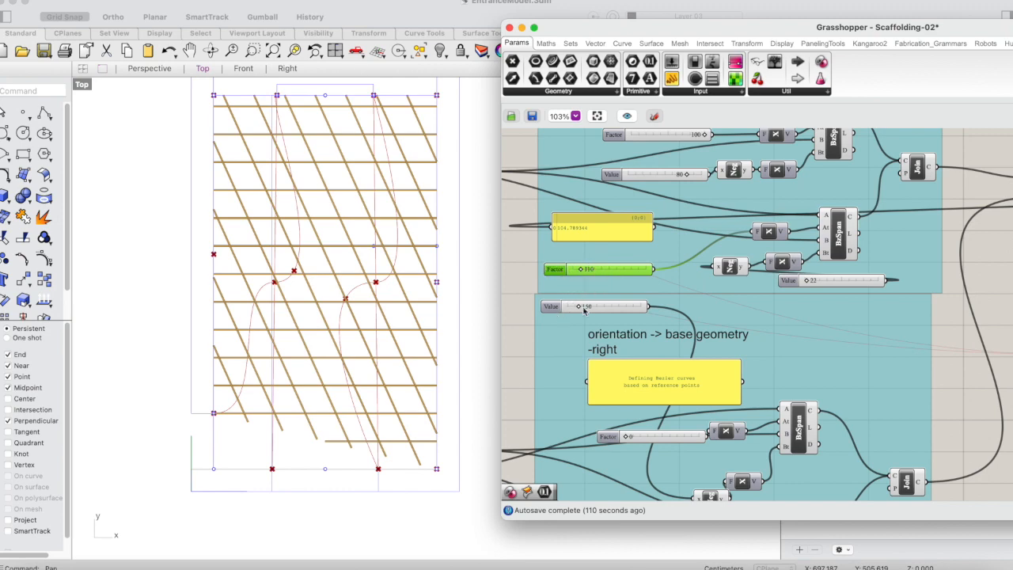
pyautogui.scroll(-3, 674, 294)
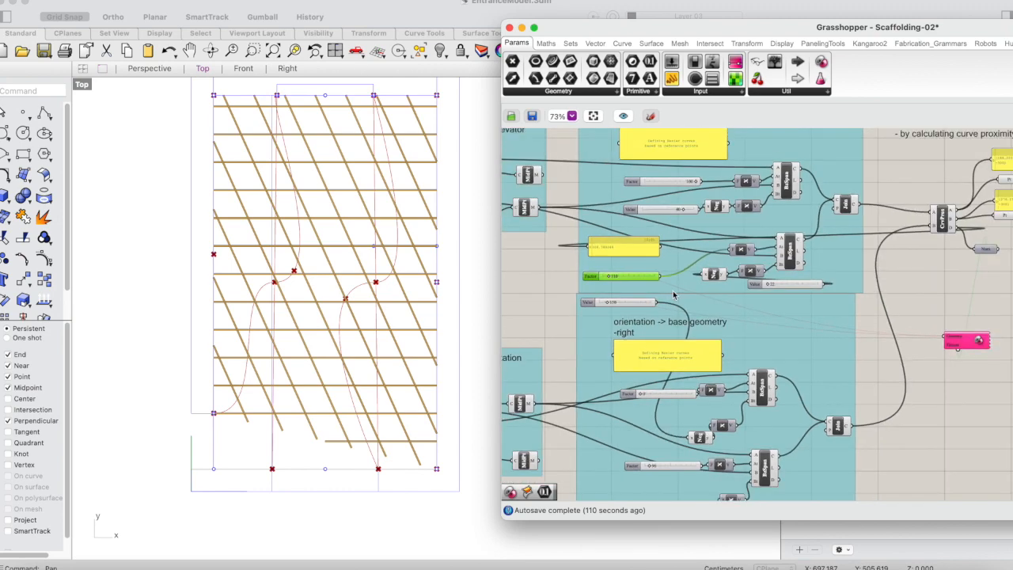
pyautogui.moveTo(923, 347); pyautogui.dragTo(870, 313)
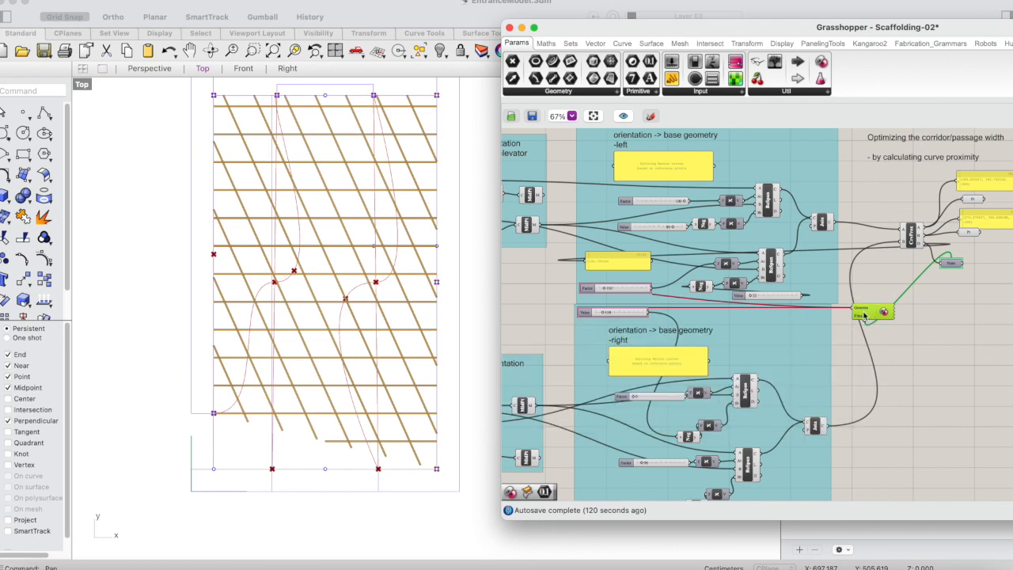
pyautogui.doubleClick(864, 314)
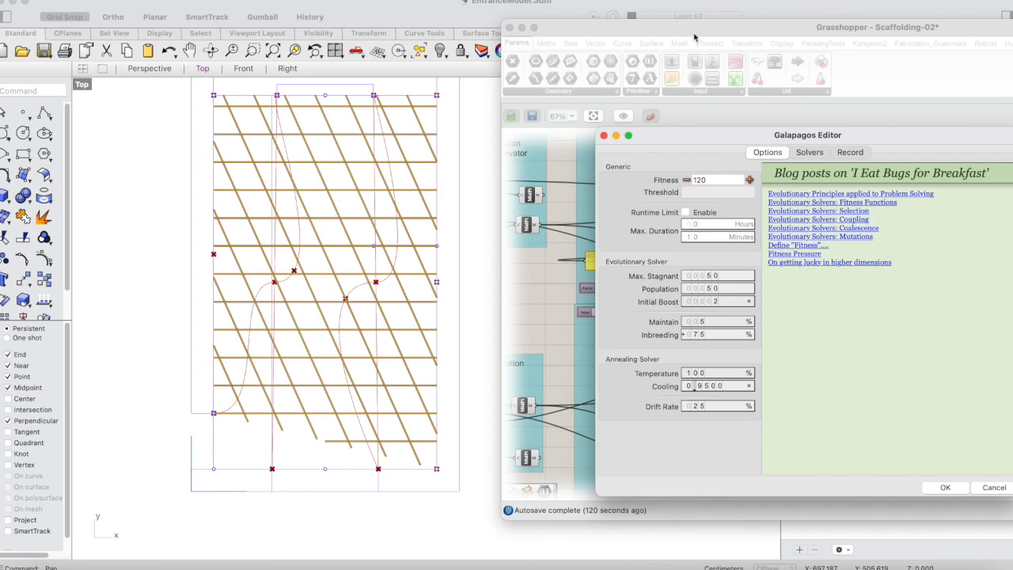
pyautogui.click(947, 488)
pyautogui.moveTo(776, 29); pyautogui.dragTo(677, 18)
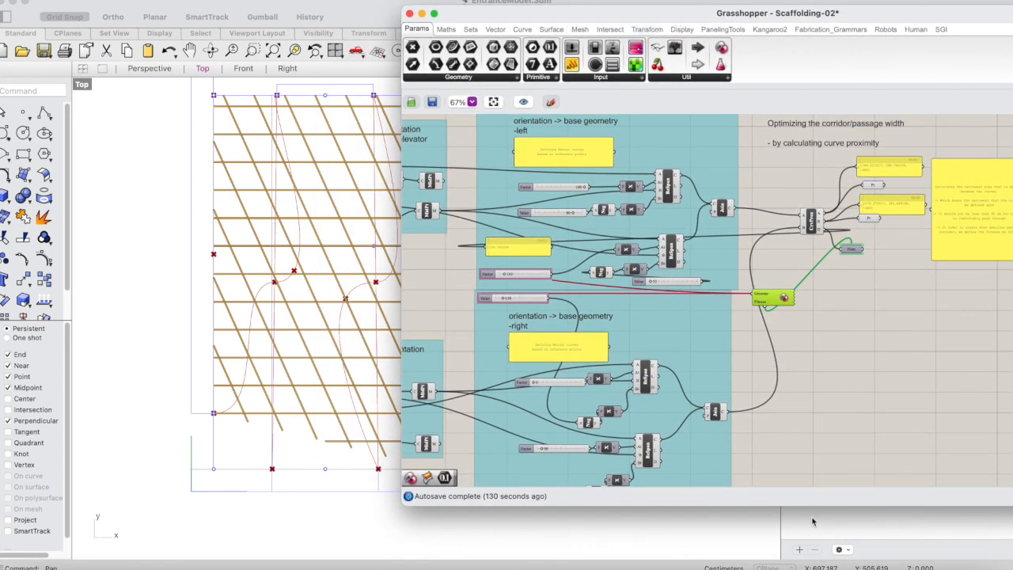
pyautogui.doubleClick(767, 299)
pyautogui.moveTo(671, 129); pyautogui.dragTo(696, 117)
pyautogui.click(933, 472)
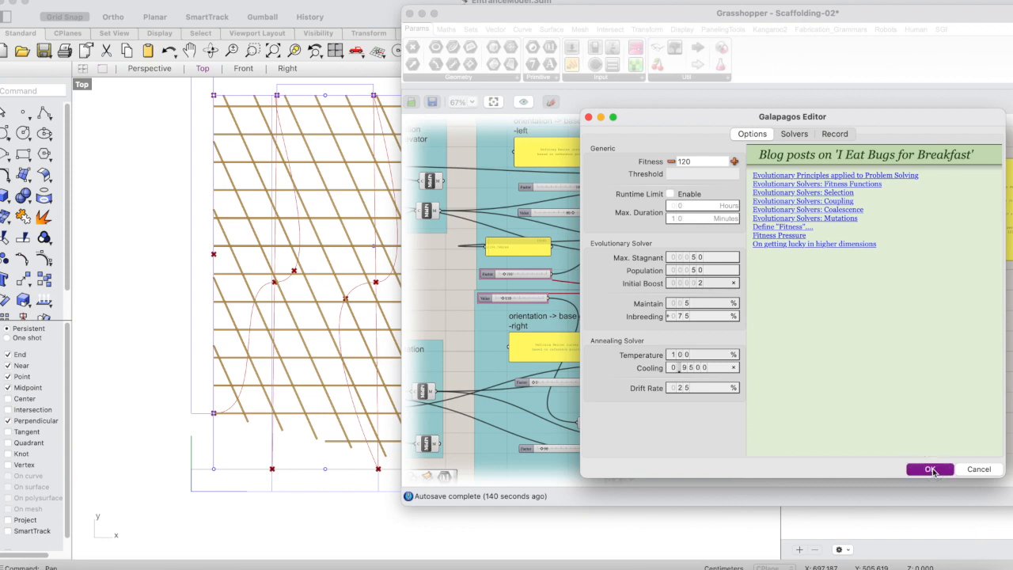
# Open the Galapagos Editor with the 10-minute runtime limit enabled and Fitness at 120, and run the solver.
pyautogui.scroll(4, 535, 268)
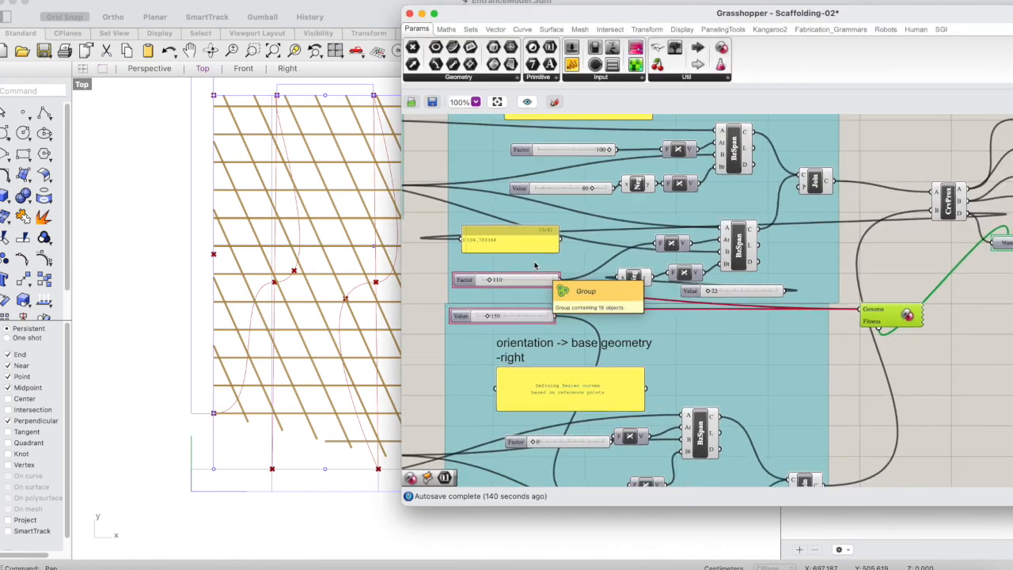
pyautogui.doubleClick(883, 315)
pyautogui.moveTo(772, 133); pyautogui.dragTo(762, 121)
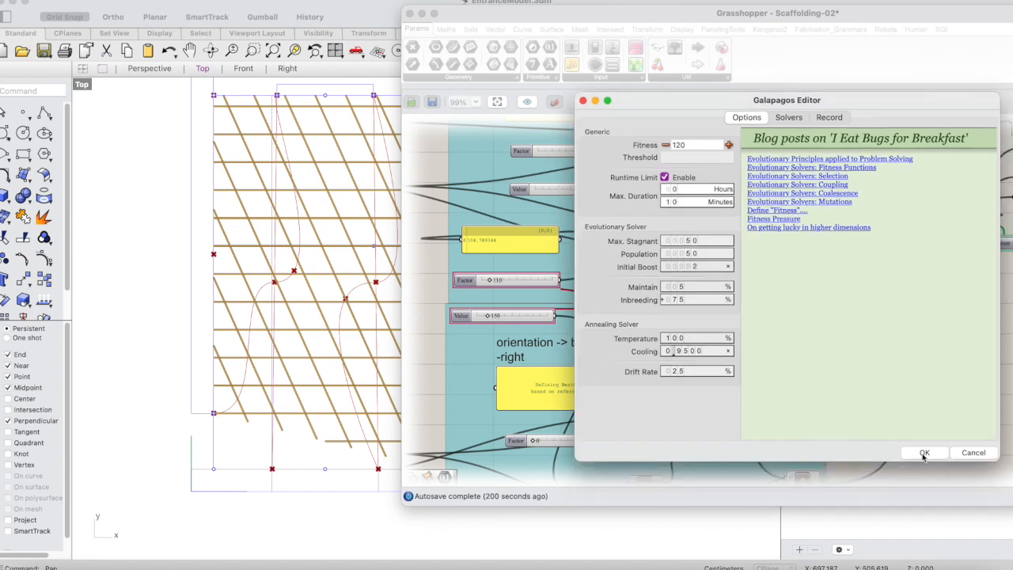
pyautogui.click(790, 117)
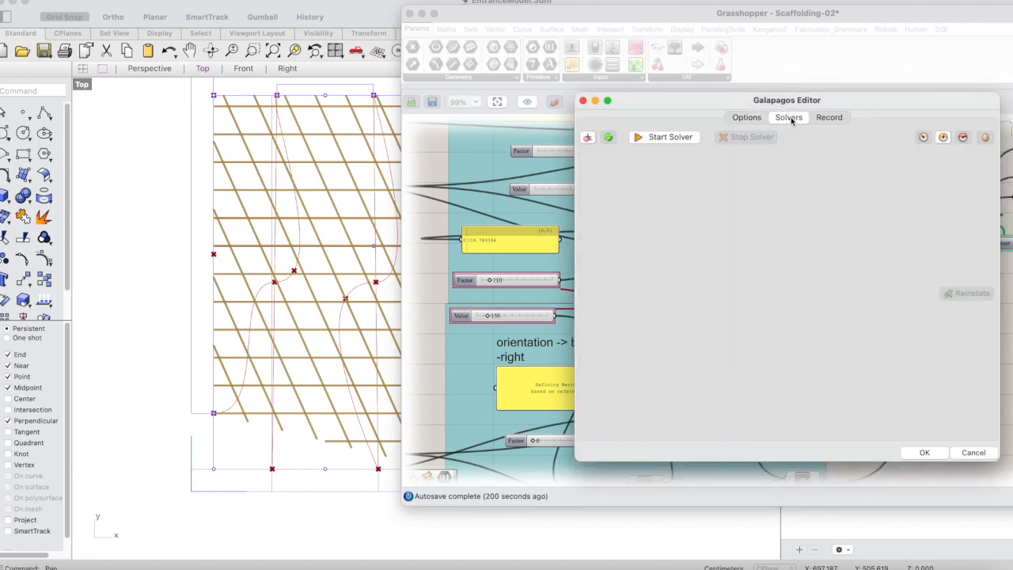
pyautogui.click(667, 138)
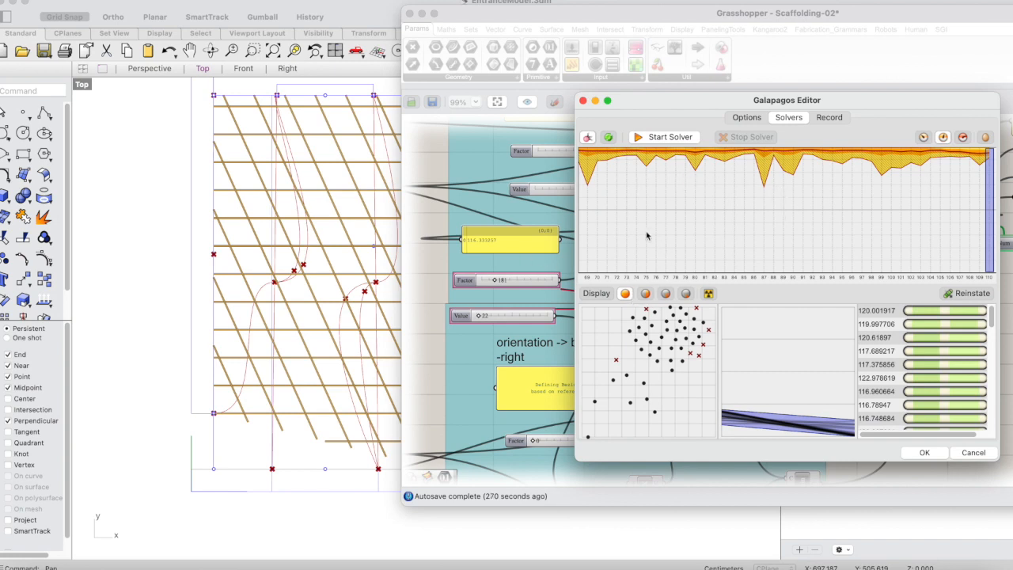
# Examine the solver's genomes and fitness values for the latest generation, all displayed generations, generation 82 and generations 74 to 82.
pyautogui.moveTo(996, 205); pyautogui.dragTo(979, 206)
pyautogui.moveTo(947, 205); pyautogui.dragTo(569, 201)
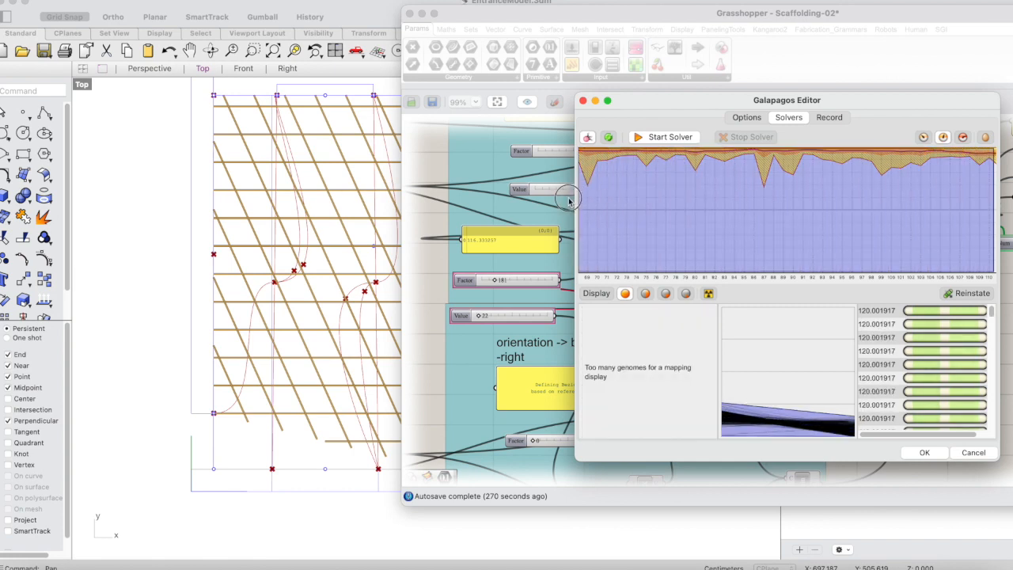
pyautogui.click(715, 199)
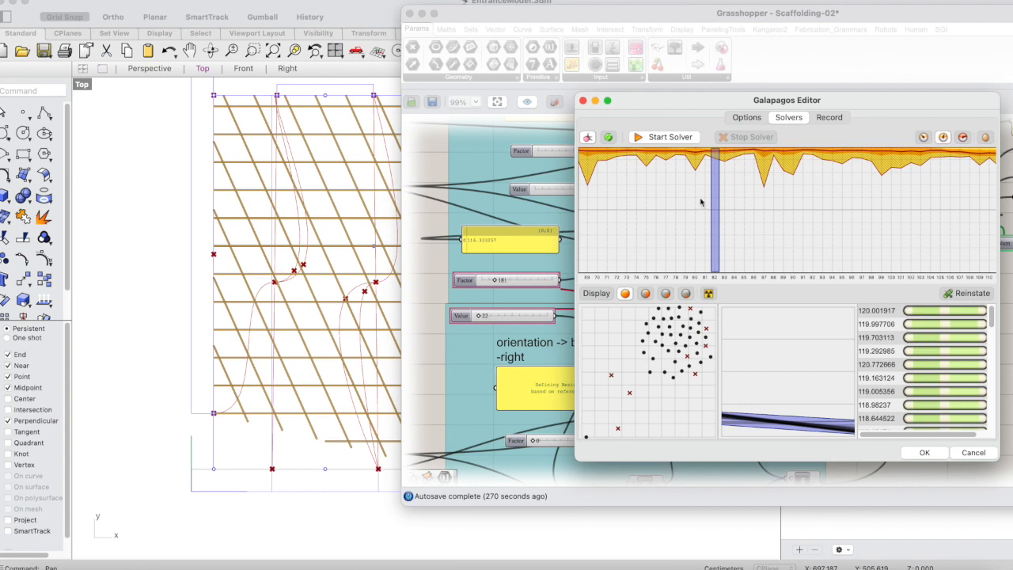
pyautogui.moveTo(715, 194); pyautogui.dragTo(633, 192)
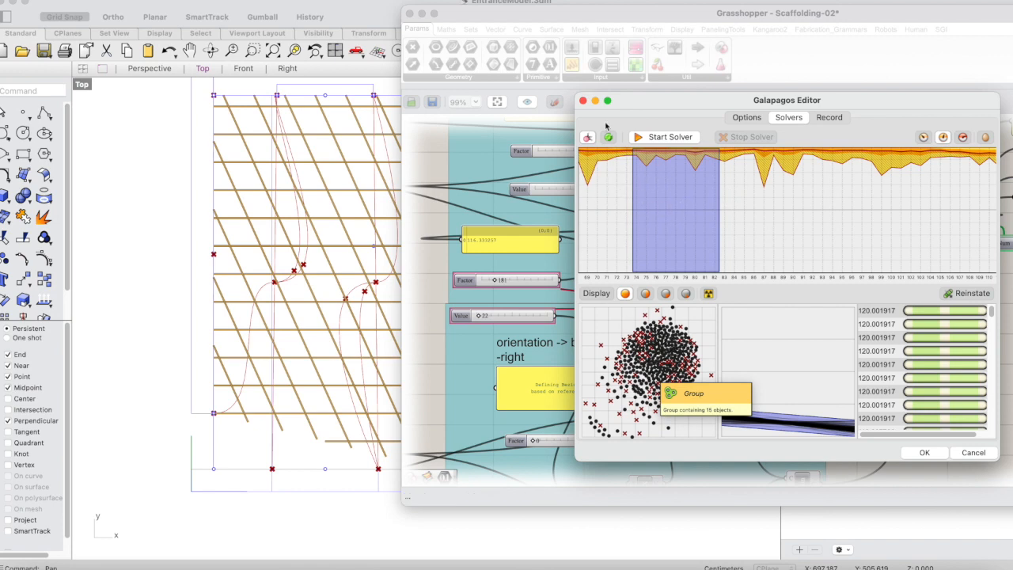
# Examine the genomes of generations 71 and 89, narrowing the display to the top 50% and down to the smallest top fraction.
pyautogui.click(755, 253)
pyautogui.moveTo(644, 158); pyautogui.dragTo(726, 158)
pyautogui.click(606, 159)
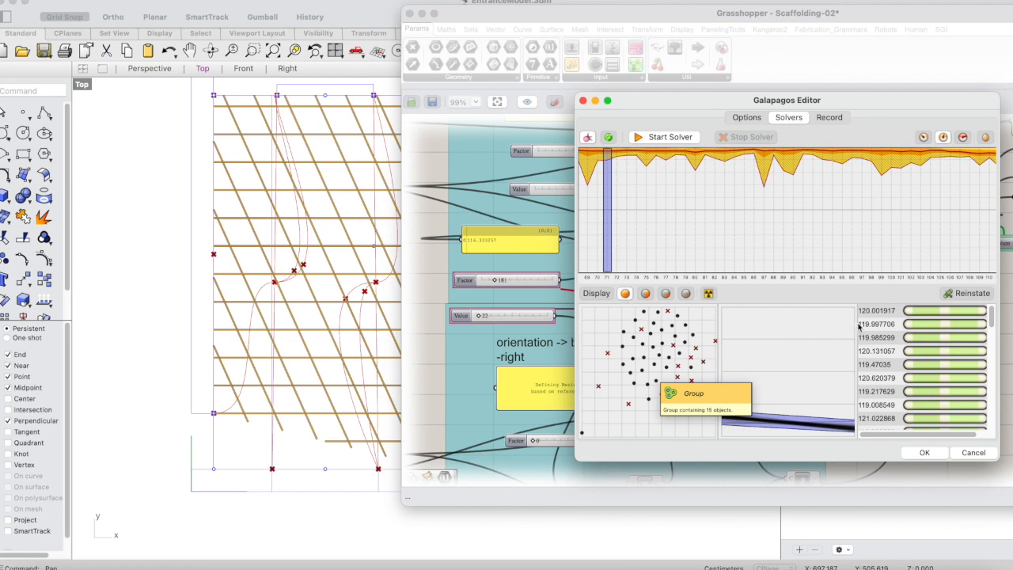
pyautogui.moveTo(989, 316)
pyautogui.mouseDown()
pyautogui.moveTo(982, 424)
pyautogui.moveTo(1010, 298)
pyautogui.moveTo(1012, 351)
pyautogui.moveTo(1010, 316)
pyautogui.mouseUp()
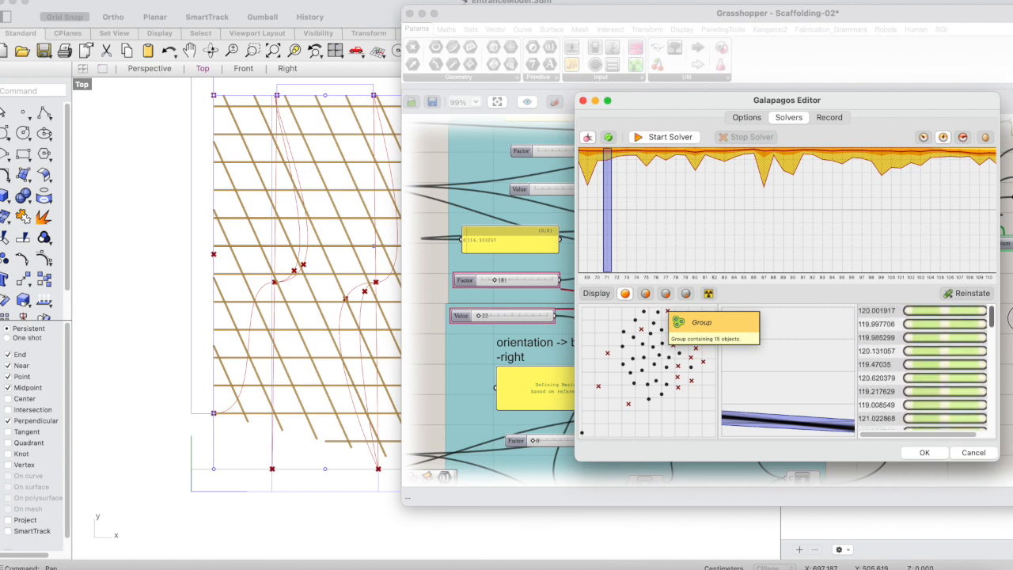
pyautogui.click(646, 294)
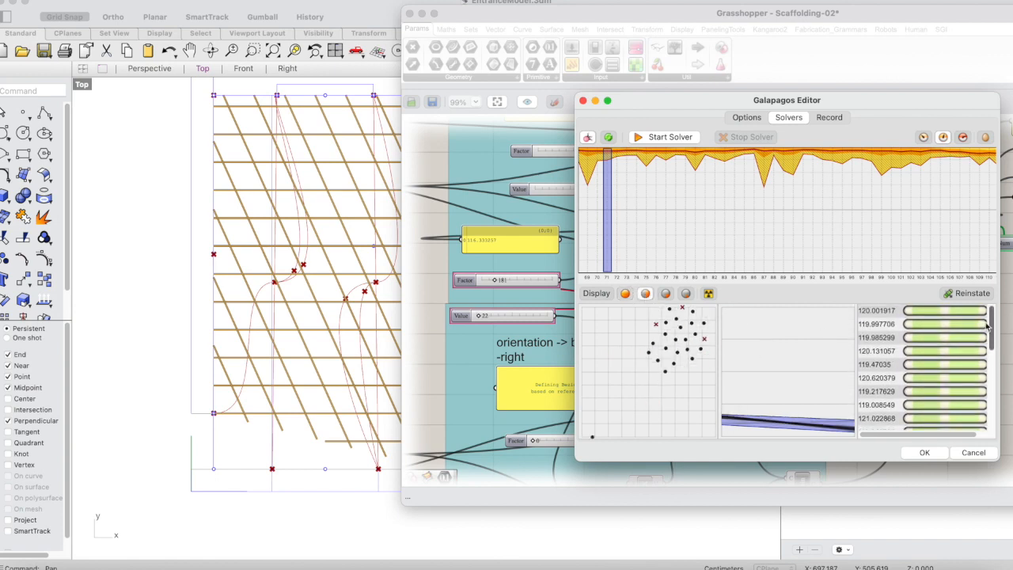
pyautogui.click(784, 214)
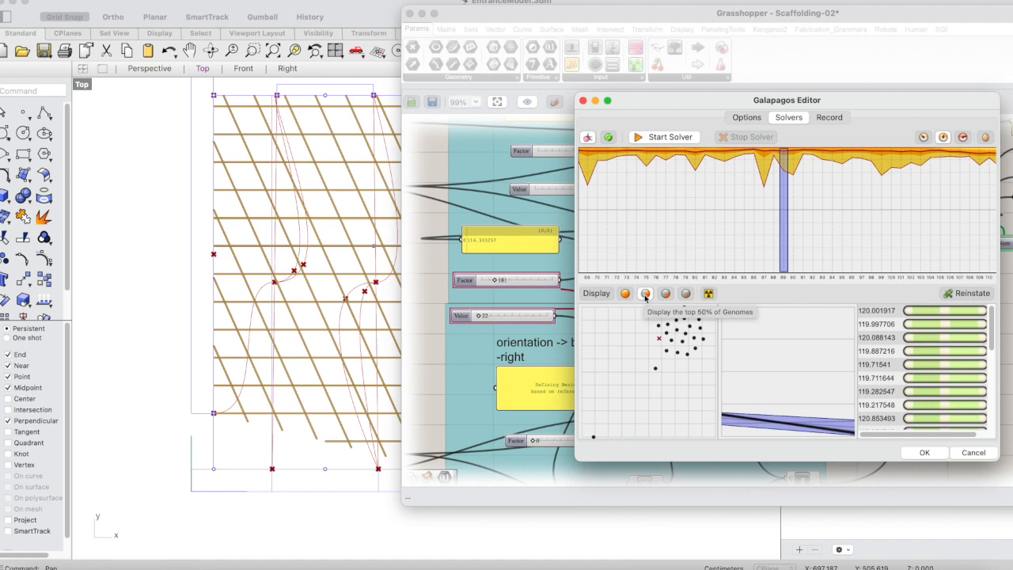
pyautogui.click(667, 294)
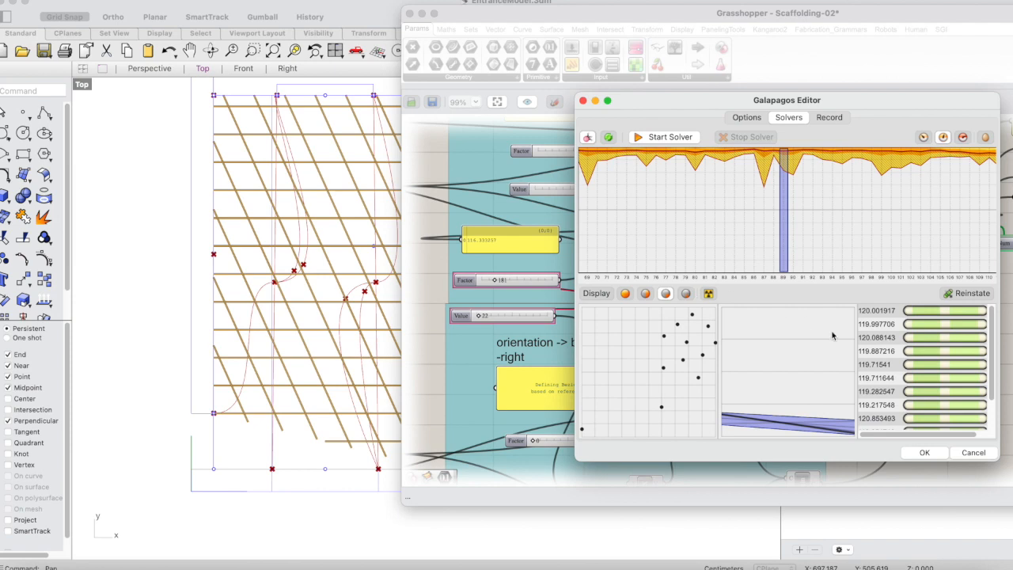
pyautogui.click(687, 294)
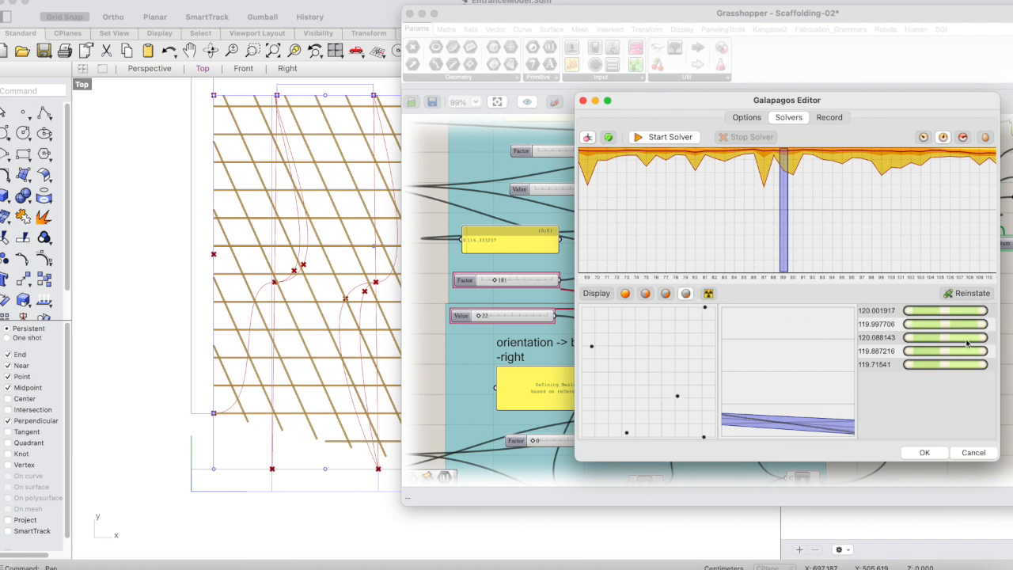
# Reinstate the 120.001917 genome from generation 89 and move the Galapagos Editor aside to check the genome sliders.
pyautogui.moveTo(876, 317)
pyautogui.click(875, 315)
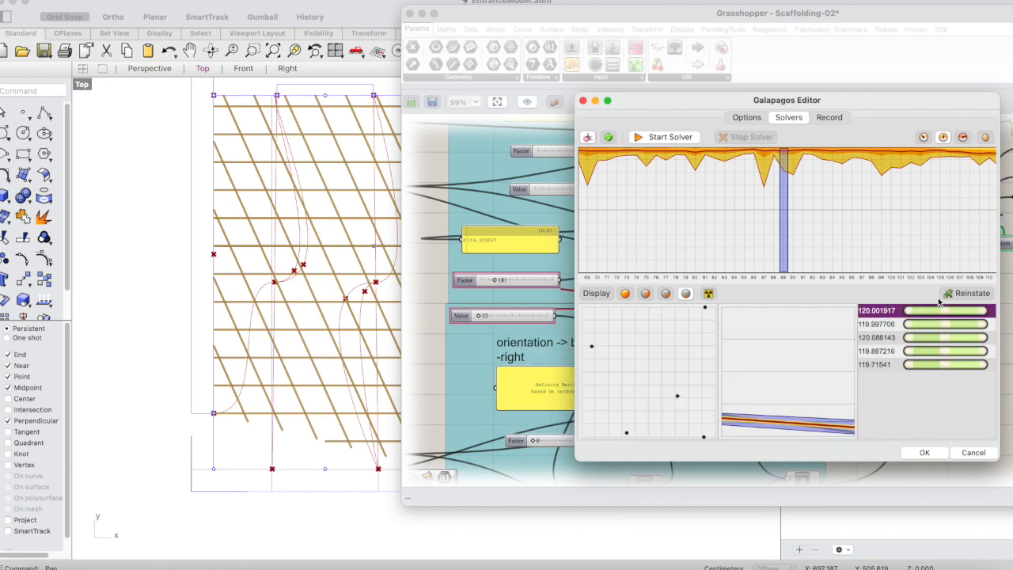
pyautogui.click(967, 294)
pyautogui.moveTo(632, 101); pyautogui.dragTo(770, 117)
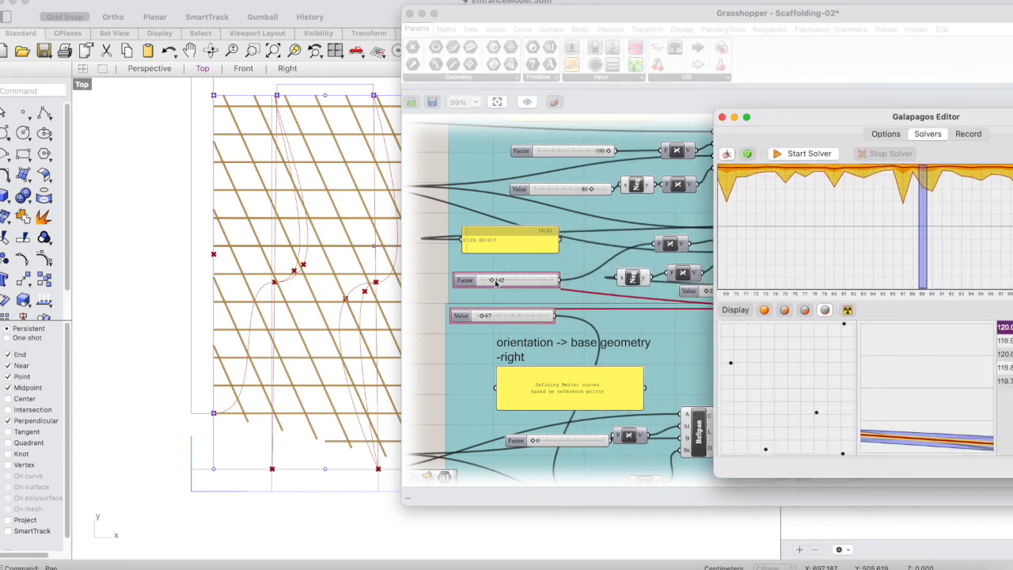
pyautogui.moveTo(788, 131); pyautogui.dragTo(900, 139)
pyautogui.click(813, 188)
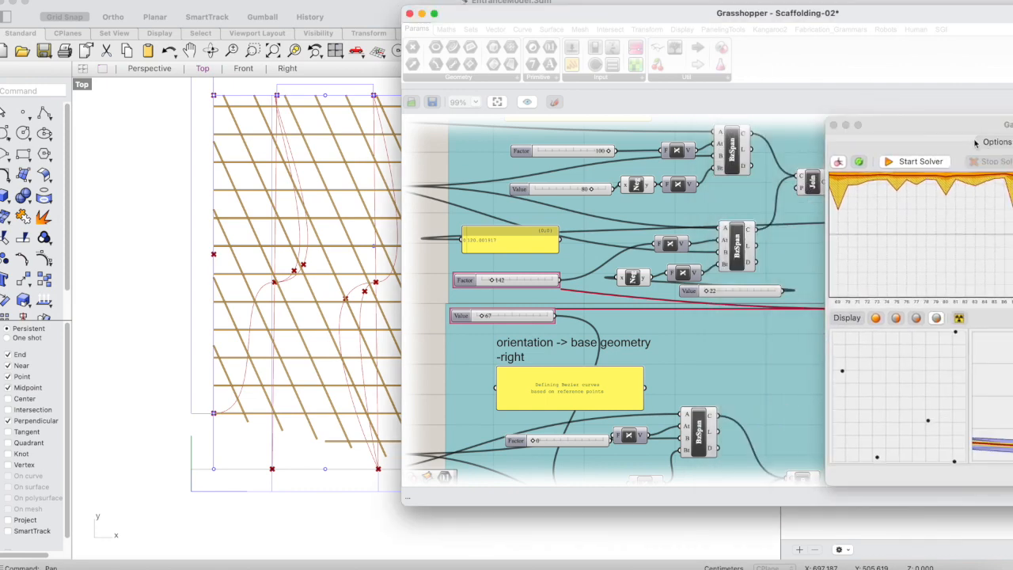
# Bring the Galapagos Editor back and try reinstating the 119.997706 and 120.088143 genomes of generation 89 for comparison.
pyautogui.moveTo(974, 129); pyautogui.dragTo(769, 106)
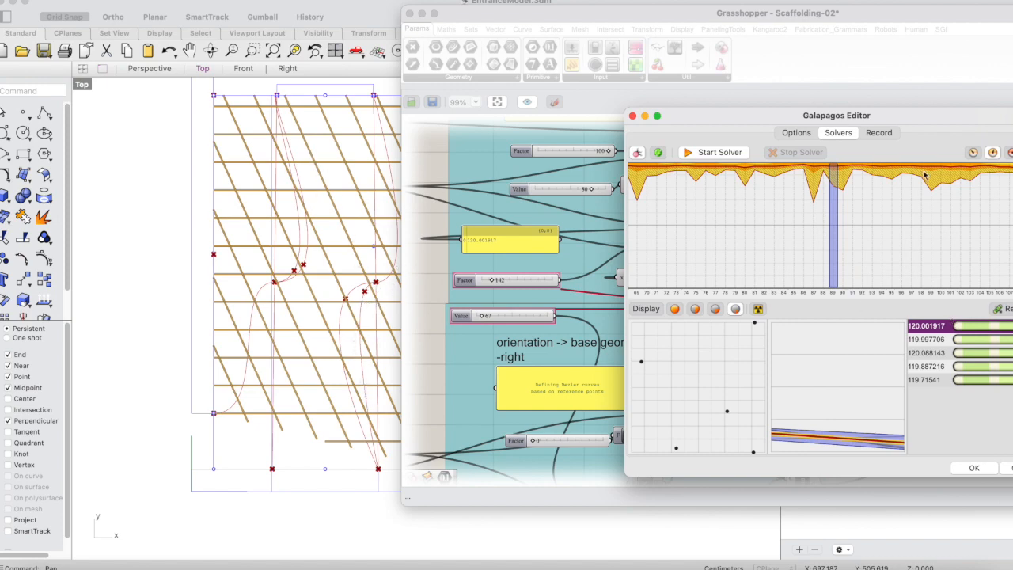
pyautogui.moveTo(922, 117); pyautogui.dragTo(856, 109)
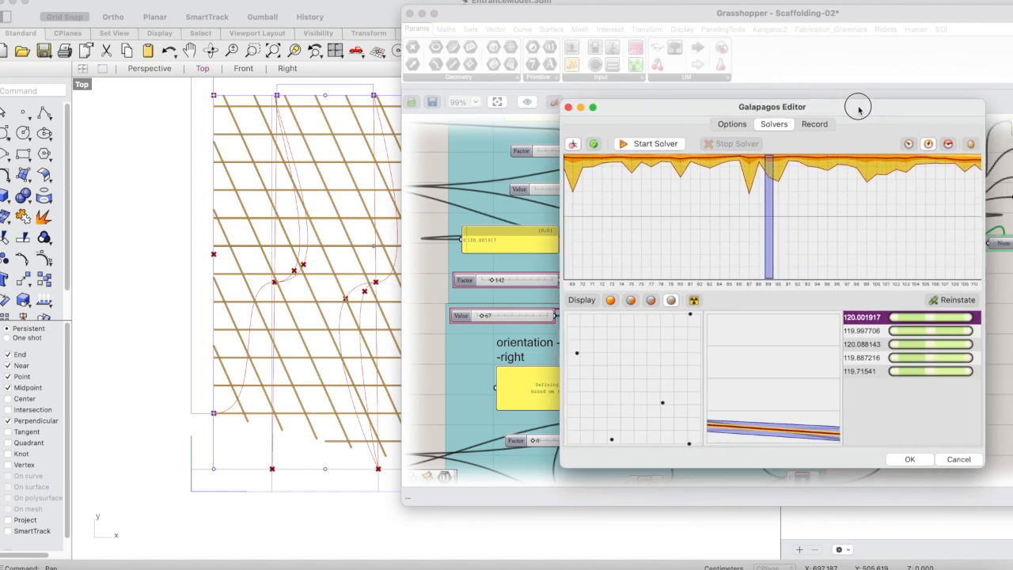
pyautogui.click(884, 330)
pyautogui.click(950, 301)
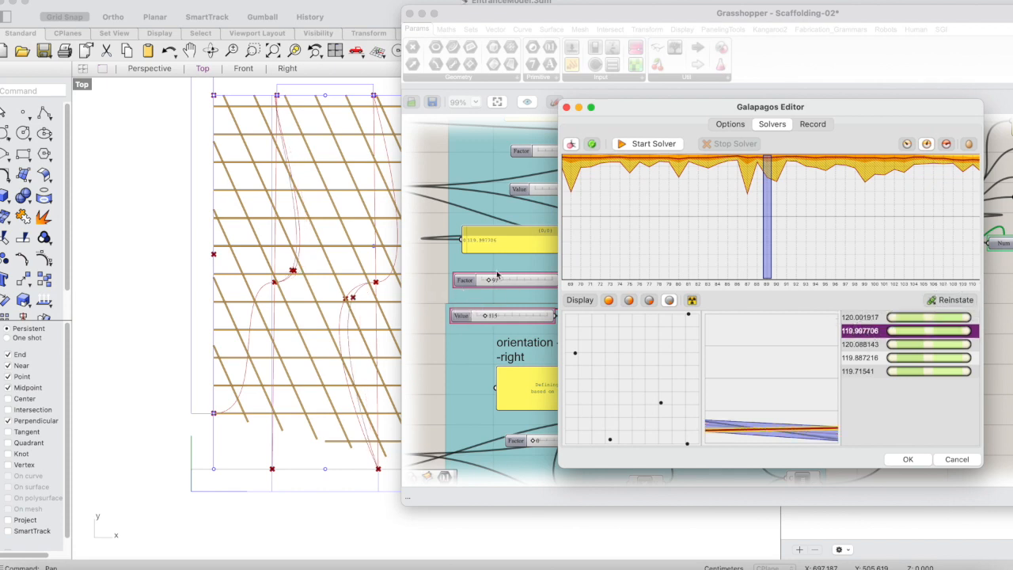
pyautogui.click(871, 345)
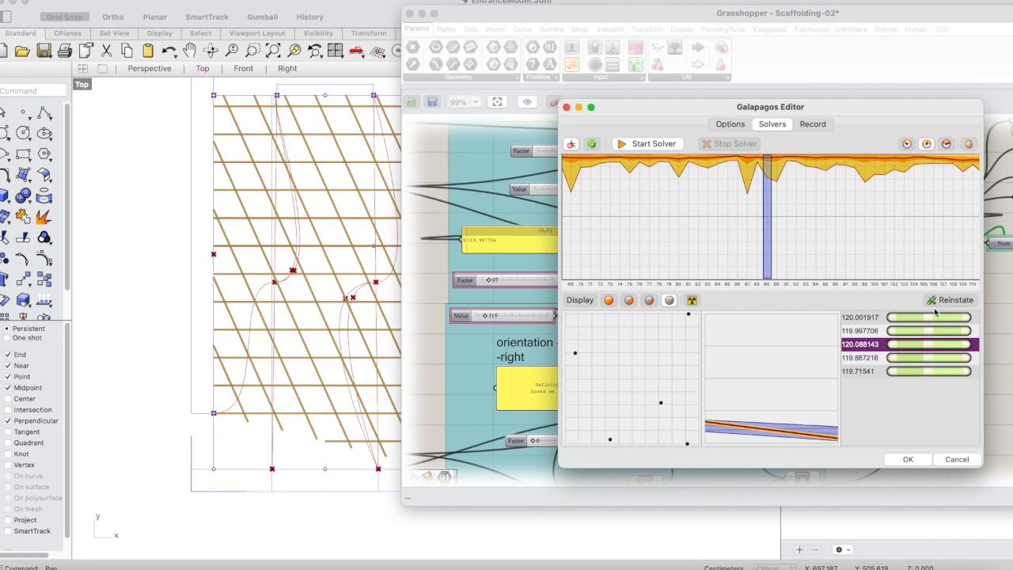
pyautogui.click(969, 301)
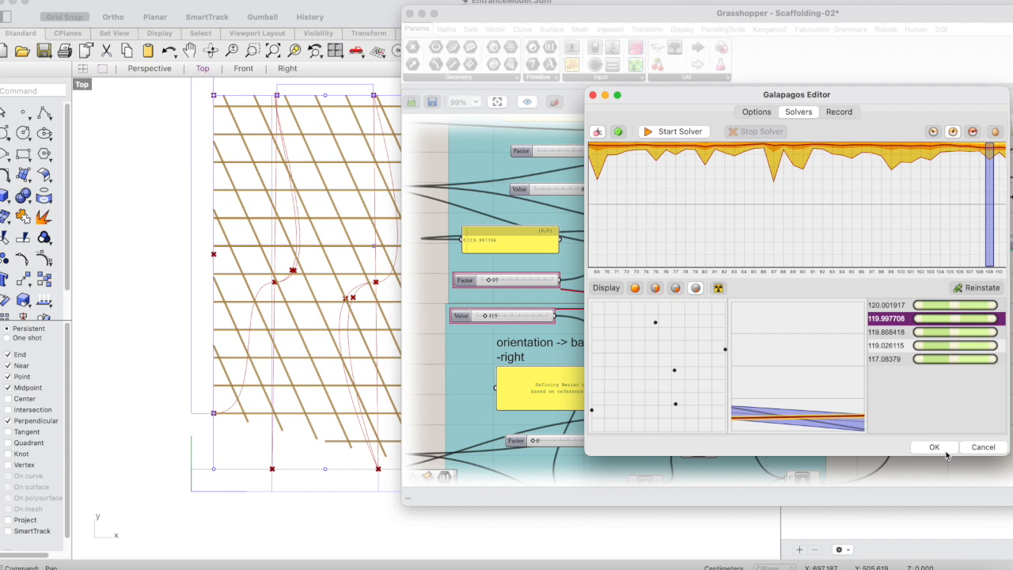
# Reinstate the 120.001917 genome from generation 109 and close the Galapagos Editor, accepting the result.
pyautogui.click(901, 306)
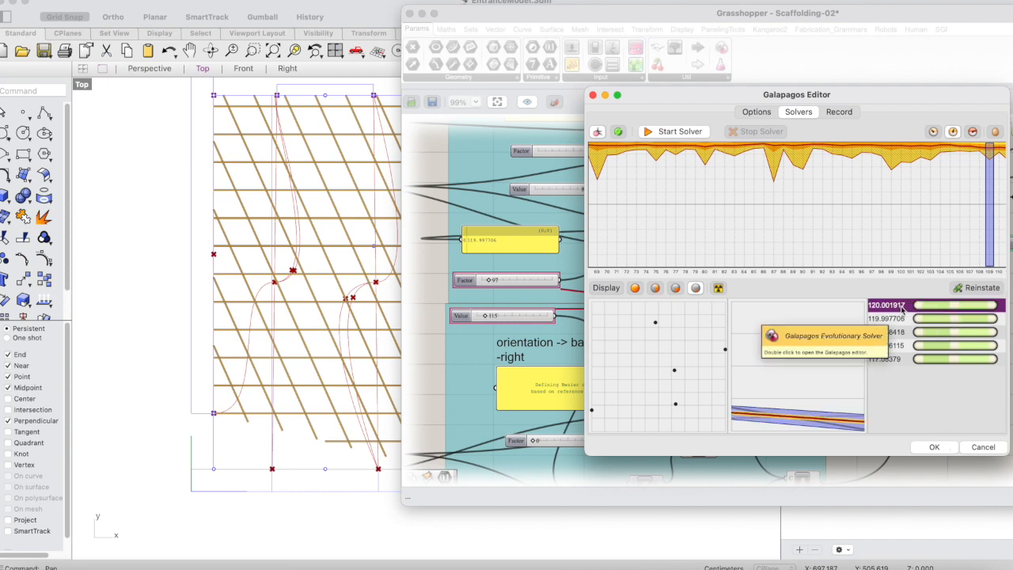
pyautogui.click(979, 288)
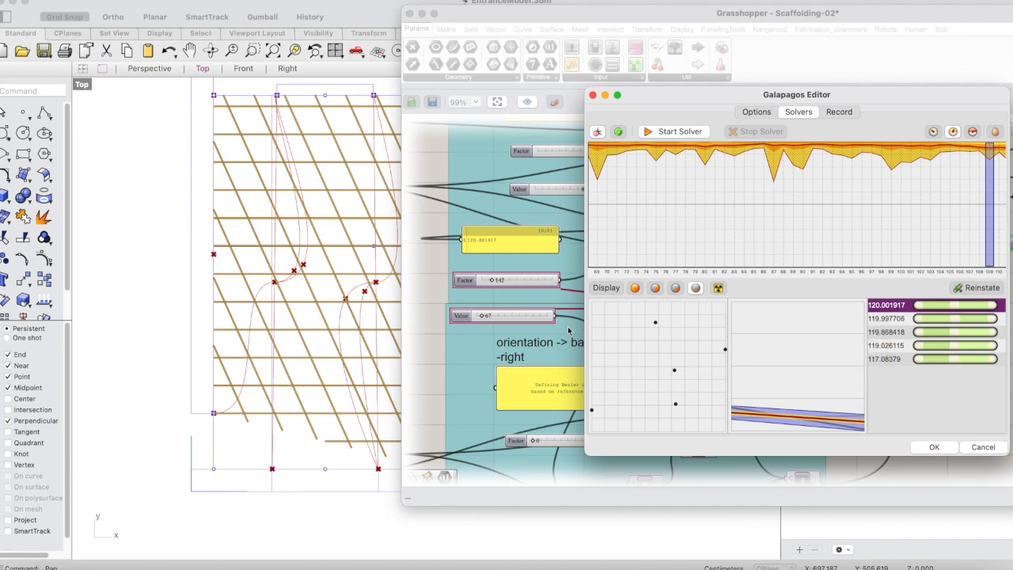
pyautogui.click(935, 447)
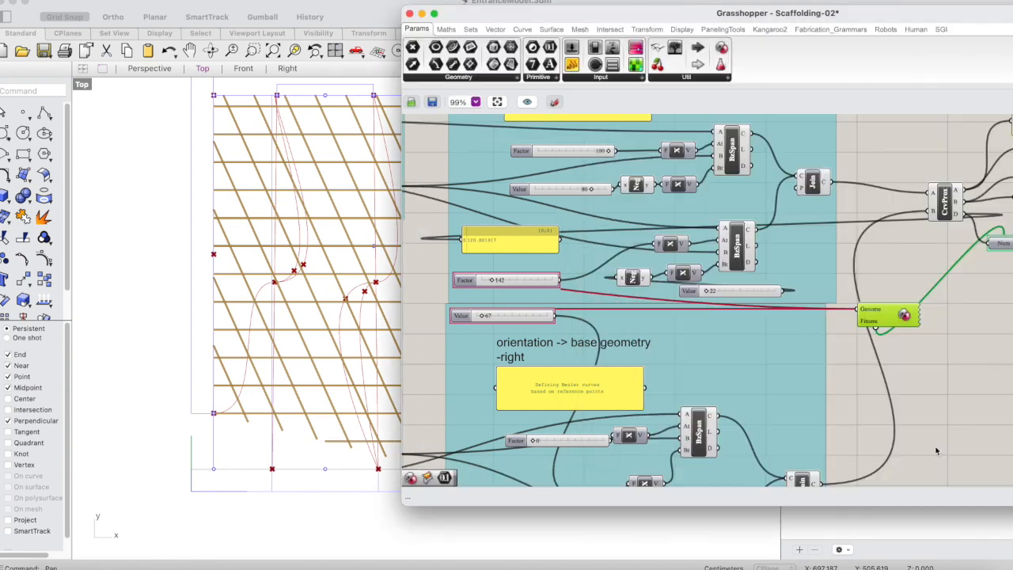
# Copy the optimised Factor 142 and Value 67 sliders into the Step 2 trimming definition beside the left base geometry group.
pyautogui.click(958, 426)
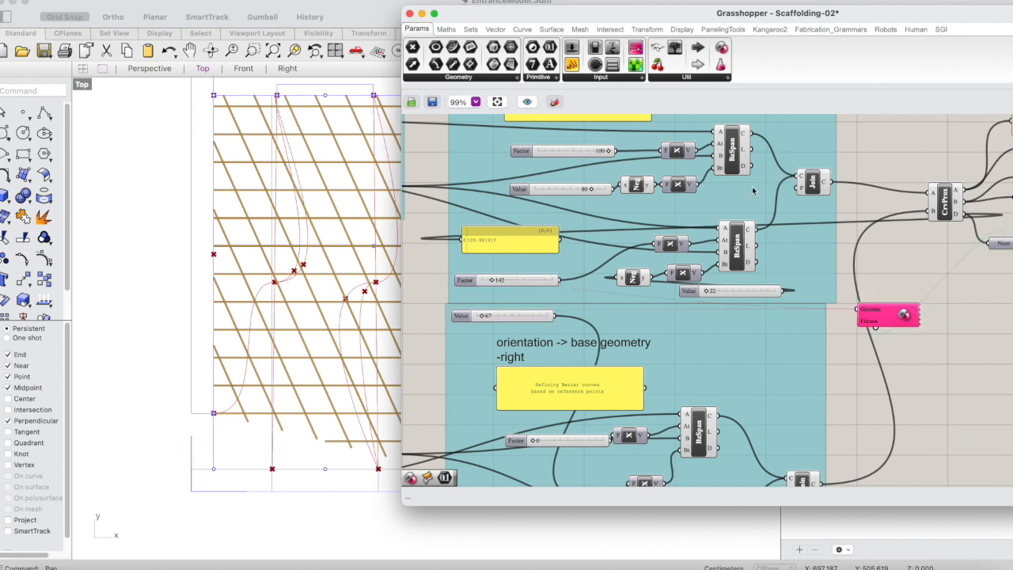
pyautogui.click(527, 282)
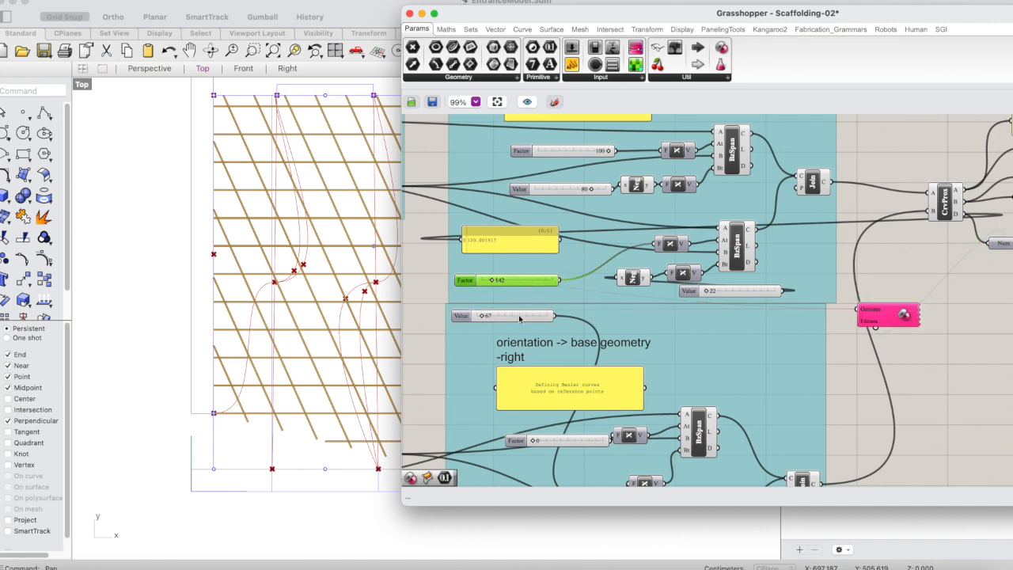
pyautogui.scroll(3, 555, 311)
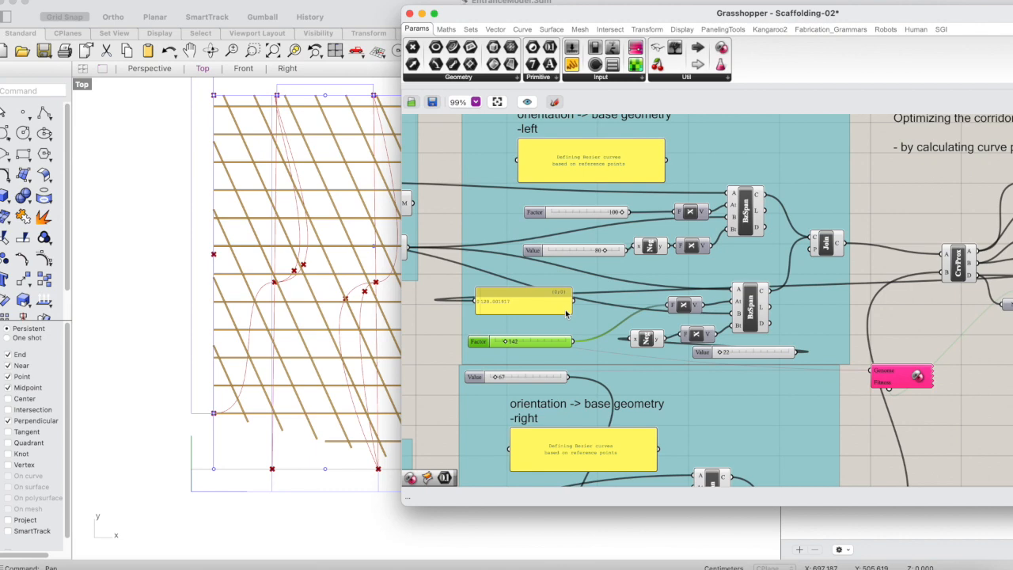
pyautogui.scroll(2, 567, 313)
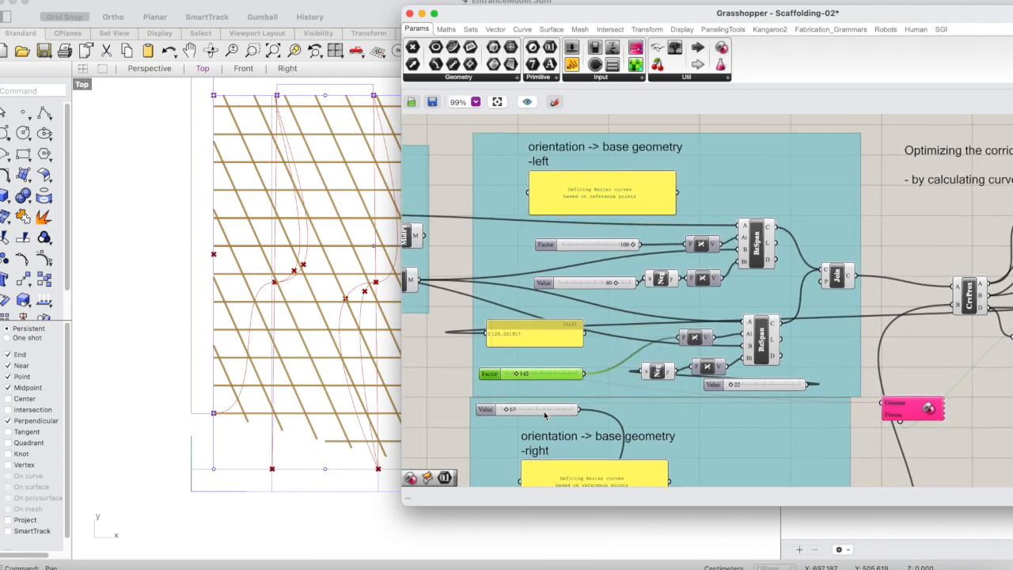
pyautogui.scroll(-5, 546, 411)
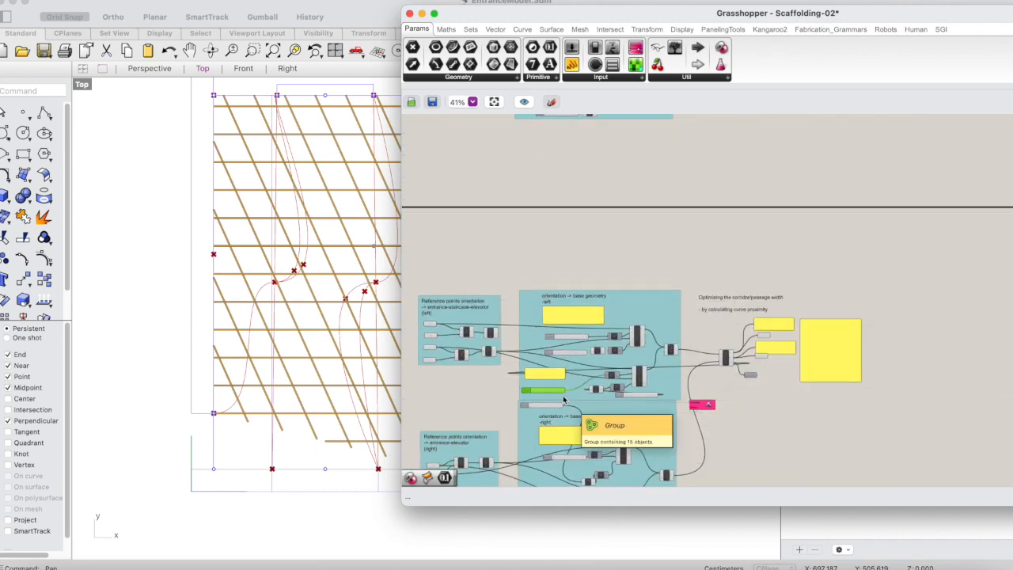
pyautogui.moveTo(564, 399); pyautogui.dragTo(557, 461, button='right')
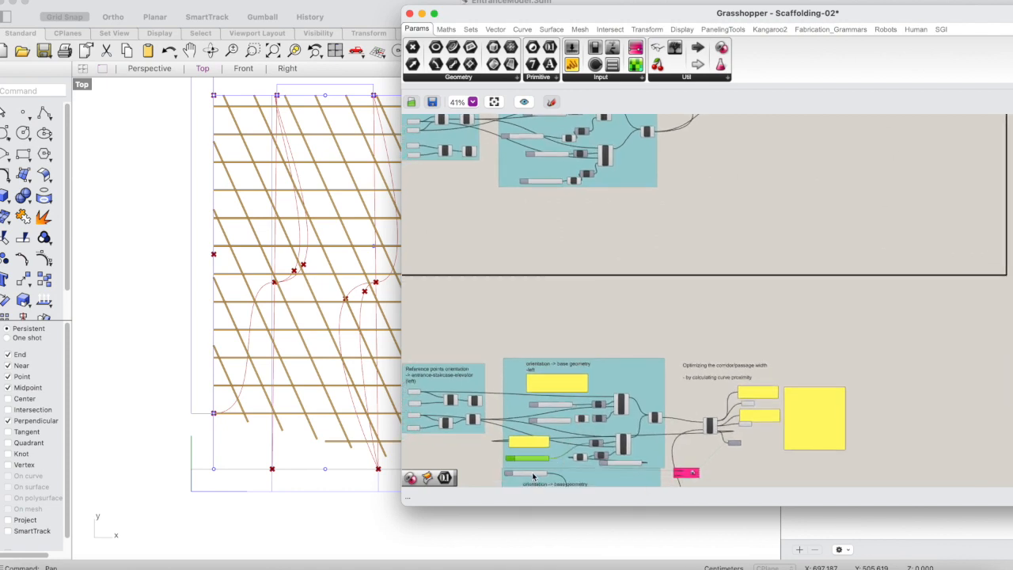
pyautogui.click(534, 476)
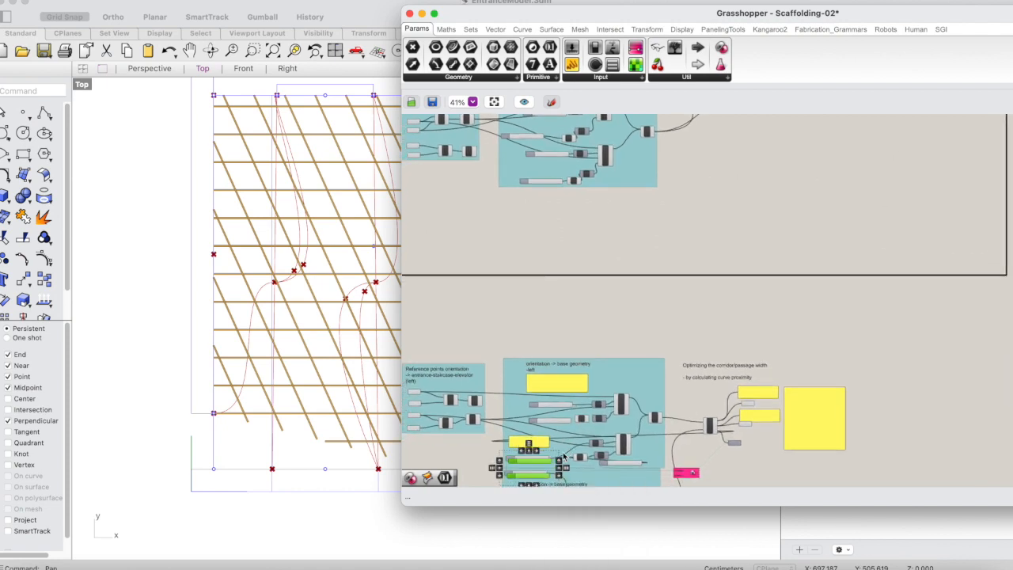
pyautogui.moveTo(543, 462); pyautogui.dragTo(624, 259)
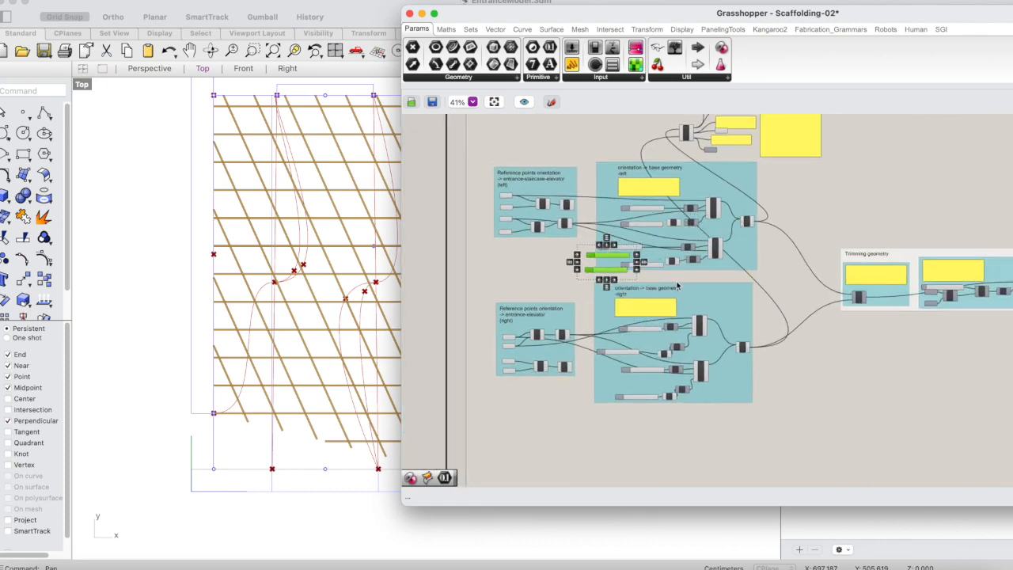
pyautogui.click(678, 285)
pyautogui.scroll(3, 668, 281)
pyautogui.scroll(1, 668, 281)
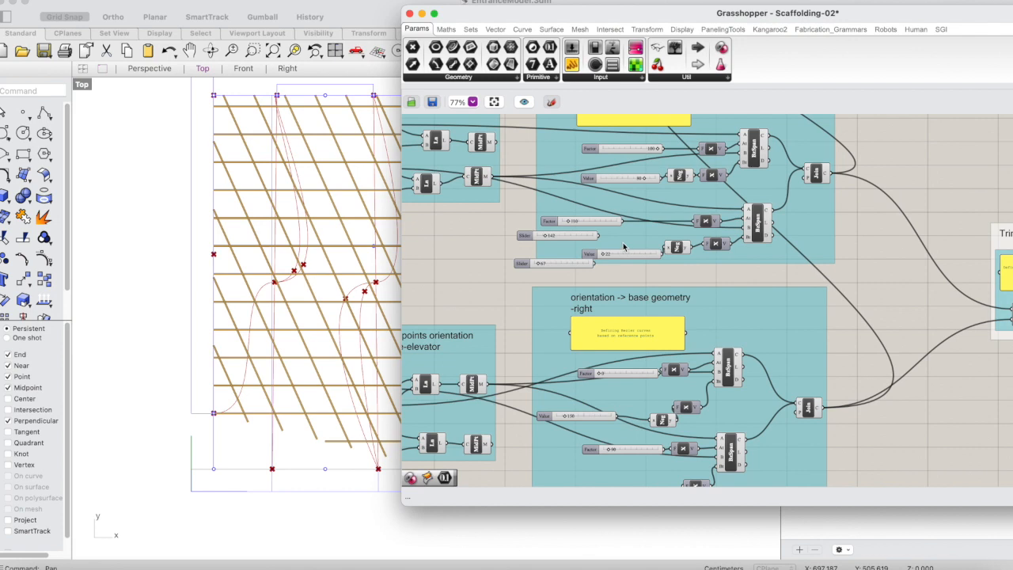
# Connect the 142 slider to the left group's lower Factor vector and the 67 slider to the right group's Negative component, replacing the existing sliders.
pyautogui.moveTo(600, 235); pyautogui.dragTo(698, 219)
pyautogui.moveTo(575, 263); pyautogui.dragTo(568, 268)
pyautogui.moveTo(568, 263); pyautogui.dragTo(656, 421)
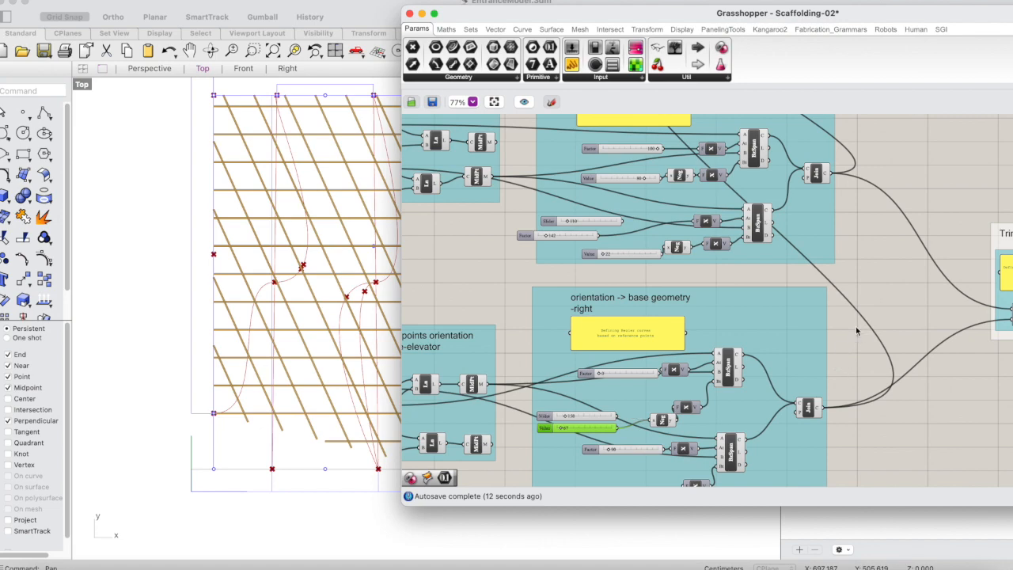
# Review the downstream trimming groups, then inspect the updated corridor through the scaffolding in a maximised Perspective viewport from several angles.
pyautogui.moveTo(942, 13); pyautogui.dragTo(831, 69)
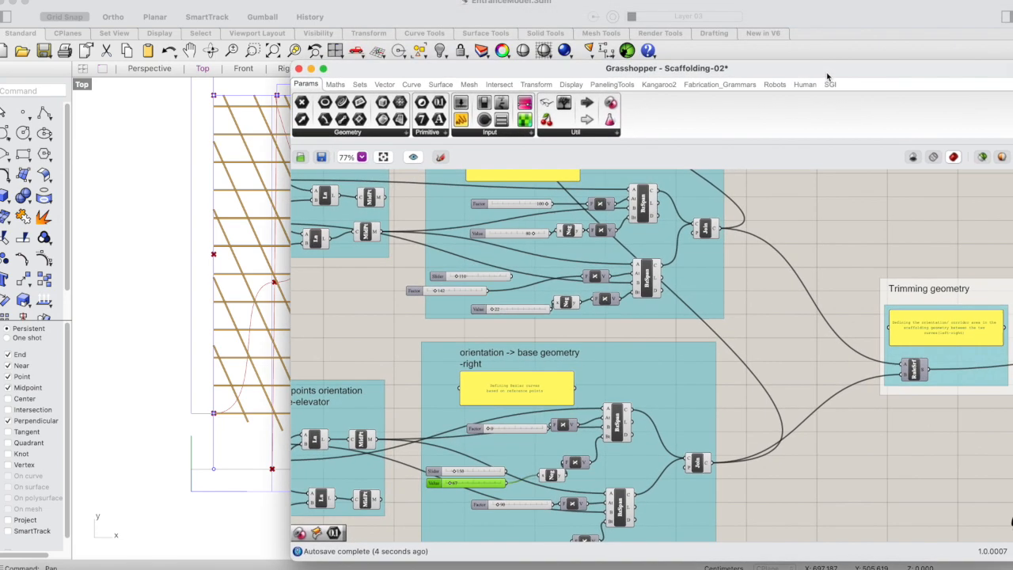
pyautogui.scroll(-6, 821, 240)
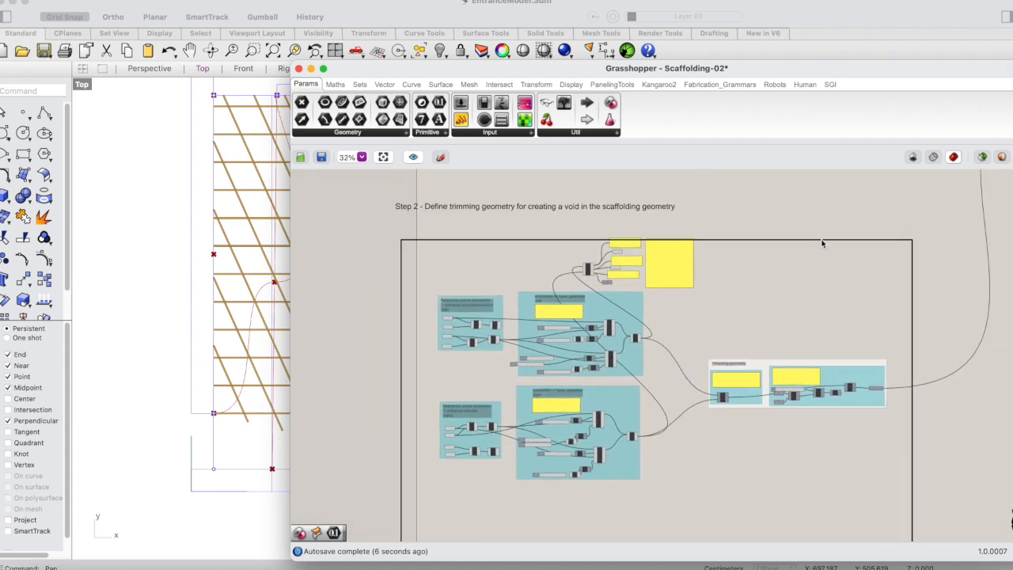
pyautogui.scroll(4, 821, 242)
pyautogui.hscroll(10, 821, 242)
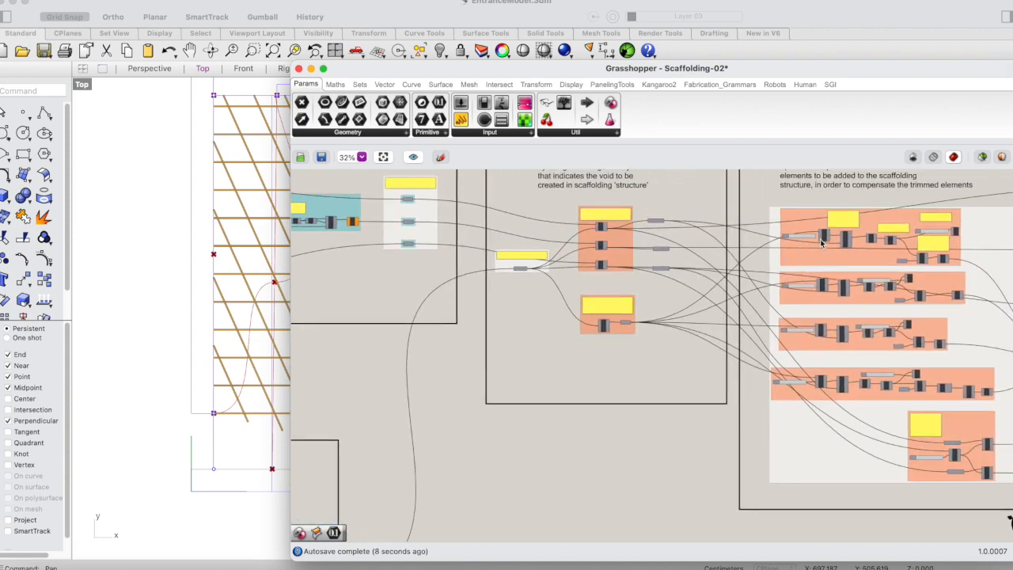
pyautogui.hscroll(3, 813, 241)
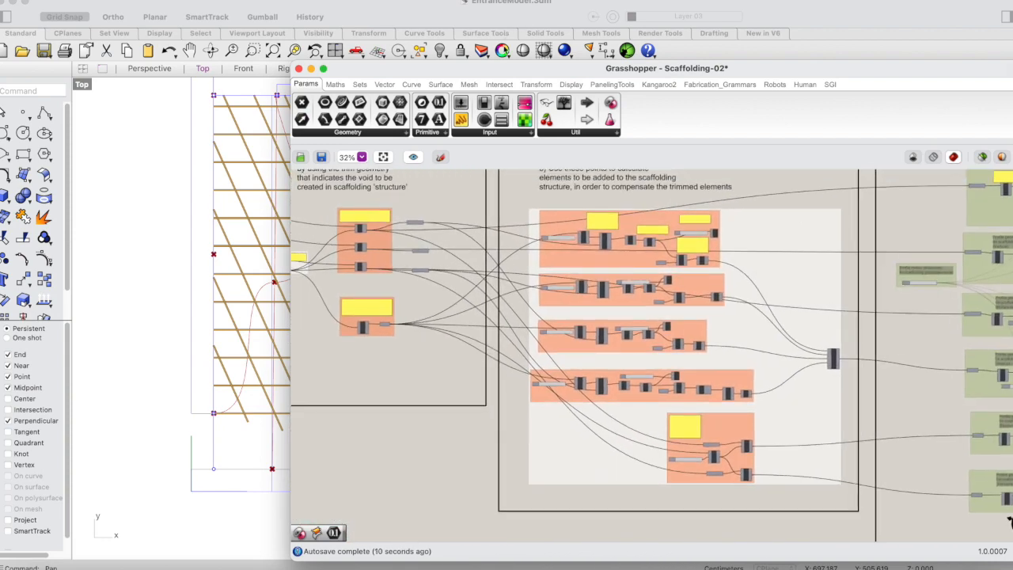
pyautogui.moveTo(501, 69); pyautogui.dragTo(761, 43)
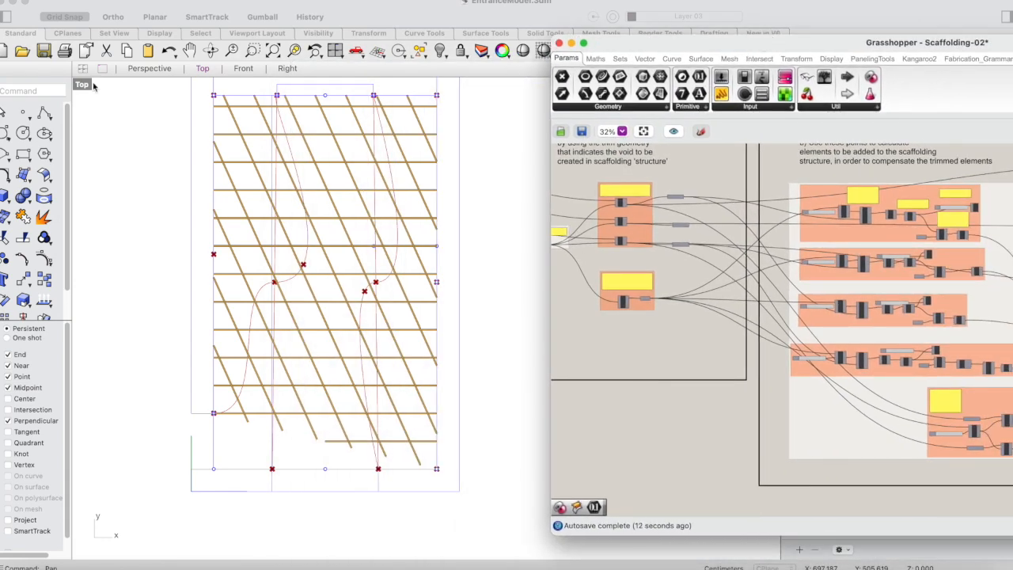
pyautogui.doubleClick(82, 84)
pyautogui.doubleClick(386, 85)
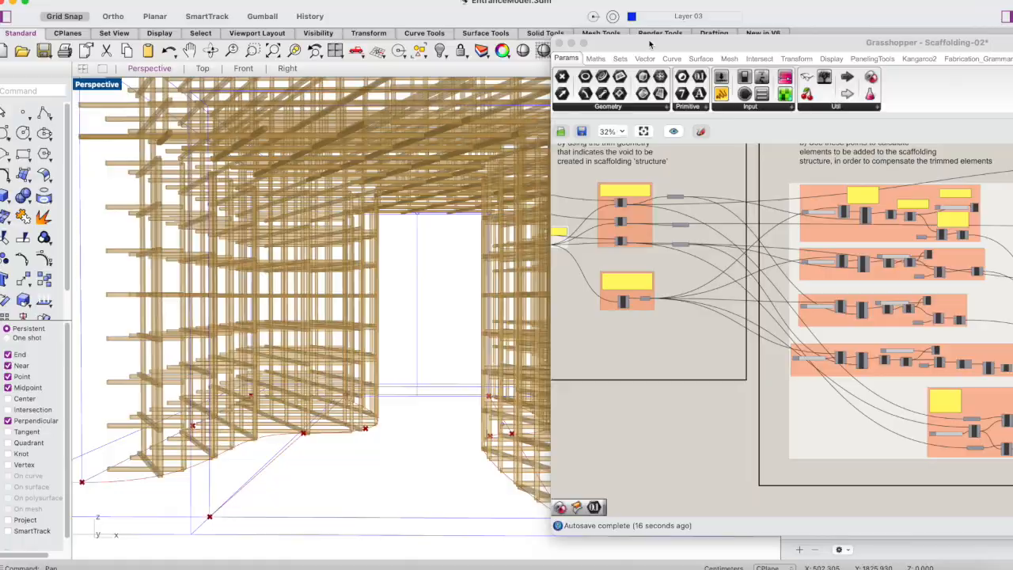
pyautogui.moveTo(650, 43); pyautogui.dragTo(750, 42)
pyautogui.moveTo(226, 146); pyautogui.dragTo(267, 443)
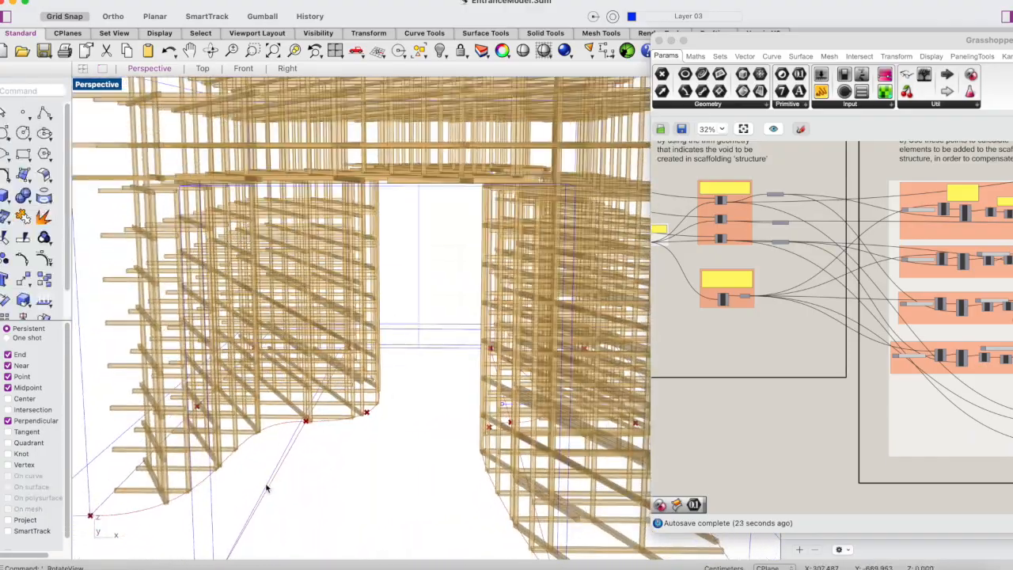
pyautogui.click(211, 50)
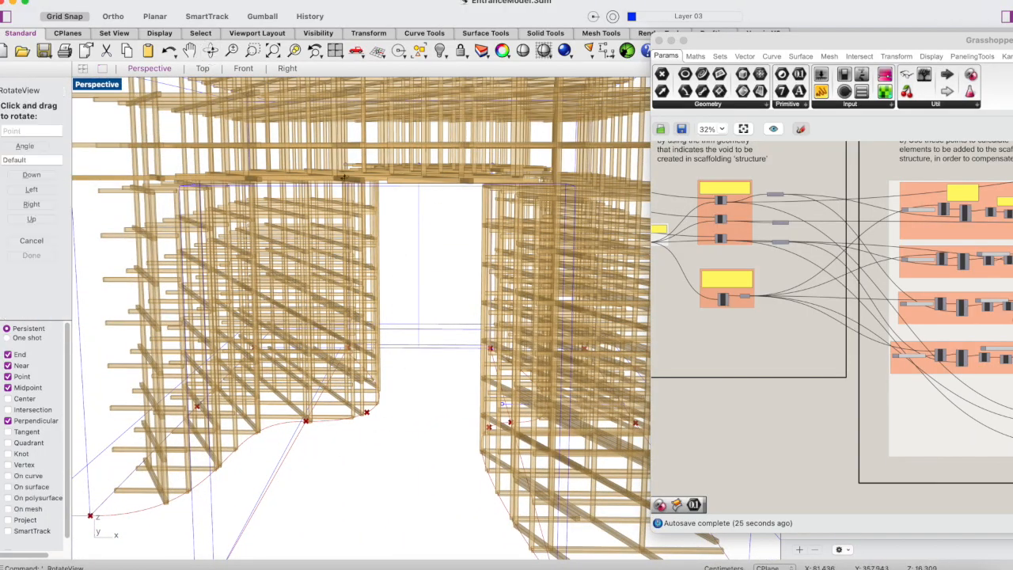